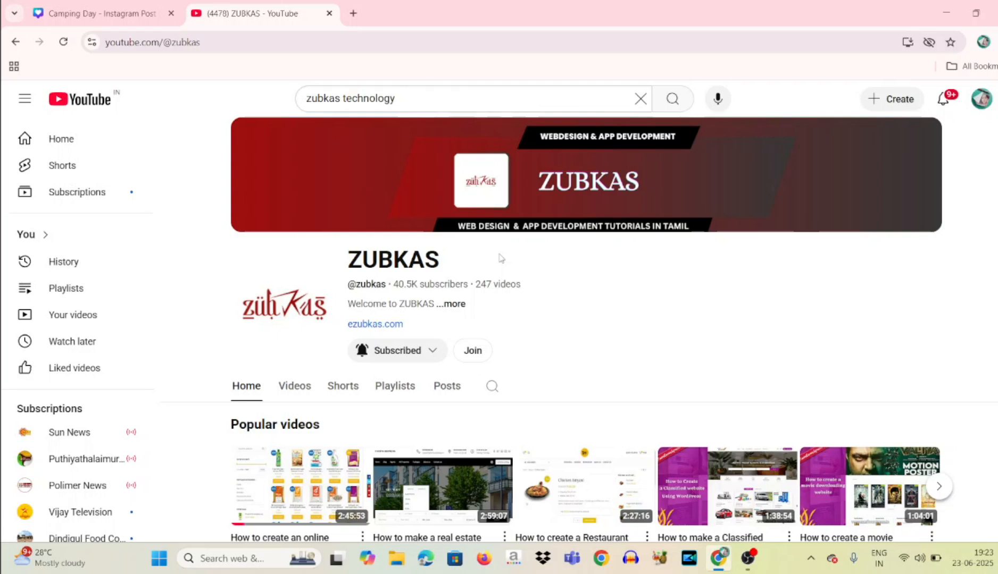
Step: Switch to the Camping Day design in Canva and nudge the NEW DAY STARTS heading slightly on page 2
click(102, 13)
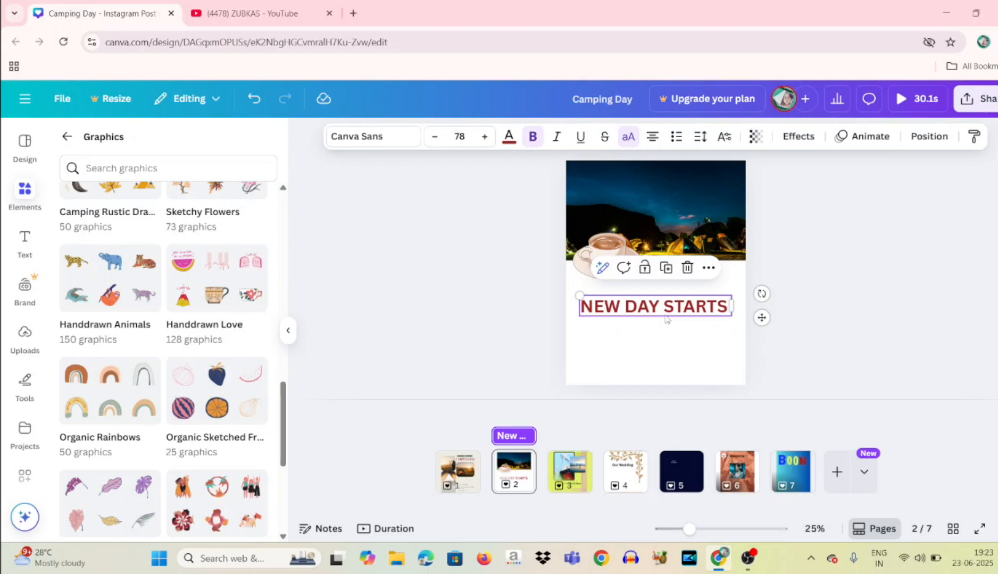
click(655, 345)
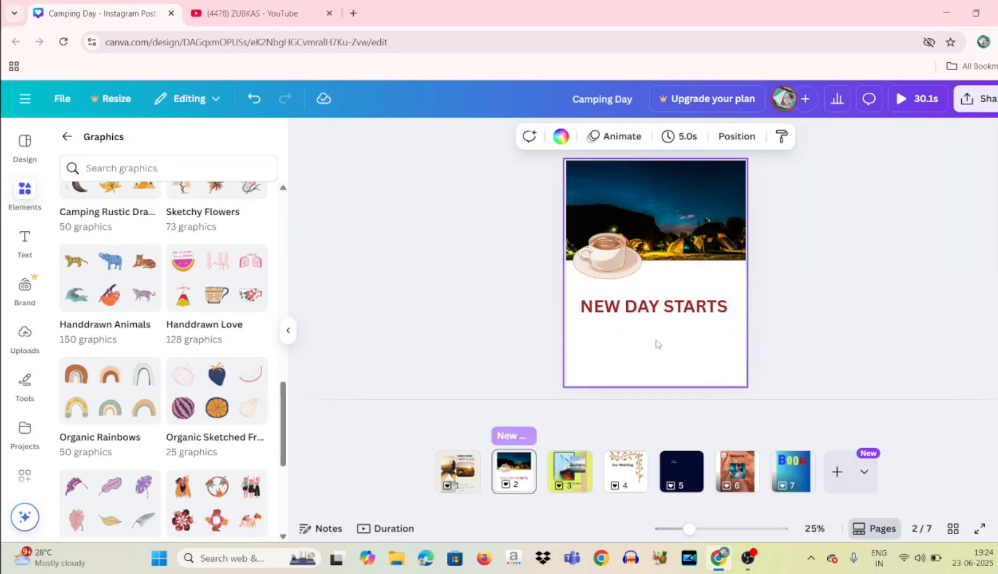
click(660, 312)
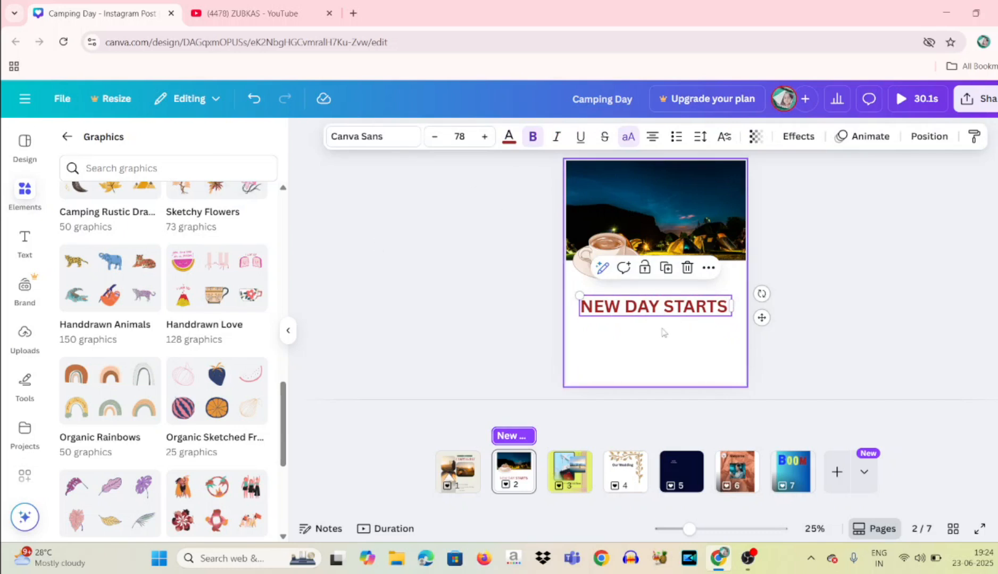
click(664, 333)
click(661, 313)
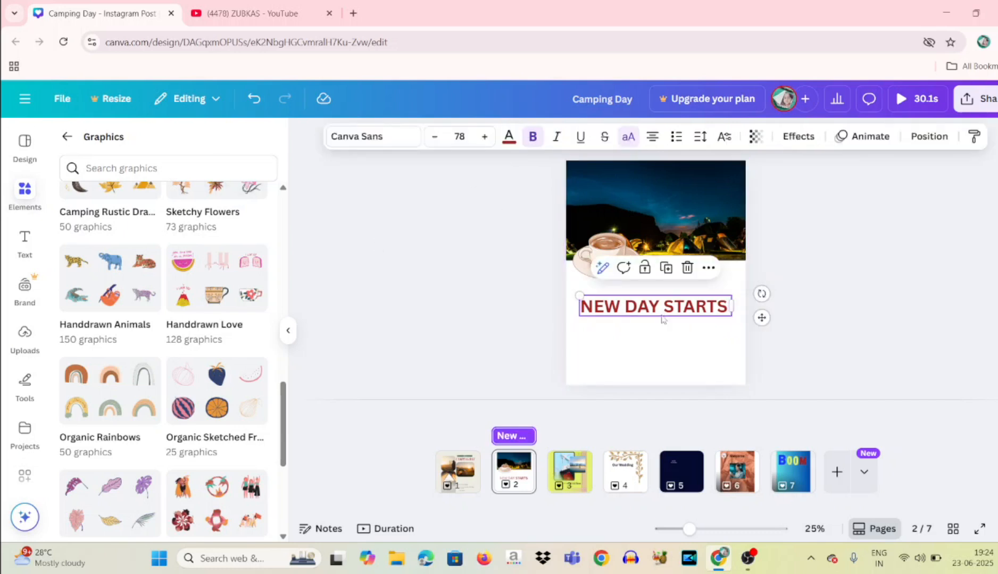
drag(678, 315, 673, 314)
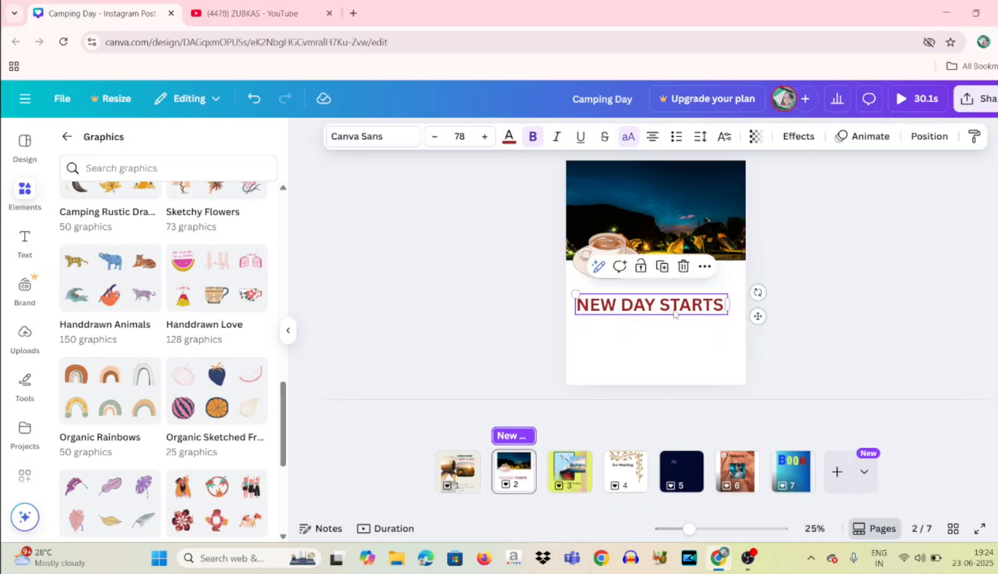
click(675, 345)
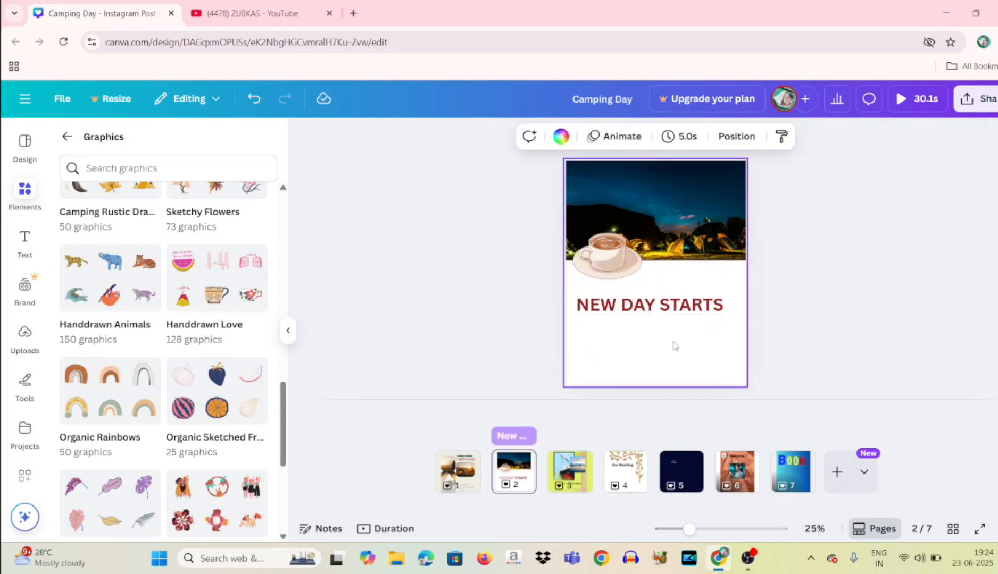
drag(675, 308, 680, 308)
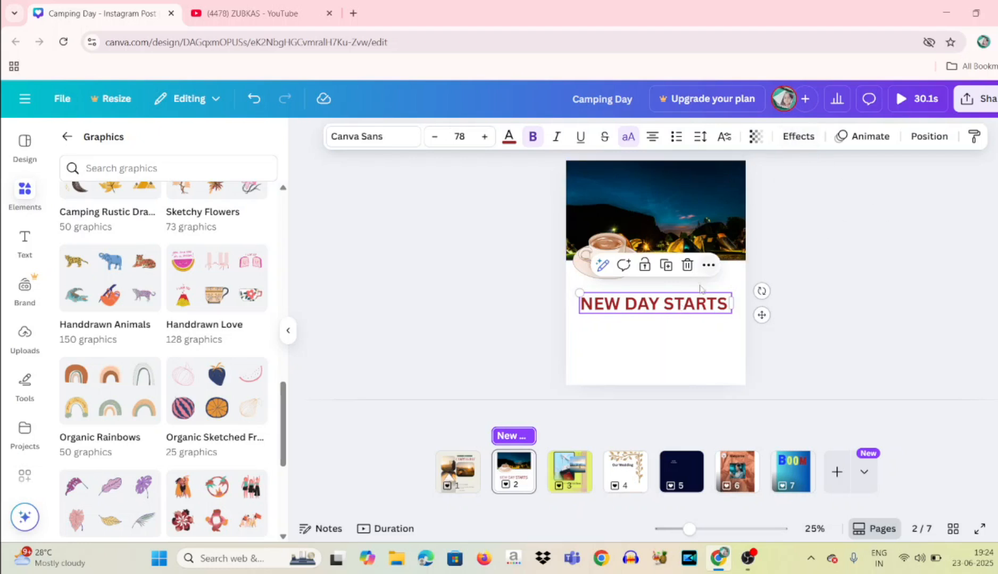
Step: Try the Shadow, Lift, Hollow, Splice and Outline text effects on the NEW DAY STARTS heading
click(800, 139)
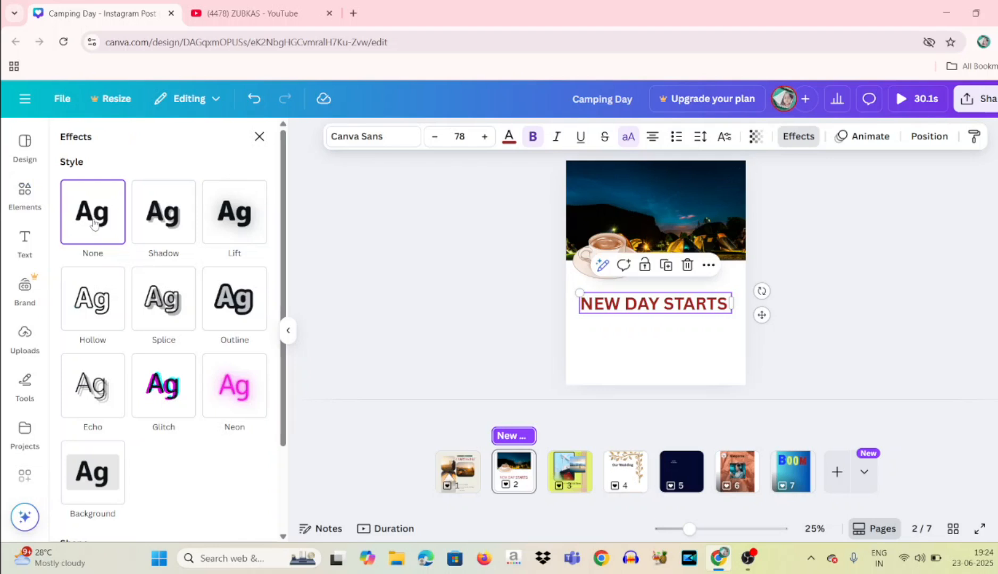
click(171, 228)
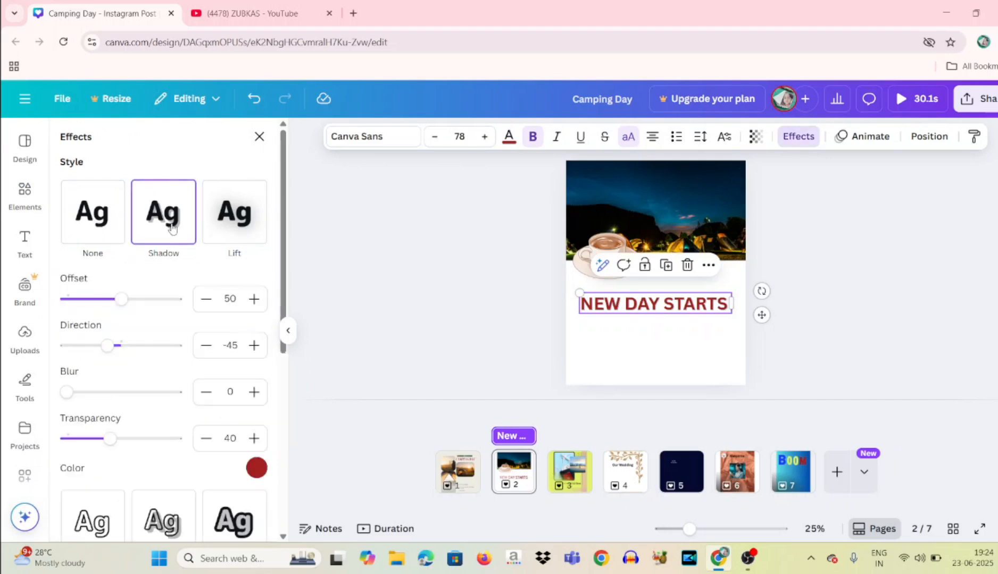
click(245, 218)
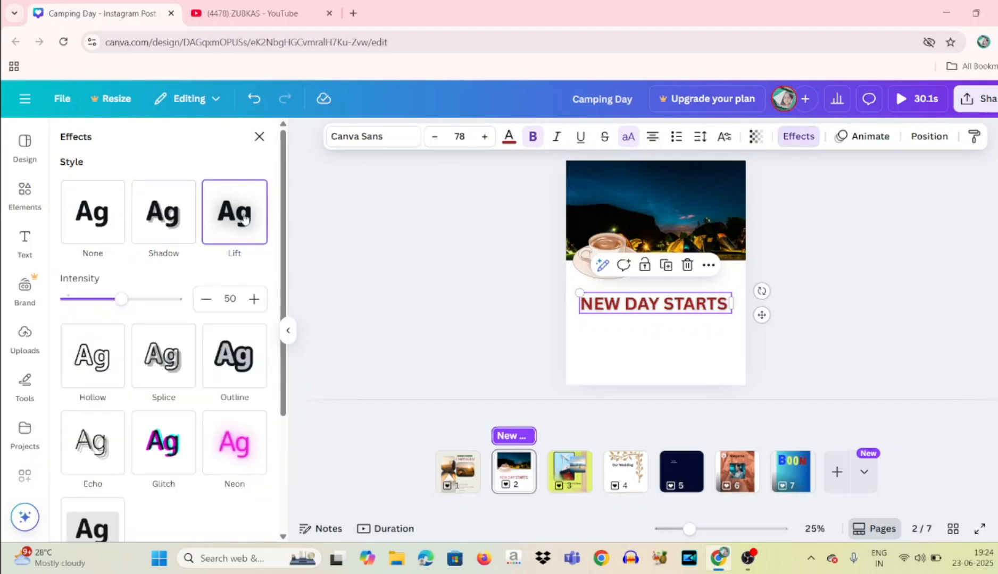
click(109, 360)
click(181, 309)
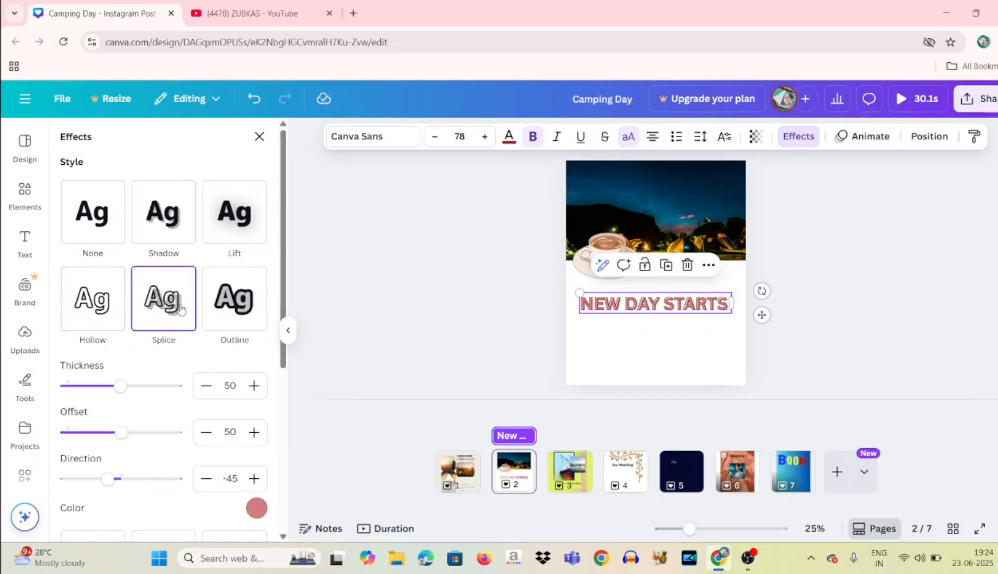
click(245, 310)
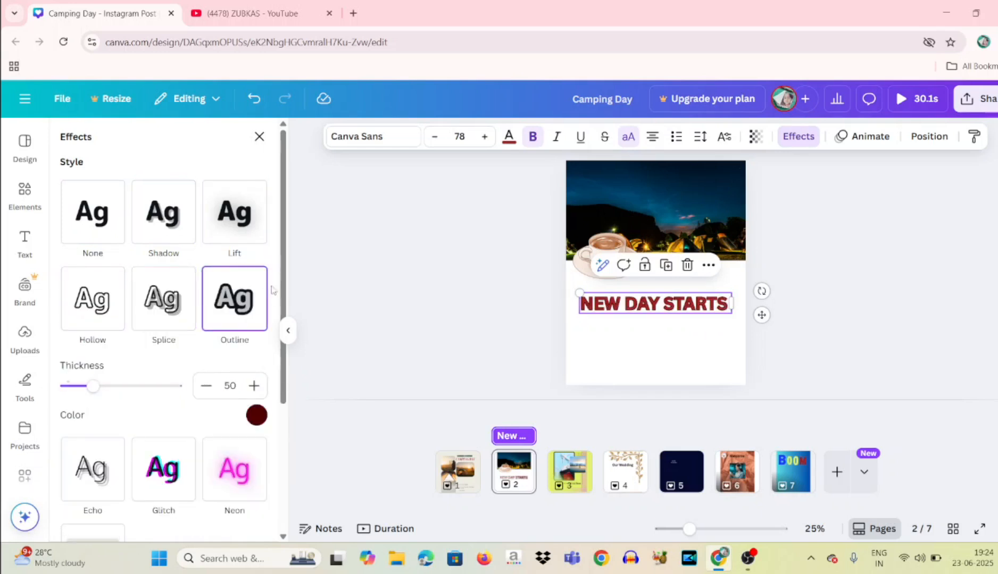
Step: Try the Echo effect on the heading with an offset of 51 and a direction of 180
scroll(286, 281, down, 4)
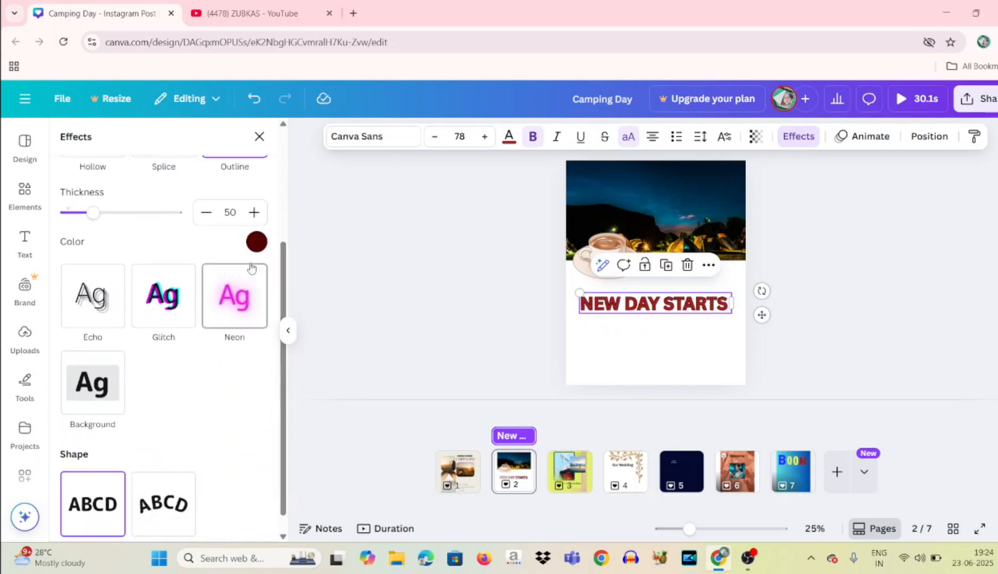
click(85, 310)
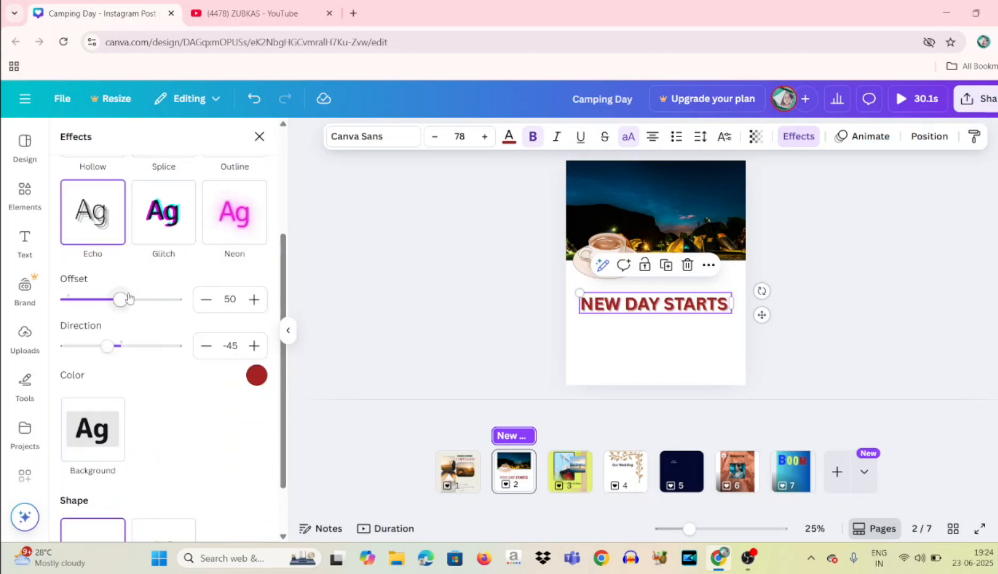
mouse_move(120, 300)
mouse_down()
mouse_move(206, 314)
mouse_move(123, 302)
mouse_up()
drag(110, 356, 202, 351)
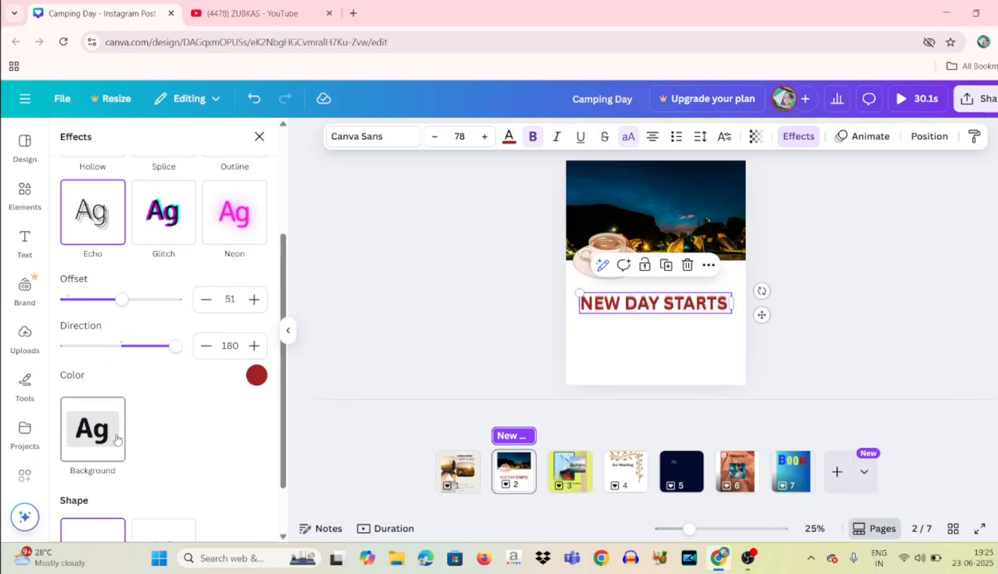
Step: Try the Background effect on the heading with roundness 44, spread 78 and transparency 58
click(118, 439)
scroll(280, 356, down, 3)
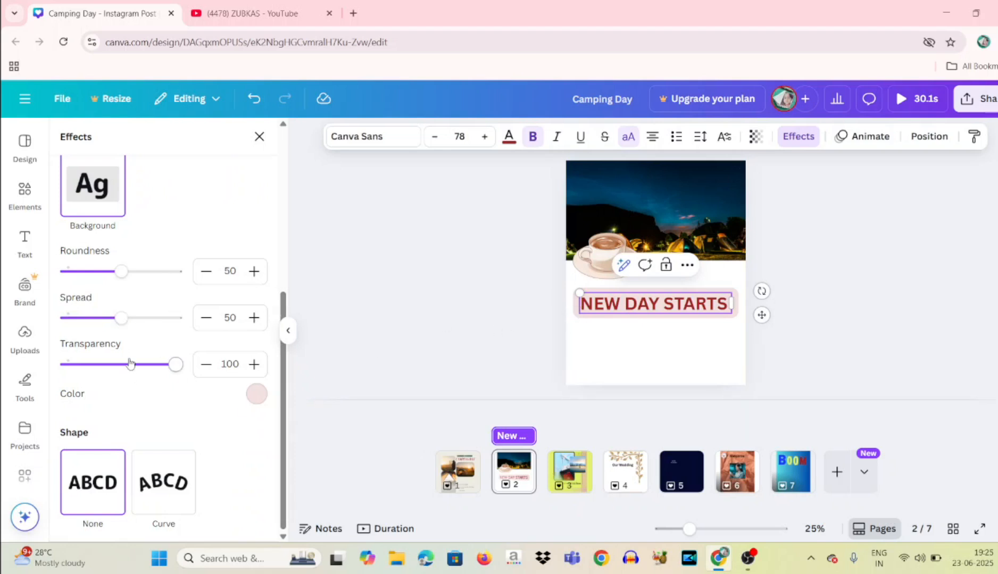
drag(176, 365, 129, 365)
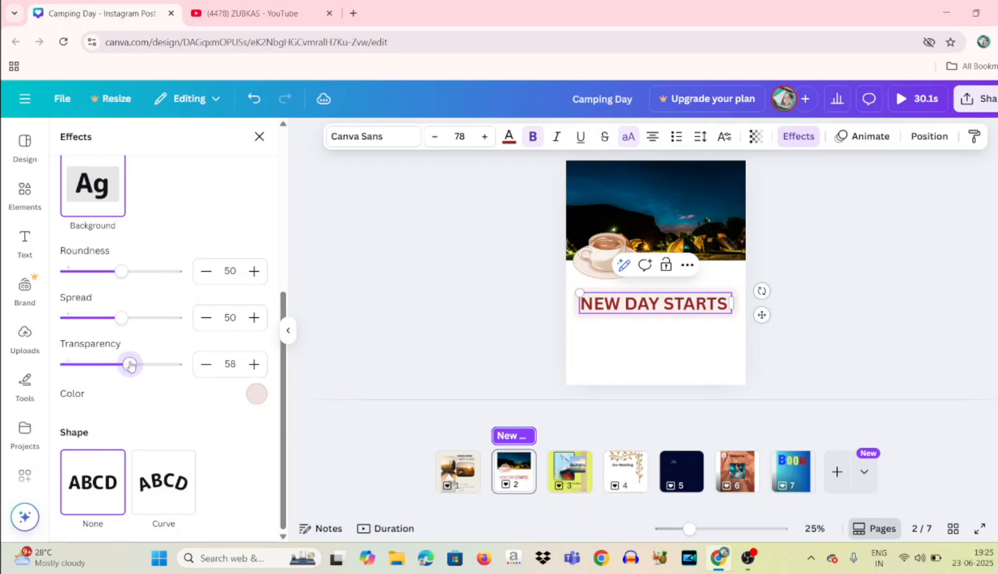
drag(121, 318, 152, 318)
mouse_move(121, 272)
mouse_down()
mouse_move(73, 272)
mouse_move(114, 272)
mouse_up()
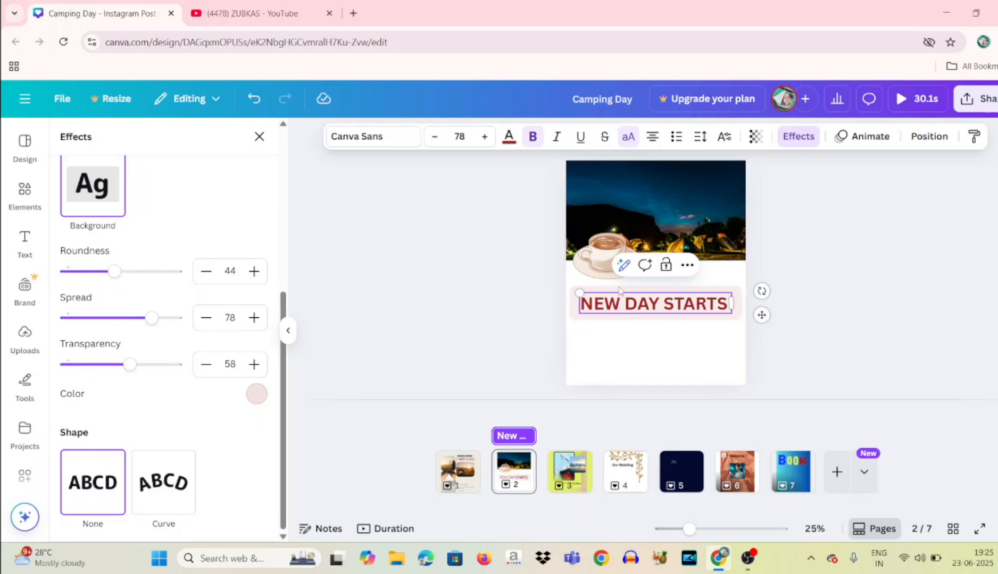
Step: Reselect the NEW DAY STARTS heading and try the Outline effect in place of the background
click(619, 323)
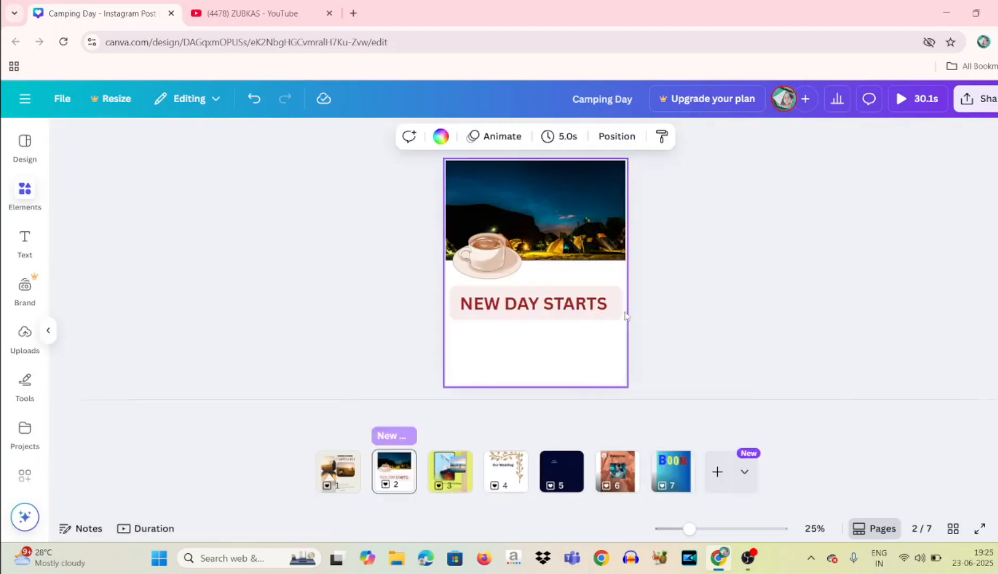
click(626, 315)
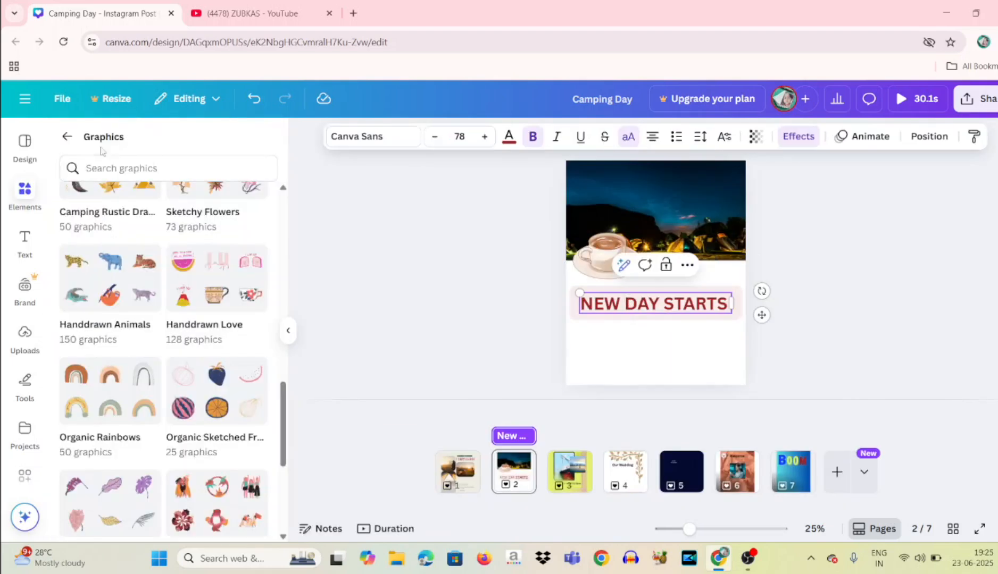
click(64, 137)
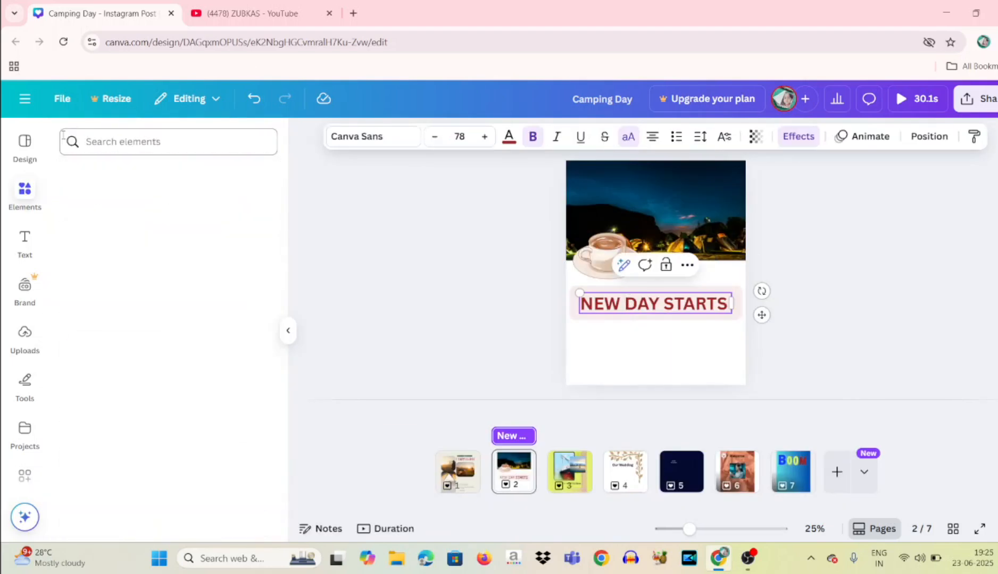
click(796, 138)
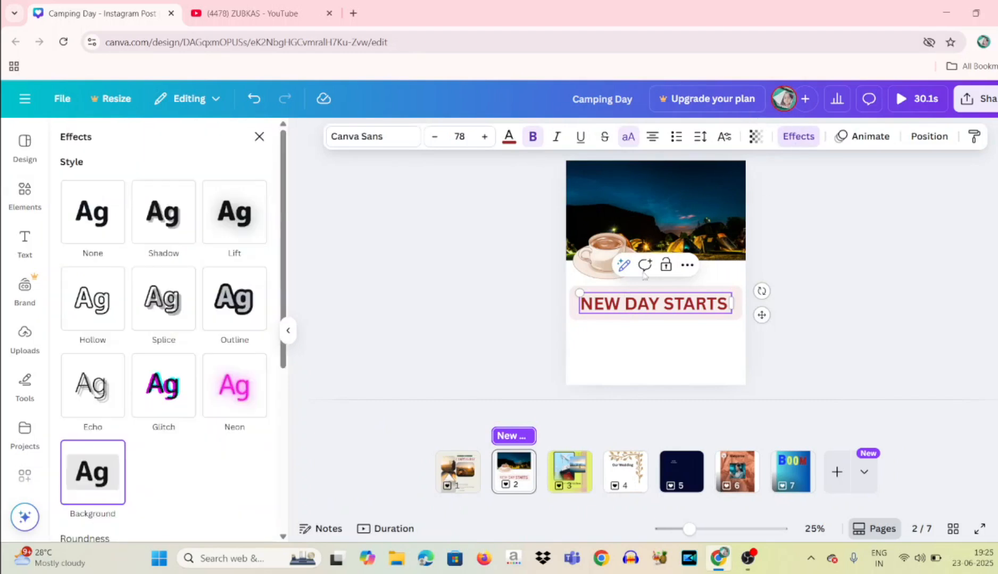
click(226, 304)
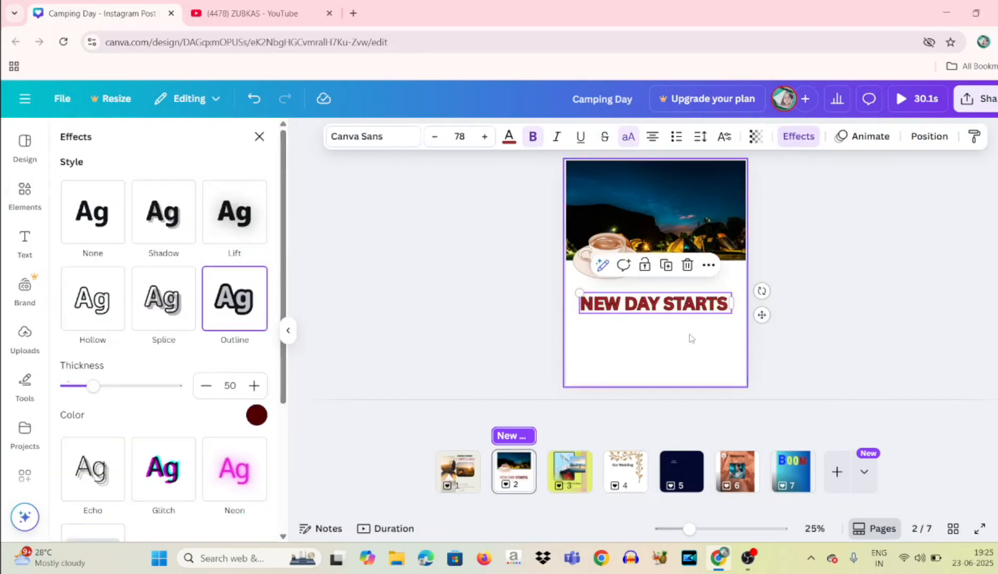
Step: Move the NEW DAY STARTS heading slightly lower on the page
click(655, 305)
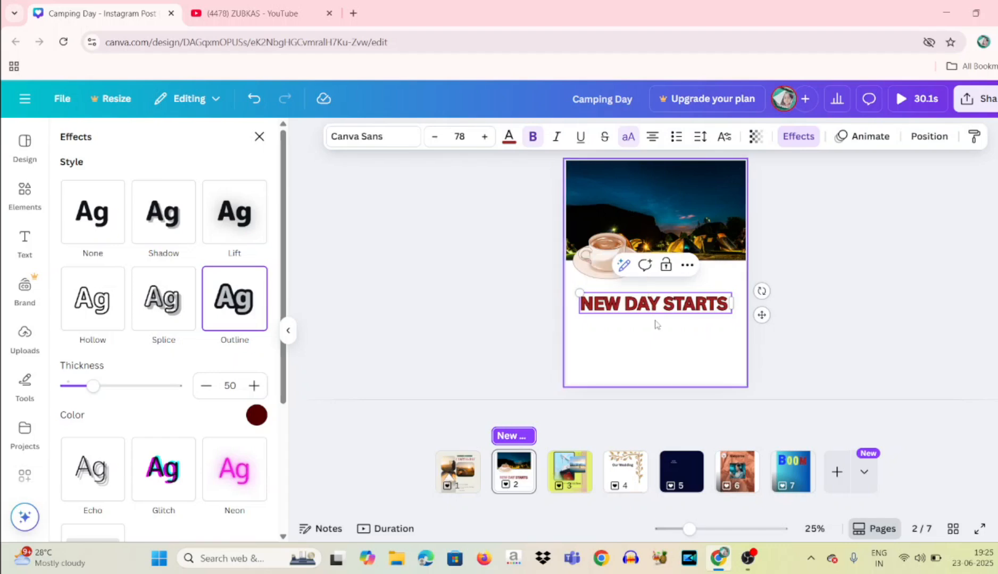
click(654, 325)
click(665, 308)
mouse_move(664, 307)
mouse_down()
mouse_move(617, 311)
mouse_move(679, 310)
mouse_move(671, 314)
mouse_up()
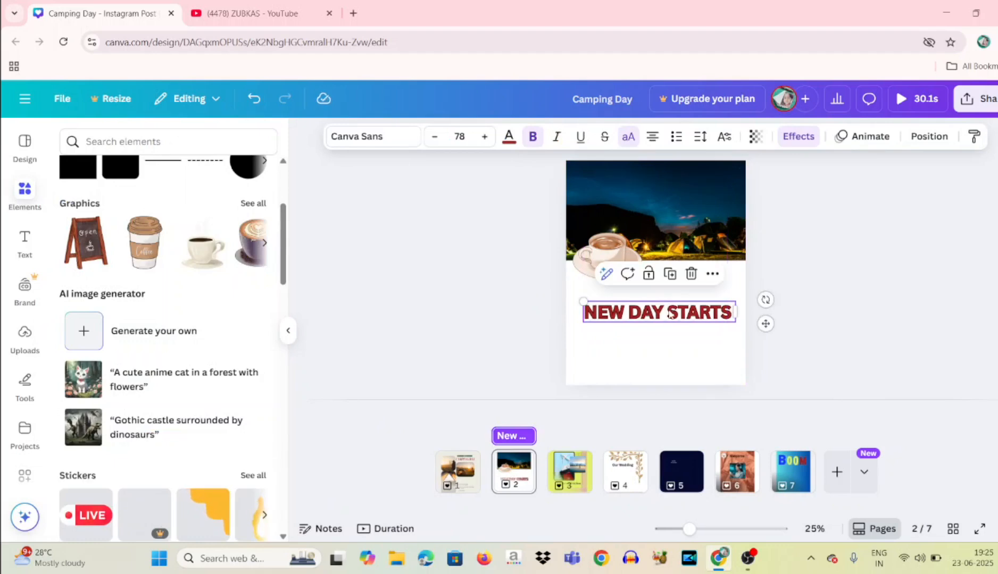
Step: Compare Hollow and Splice on the heading, using Splice with thickness 45, offset 60 and an adjusted direction
scroll(285, 245, up, 2)
scroll(284, 235, up, 2)
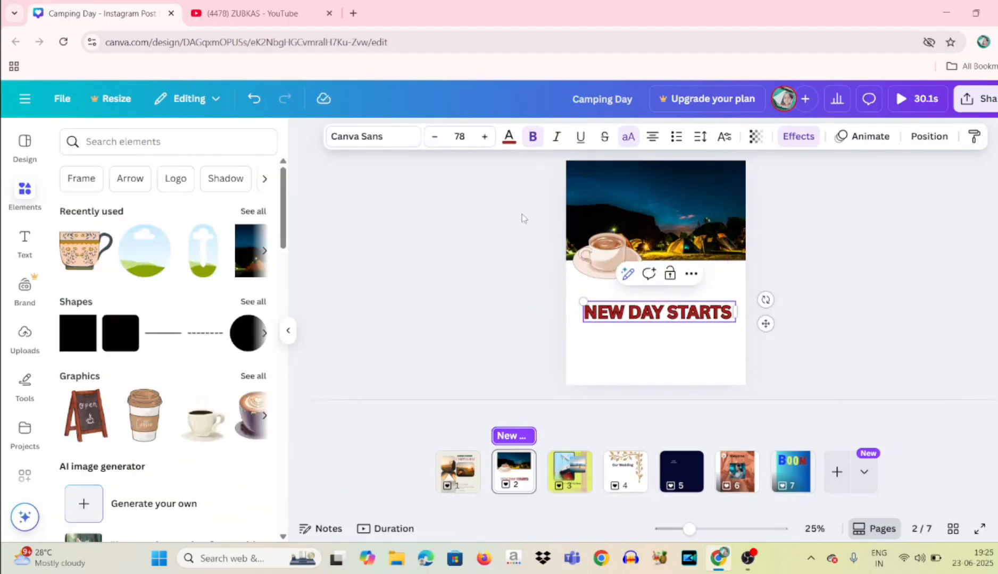
click(800, 137)
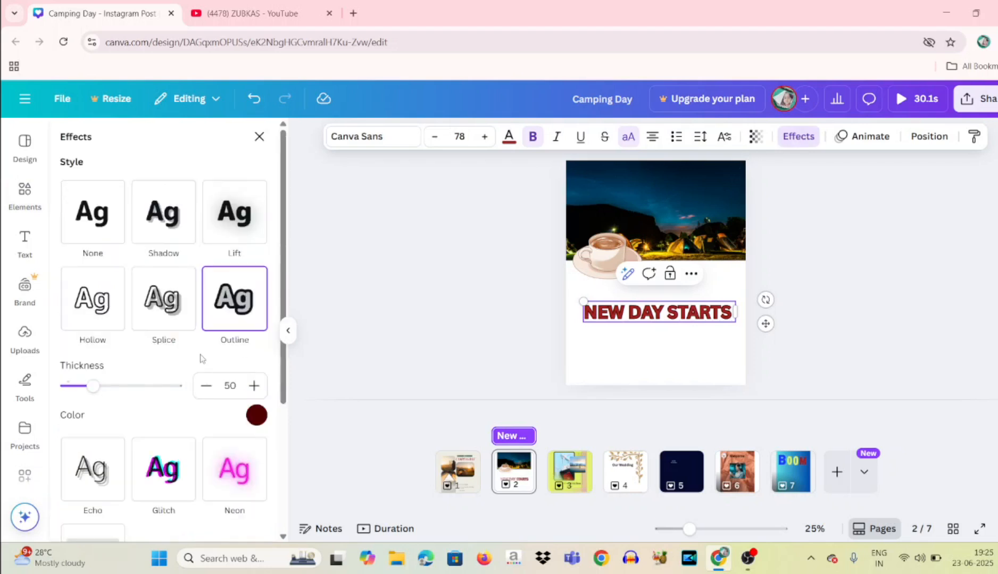
click(169, 316)
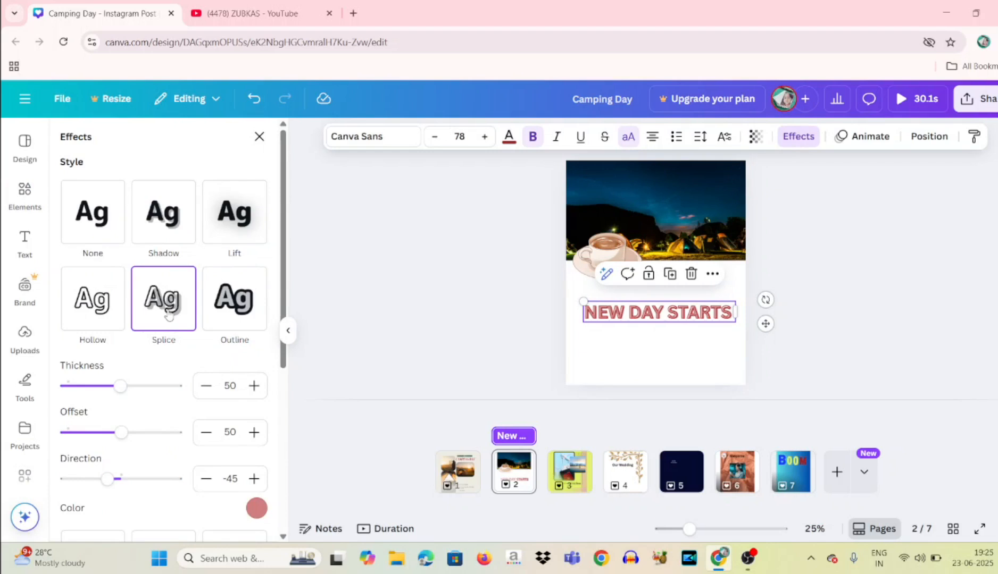
click(98, 315)
click(163, 306)
mouse_move(128, 394)
mouse_down()
mouse_move(177, 386)
mouse_move(222, 403)
mouse_move(116, 385)
mouse_up()
drag(114, 436, 131, 433)
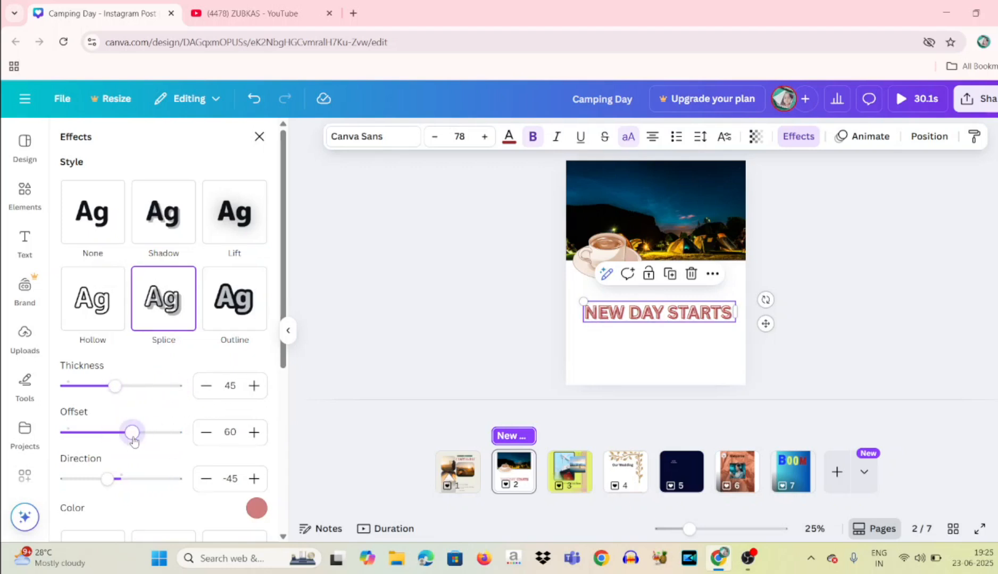
mouse_move(112, 483)
mouse_down()
mouse_move(158, 480)
mouse_move(126, 480)
mouse_up()
Step: Try the Shadow and Lift effects on the heading once more and return its style to None
click(104, 213)
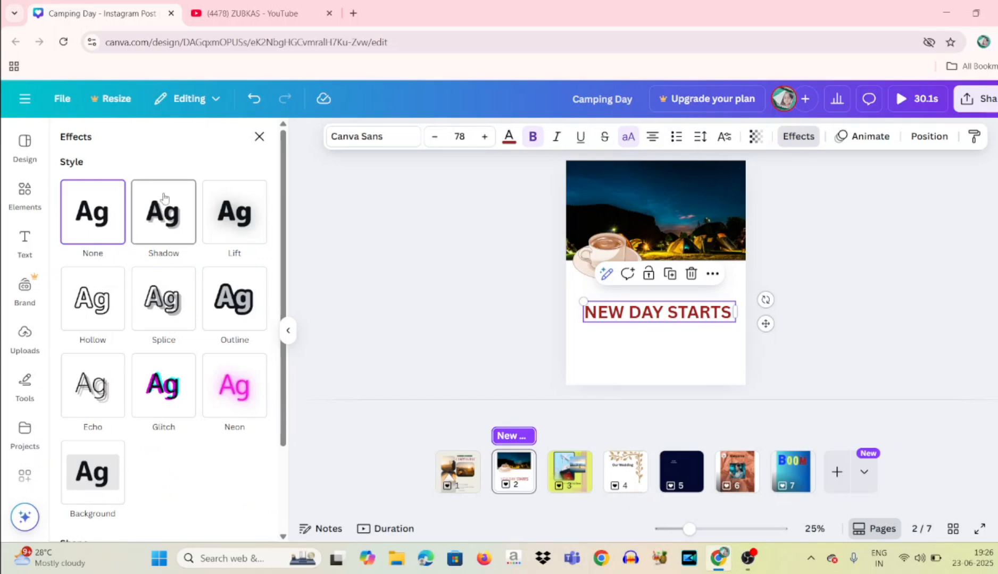
click(164, 210)
click(233, 209)
click(164, 212)
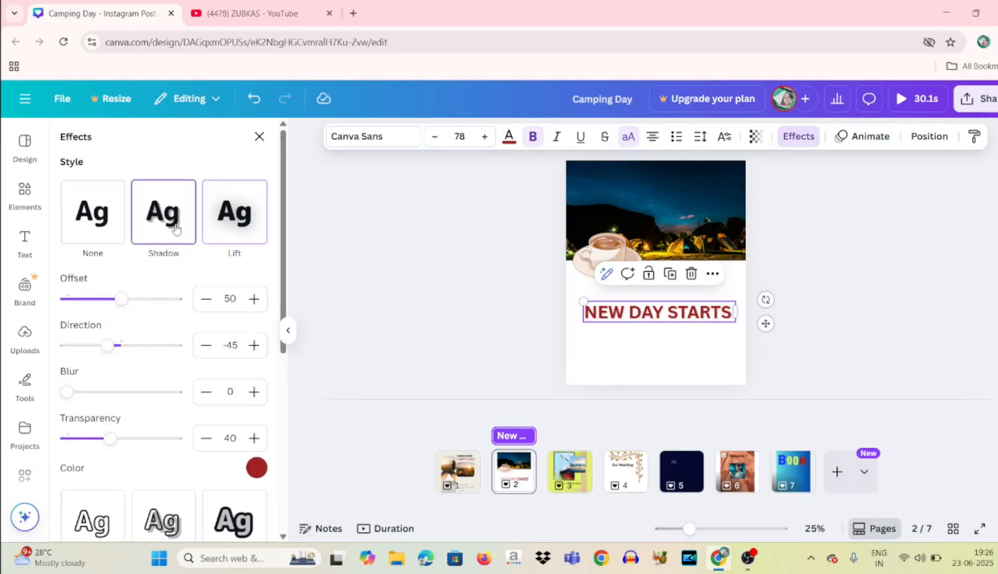
click(95, 226)
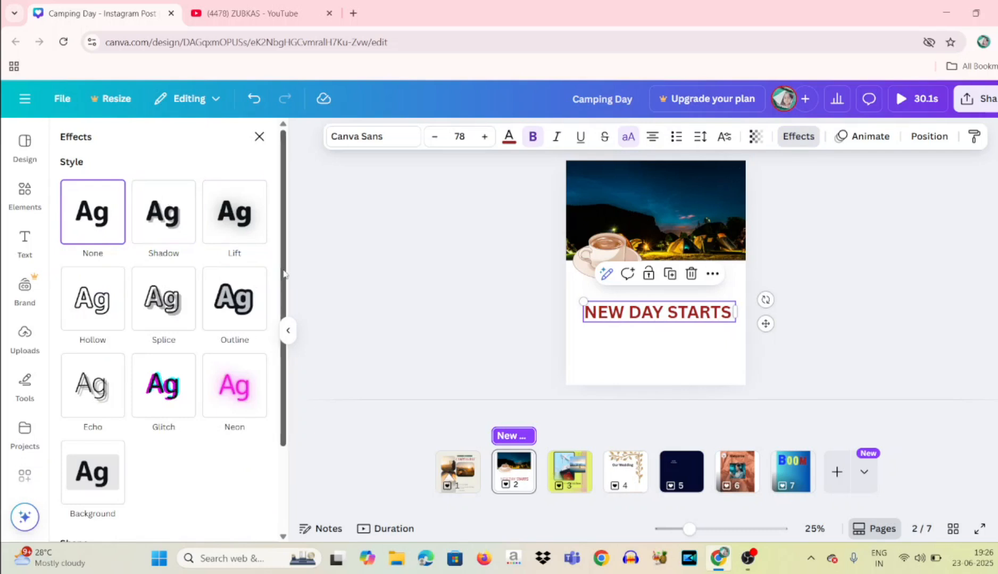
Step: Try the Curve shape on the heading and set the shape back to None
drag(283, 269, 302, 409)
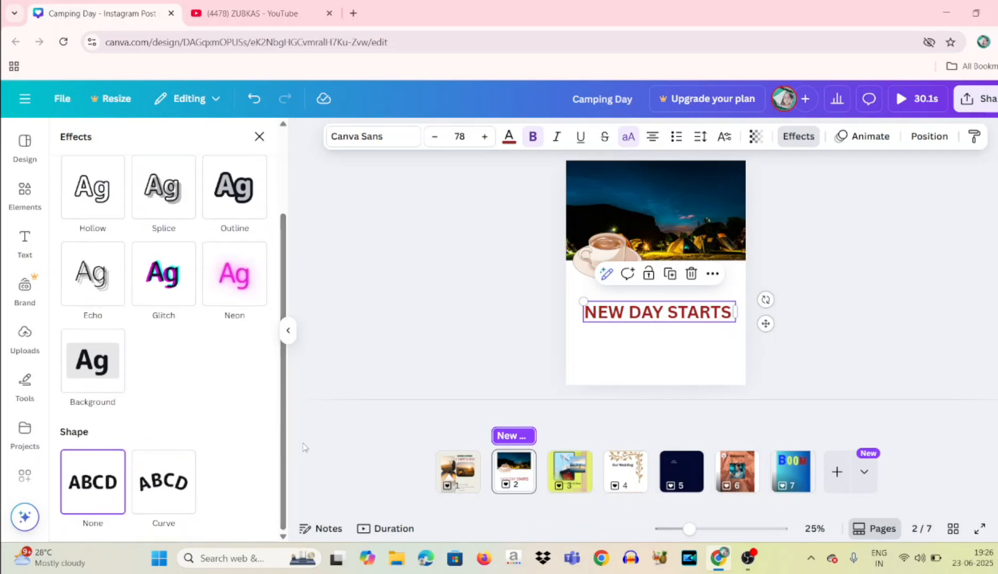
click(182, 483)
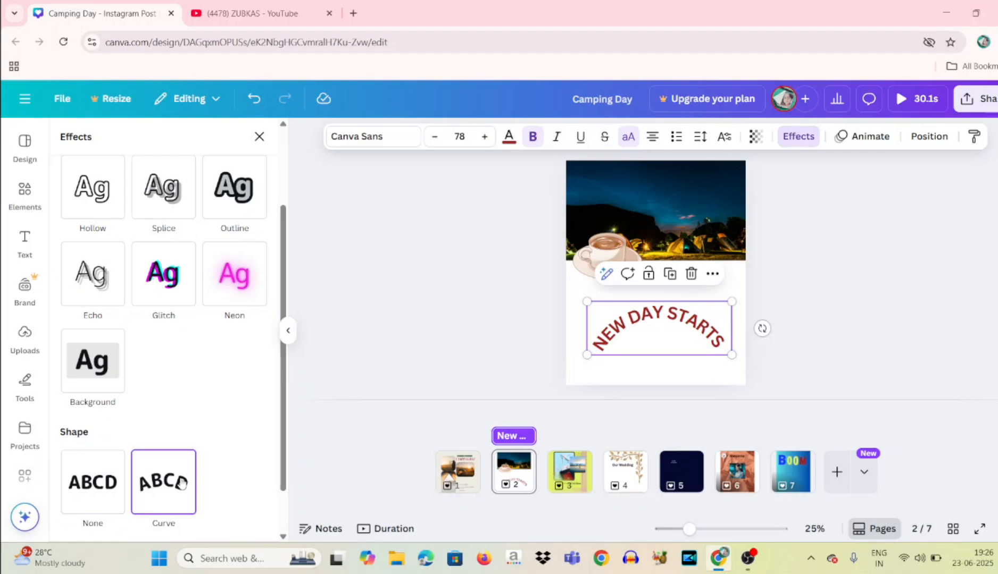
click(109, 492)
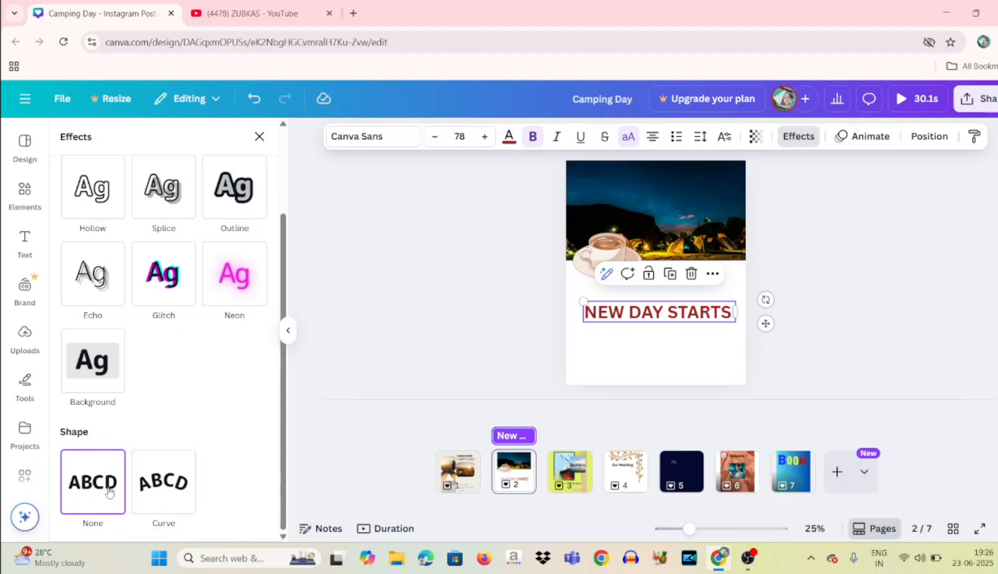
Step: Apply the Curve shape to the NEW DAY STARTS heading and centre it as an arch over the coffee cup, moved below the photo
click(175, 499)
drag(728, 351, 673, 322)
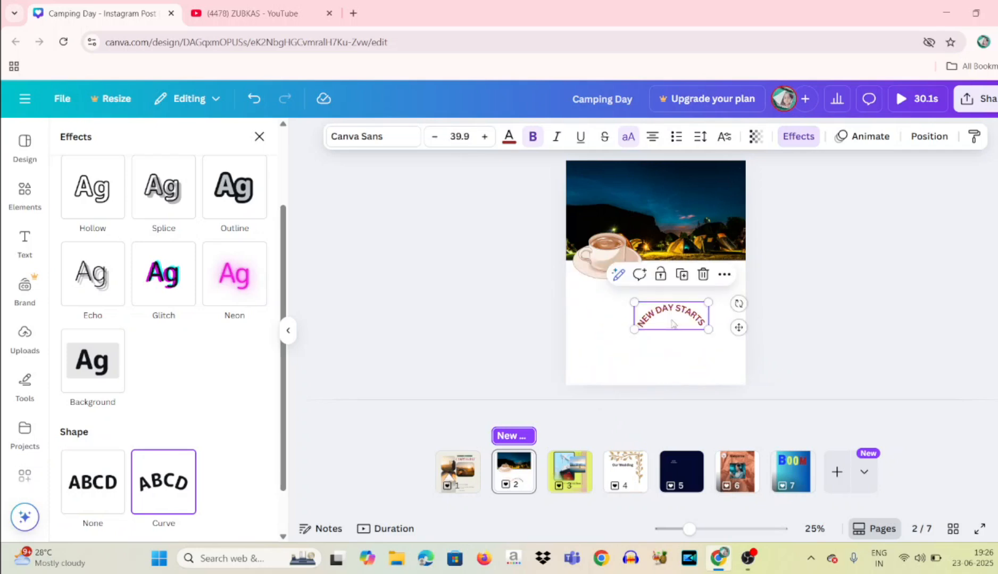
click(599, 264)
drag(609, 254, 638, 282)
drag(678, 347, 667, 311)
click(660, 351)
scroll(269, 262, down, 3)
scroll(268, 262, up, 3)
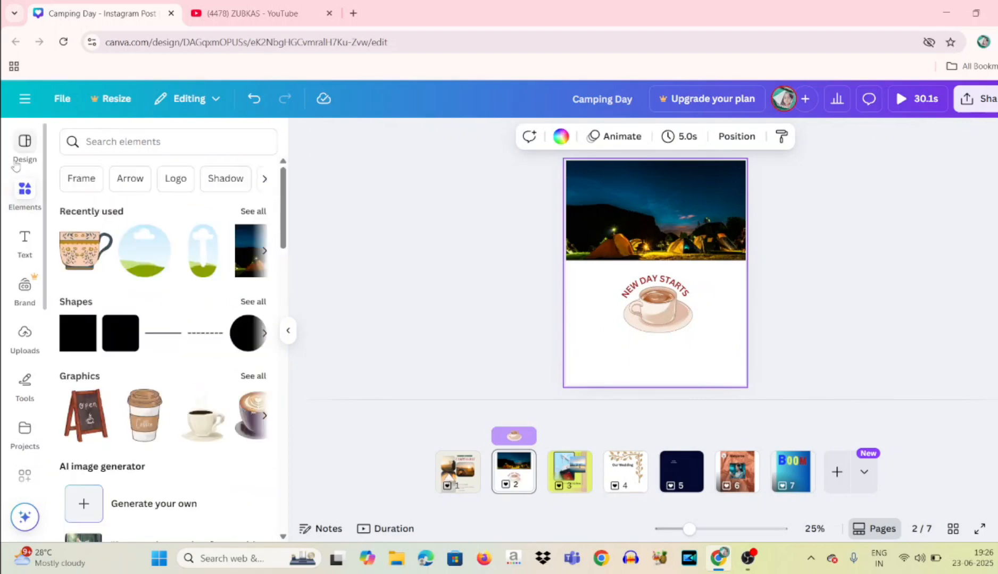
click(20, 144)
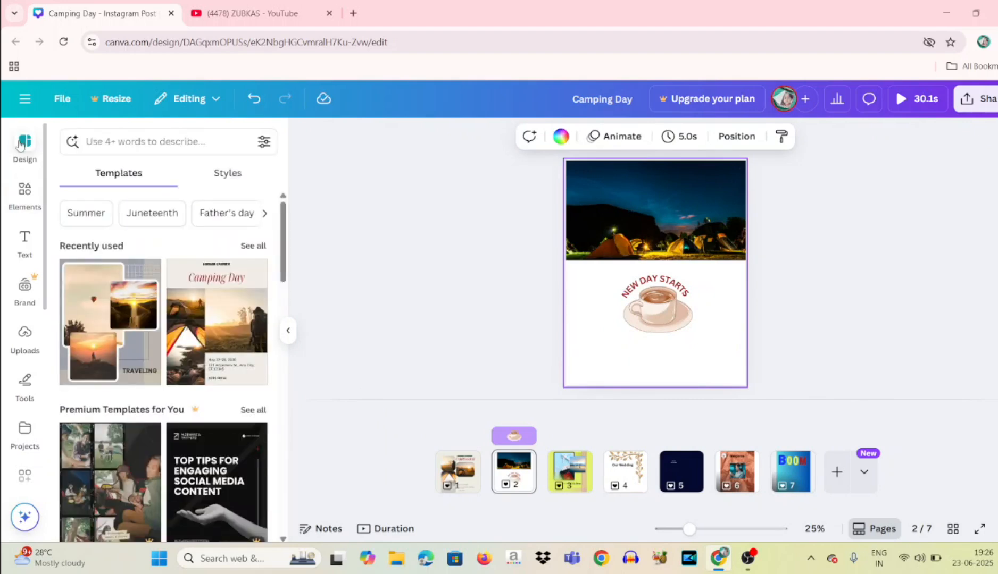
click(25, 190)
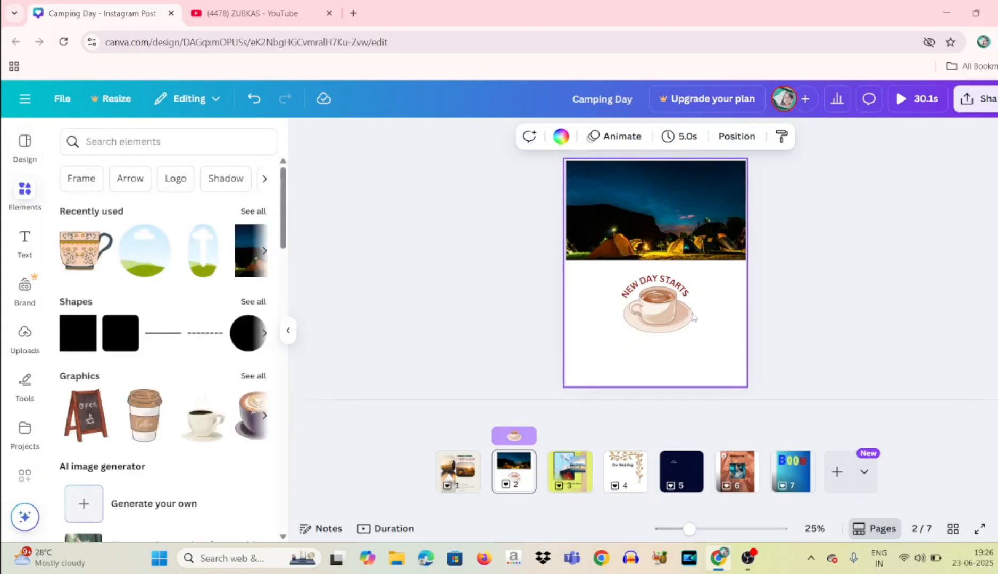
Step: Duplicate the curved NEW DAY STARTS heading and place the copy below the coffee cup
click(660, 280)
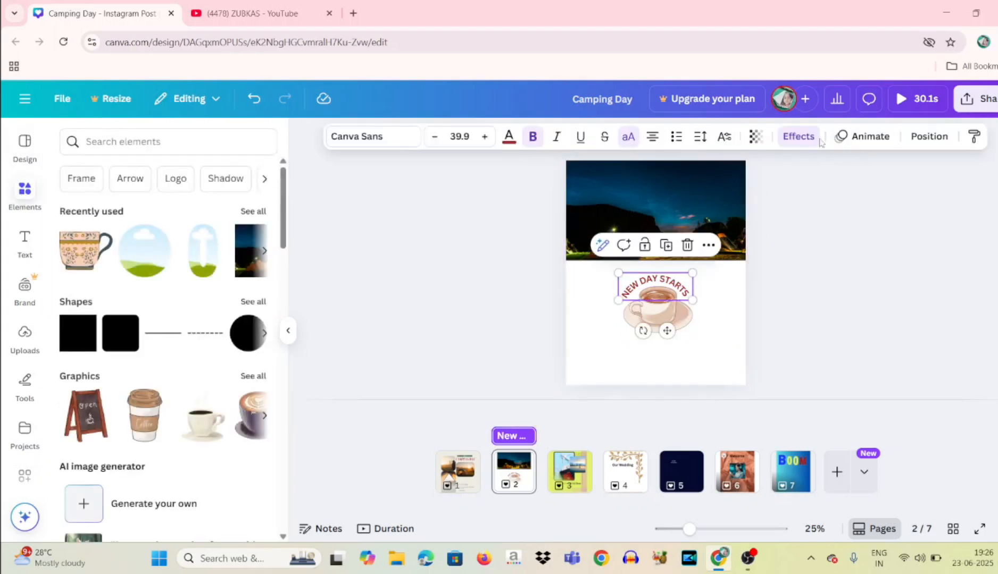
click(788, 137)
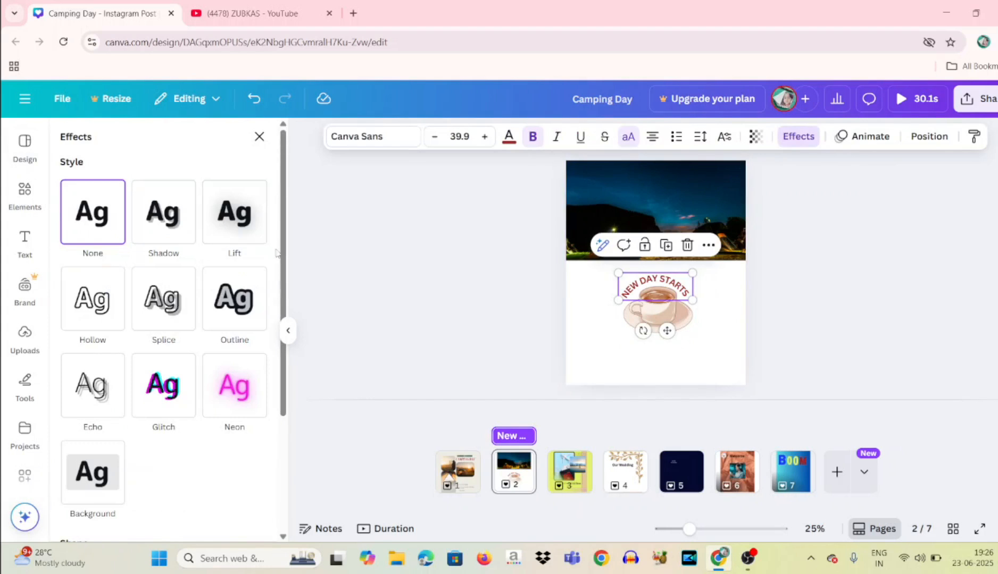
scroll(277, 254, down, 4)
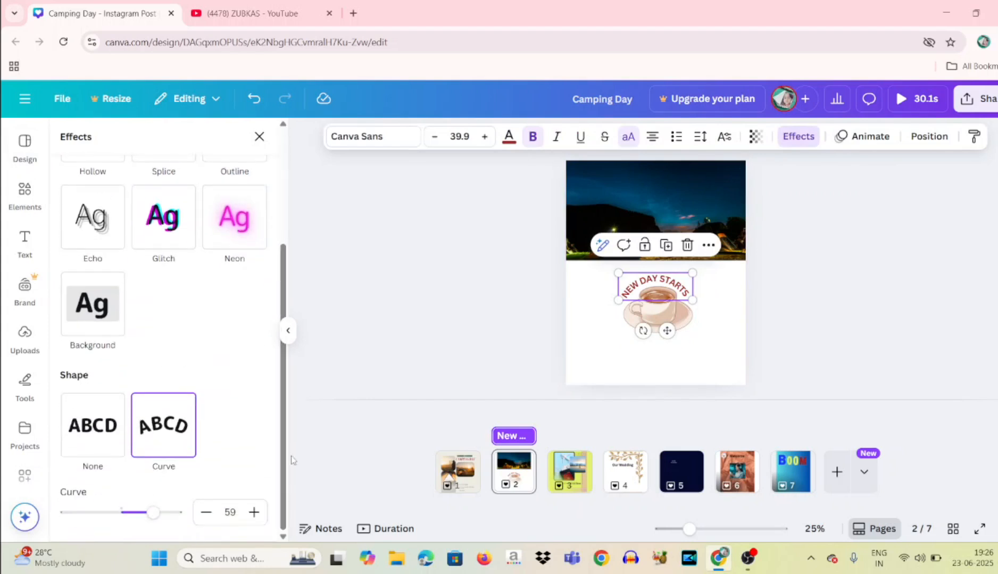
click(666, 245)
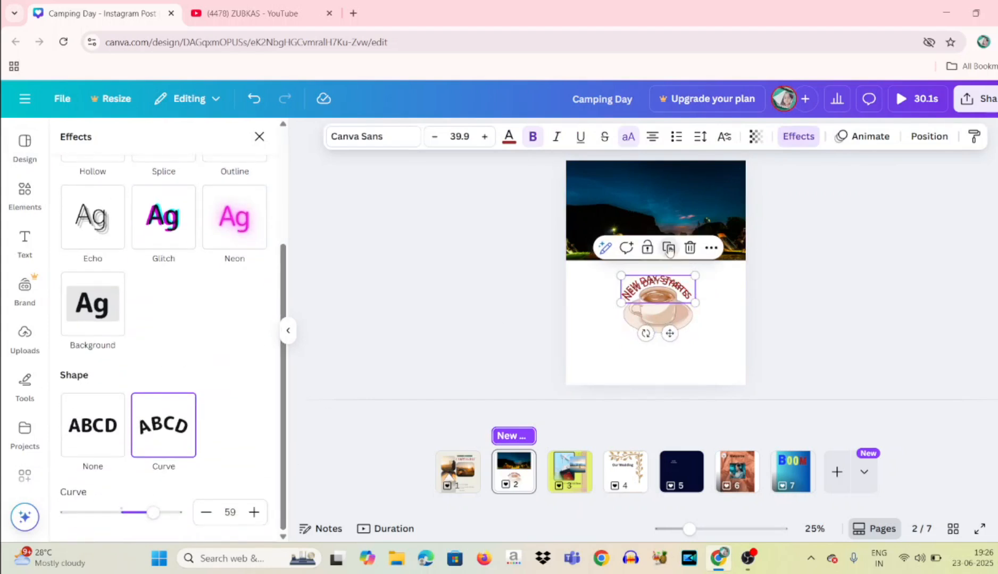
drag(672, 303, 667, 349)
Step: Replace the text of the heading copy below the cup with "Coofee Day"
double_click(667, 349)
key(BackSpace)
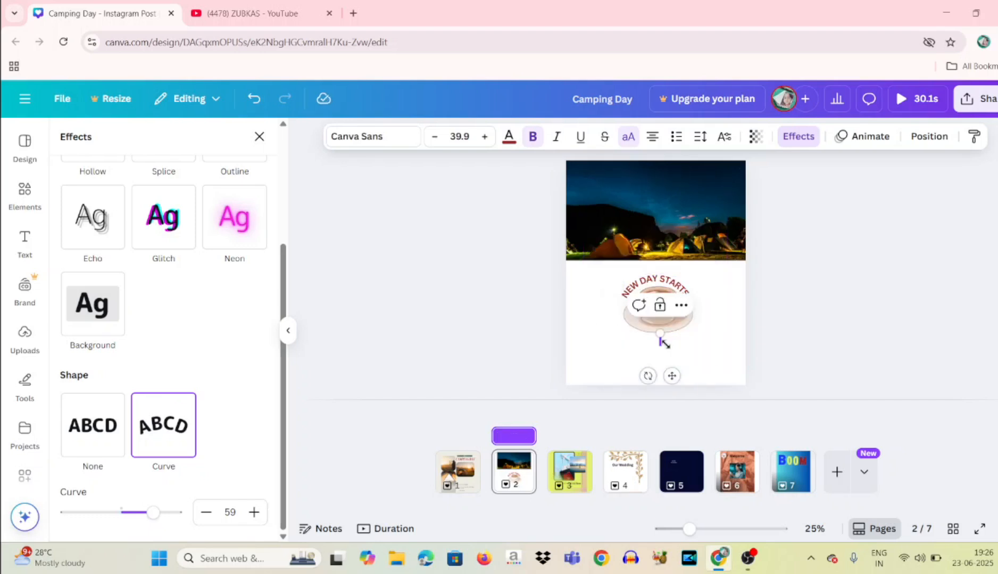
text(Coofe)
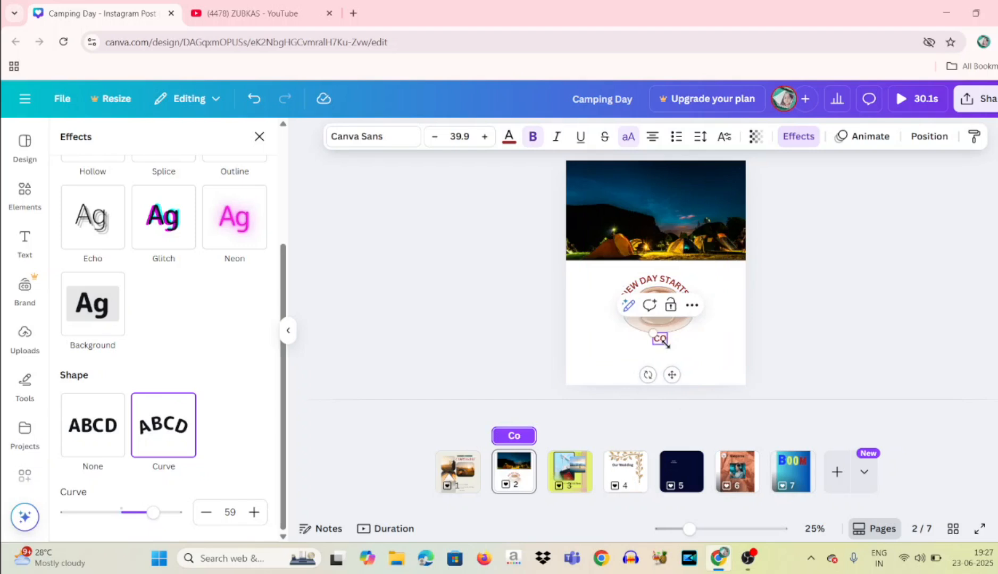
text(e DAY)
click(661, 357)
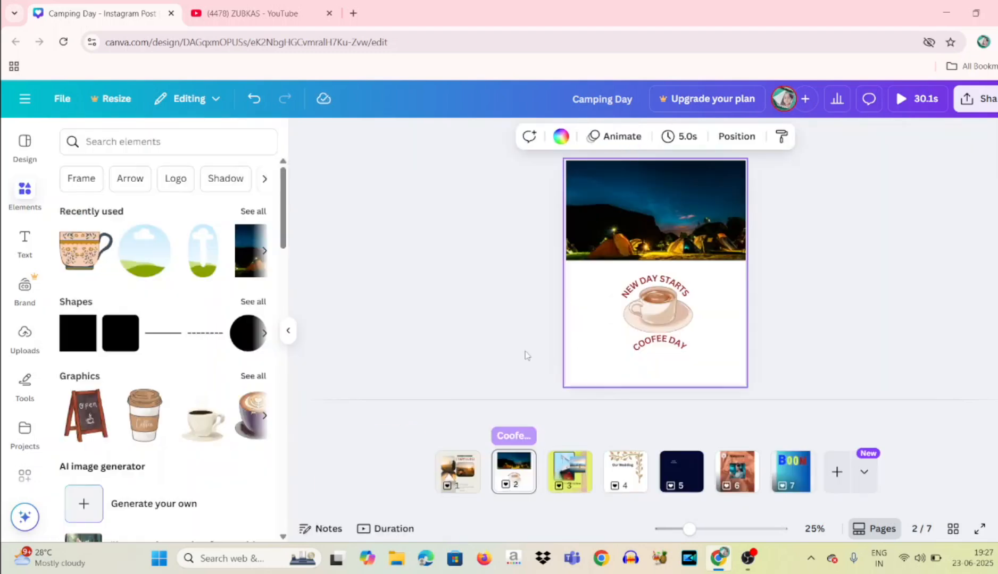
Step: Reverse the curve of the COOFEE DAY text by setting its Curve value to -59
click(659, 348)
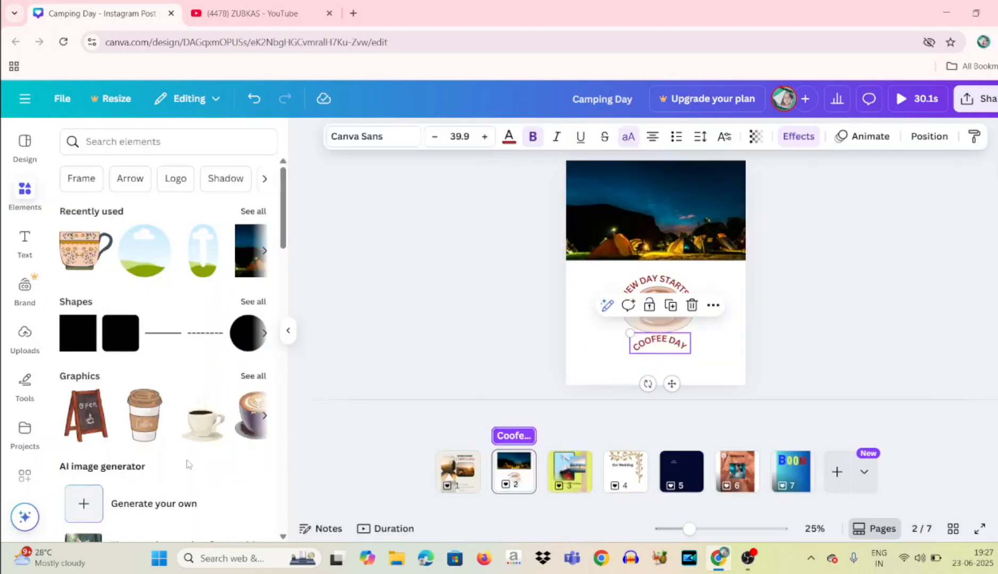
click(796, 136)
scroll(272, 471, down, 3)
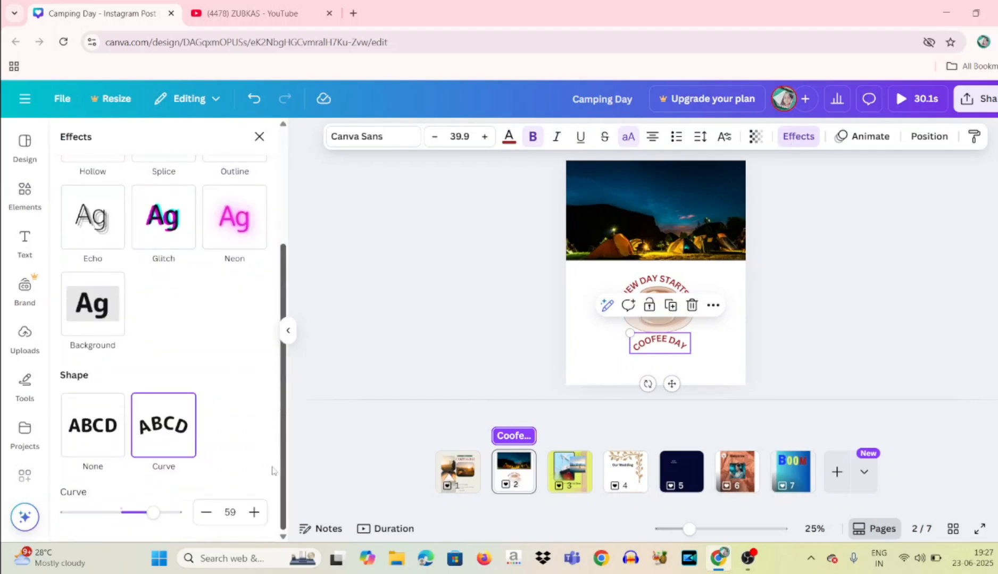
drag(154, 514, 89, 494)
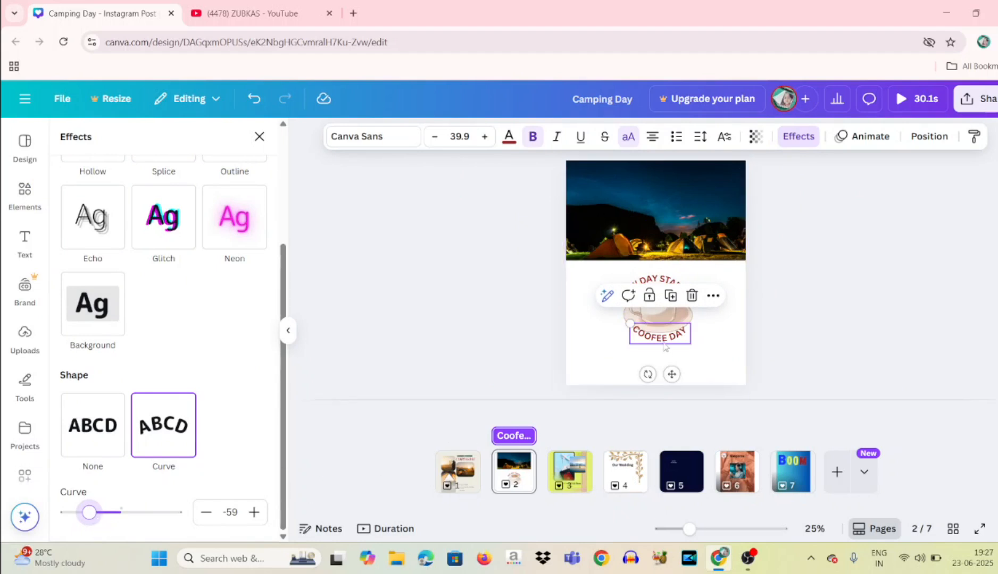
Step: Position the COOFEE DAY text just beneath the saucer and set its Curve value to -40
drag(665, 347, 664, 353)
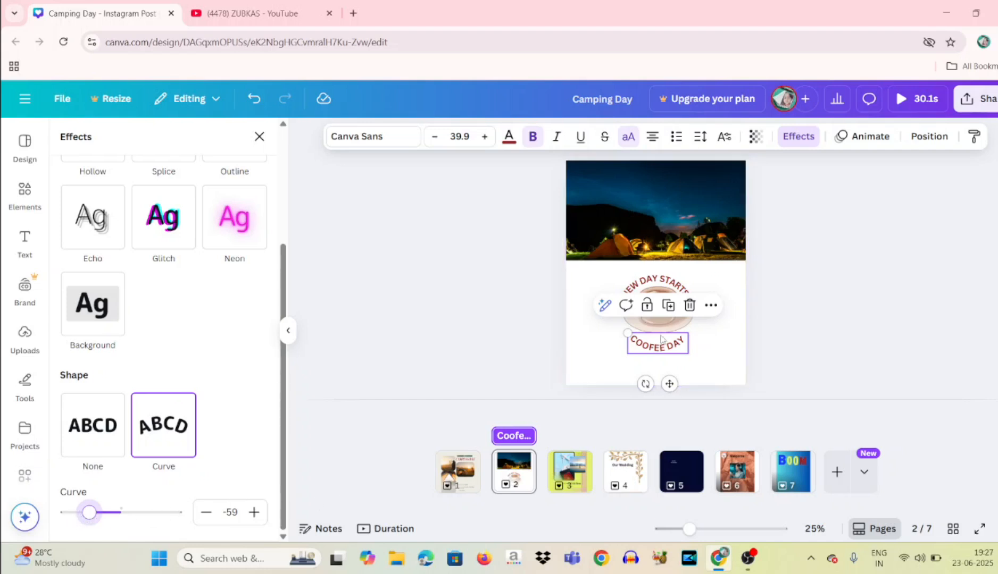
drag(669, 383, 669, 379)
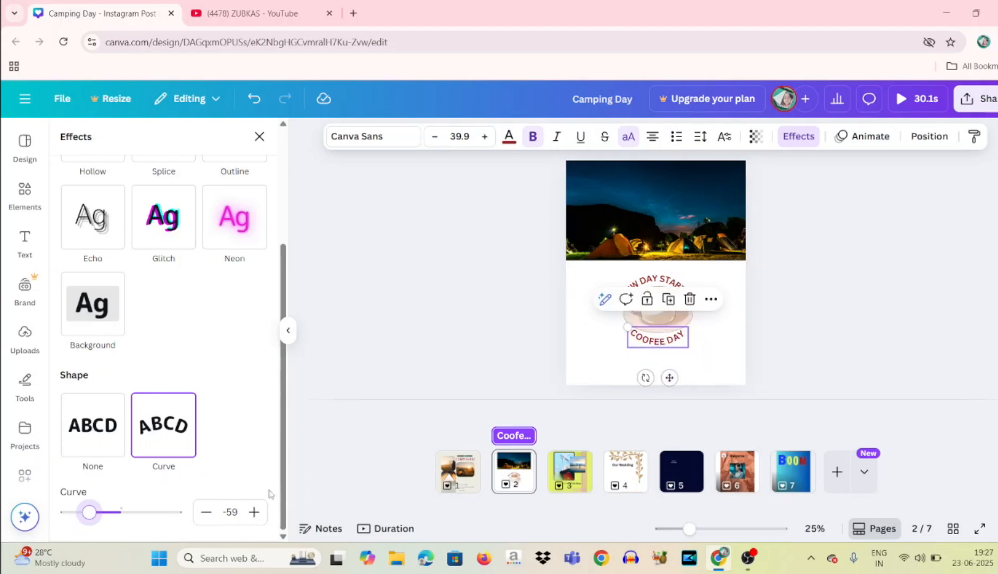
drag(95, 520, 100, 521)
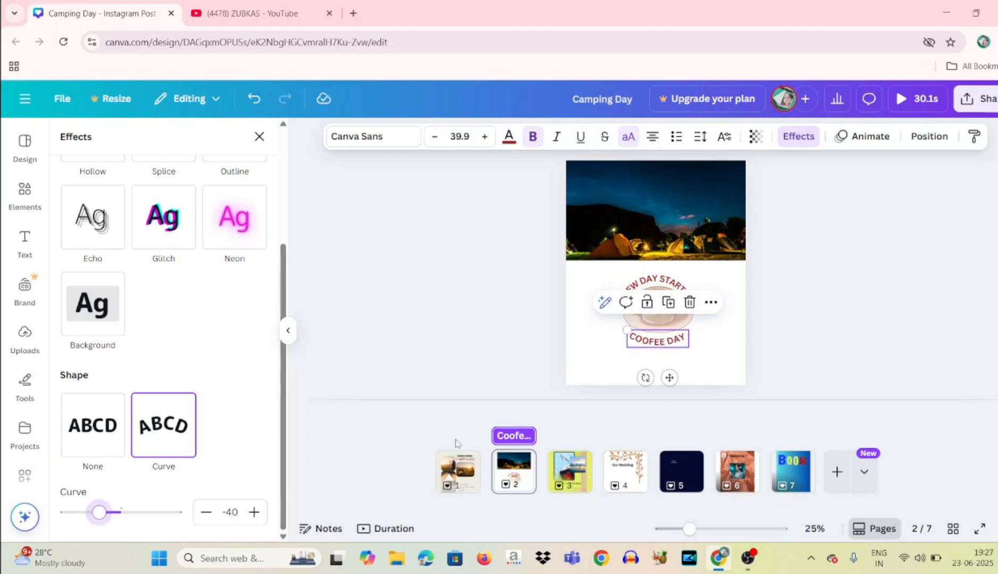
click(703, 340)
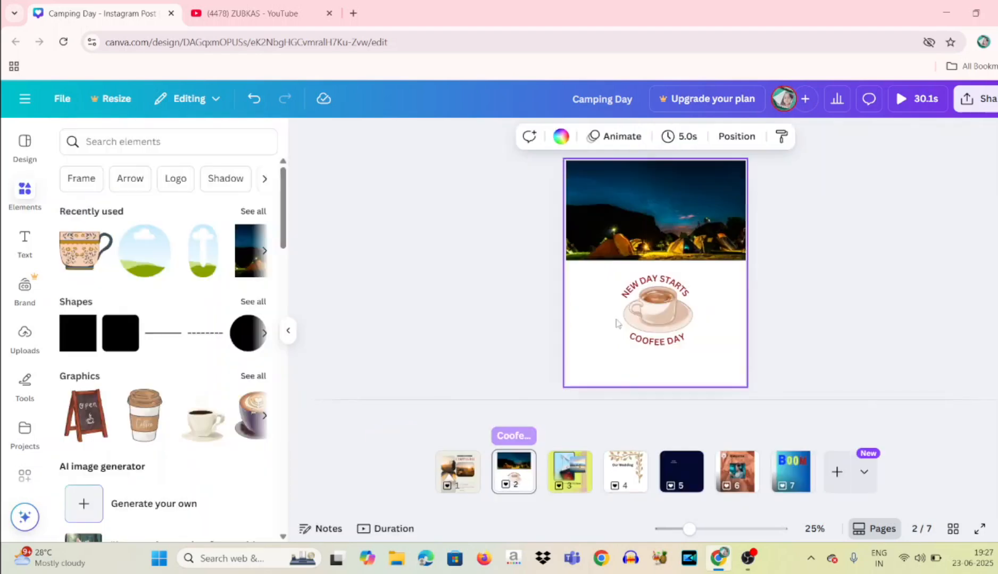
click(658, 290)
click(651, 352)
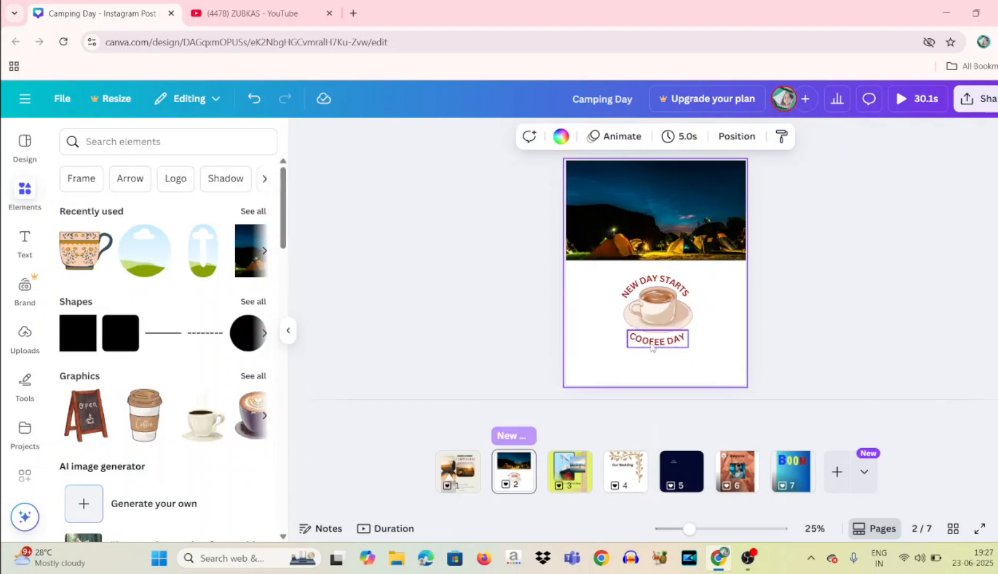
click(652, 344)
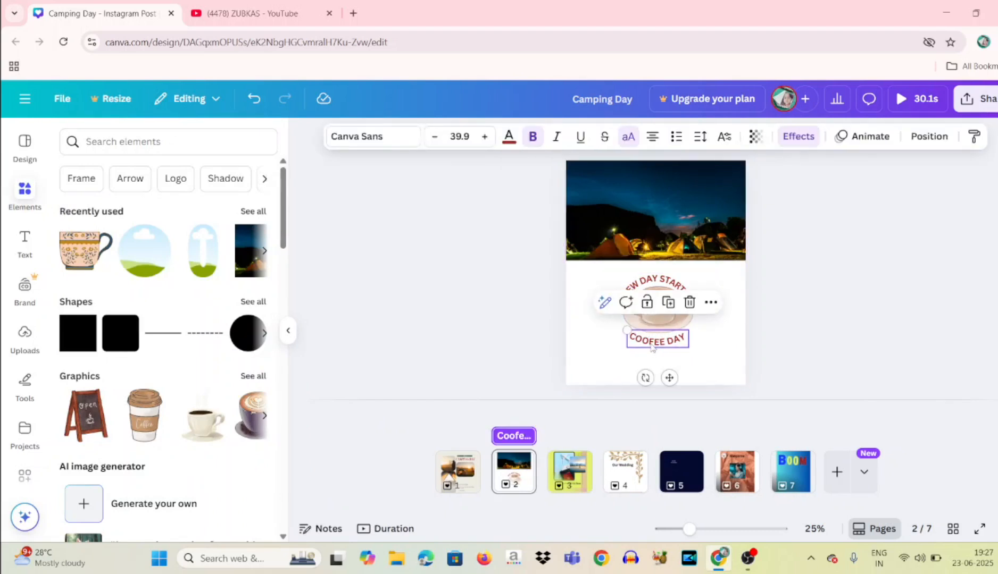
click(717, 351)
Step: Try pink and golden yellow as the COOFEE DAY text color, and set it back to dark red
click(661, 345)
click(509, 137)
click(253, 271)
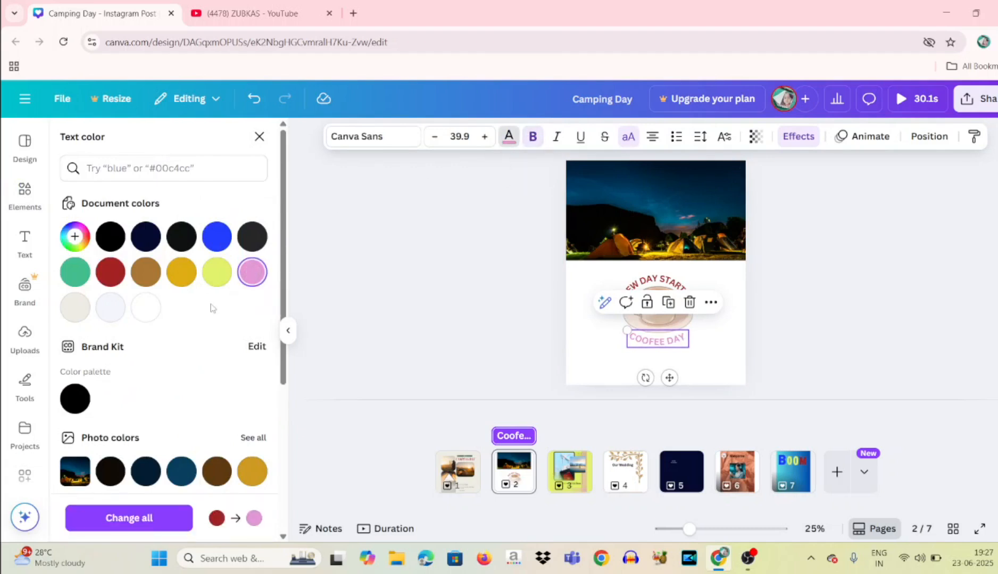
click(182, 272)
click(110, 272)
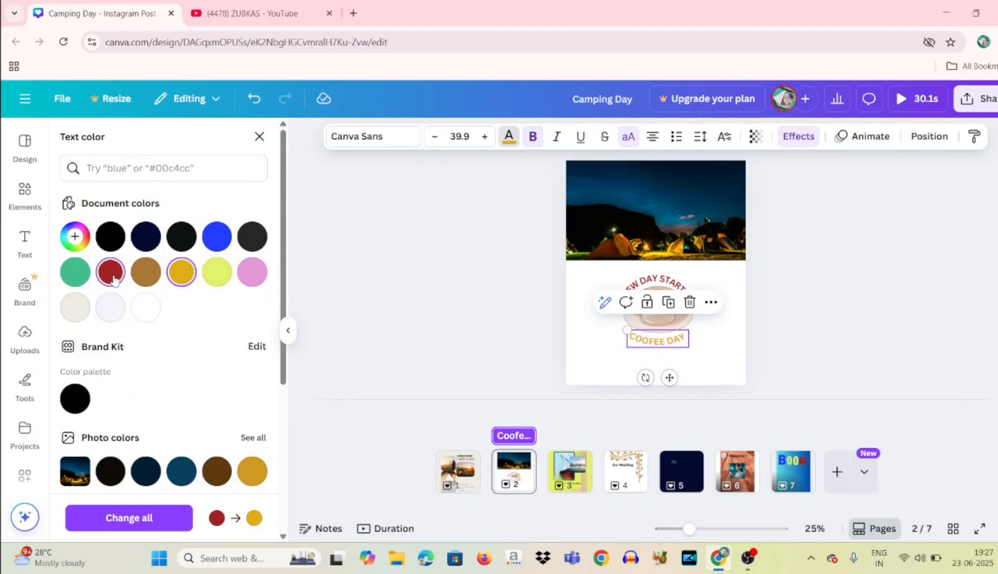
Step: Try the NEW DAY STARTS heading without bold and turn bold back on
click(672, 280)
click(532, 136)
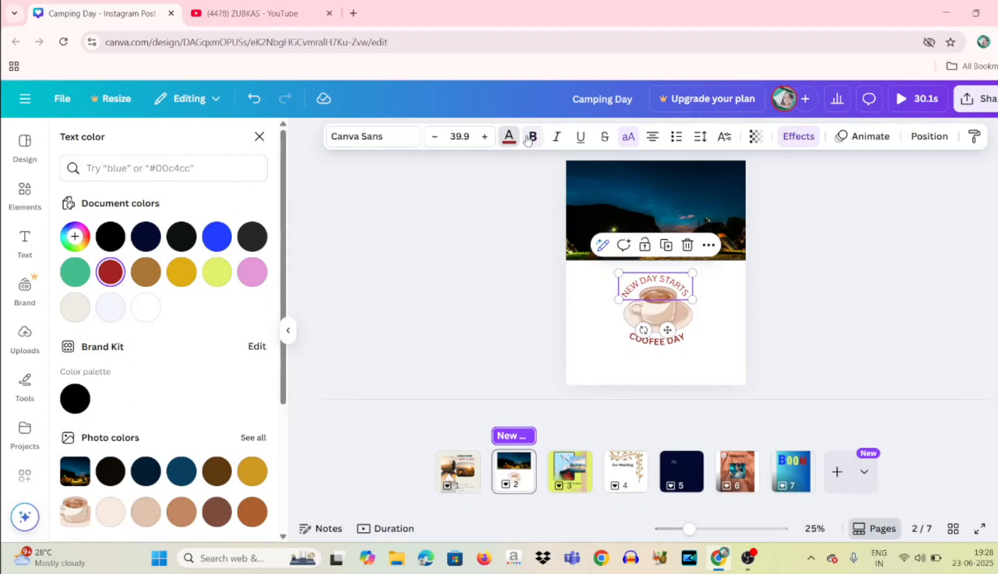
click(532, 137)
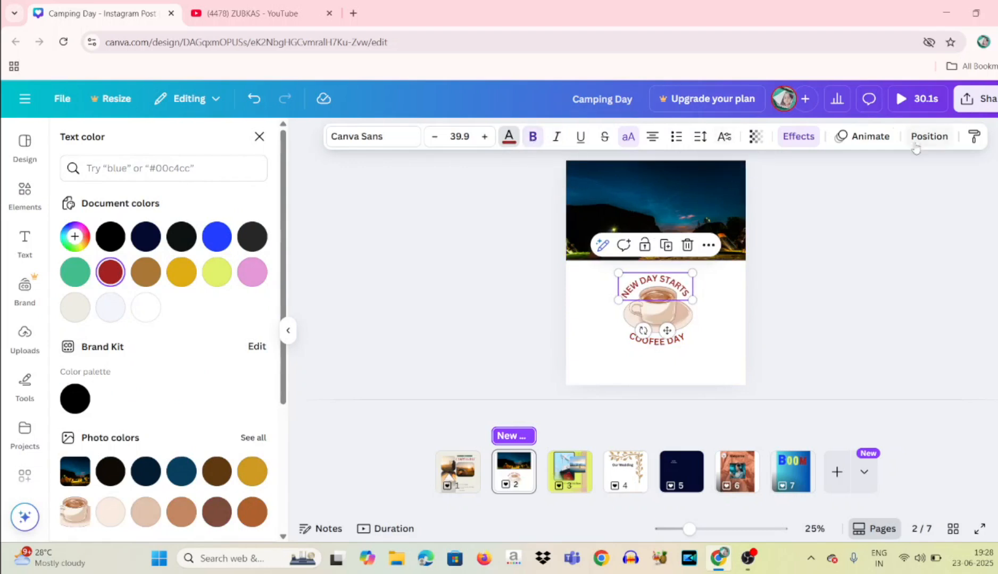
click(708, 314)
click(643, 349)
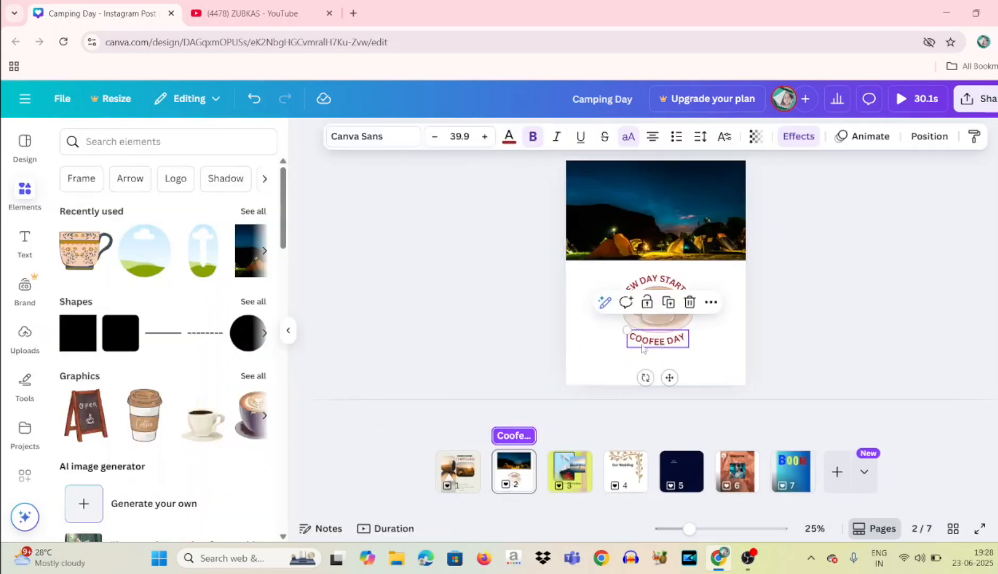
click(709, 345)
click(662, 349)
click(738, 334)
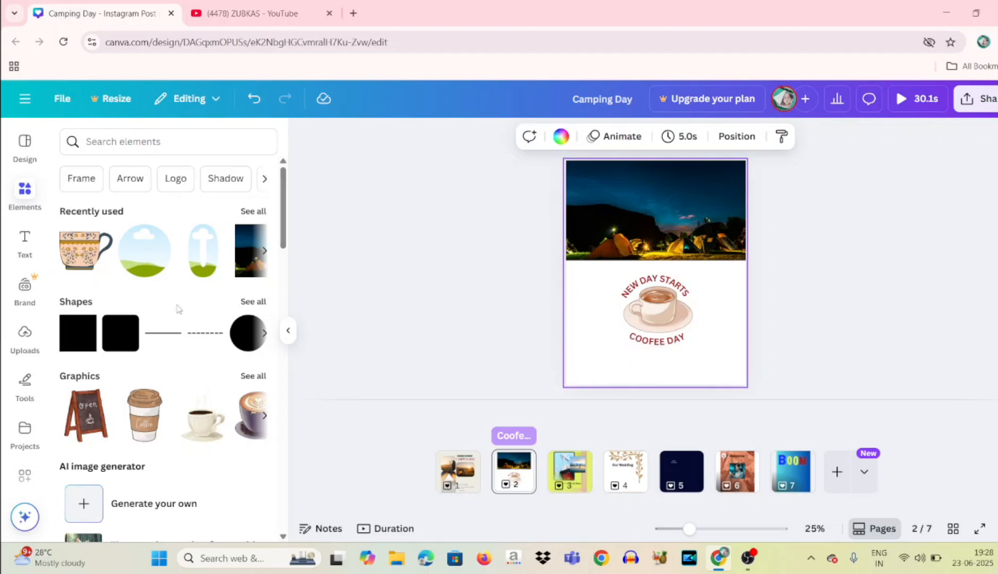
Step: Add a dotted line from the full shapes collection and place it below the COOFEE DAY text
click(253, 302)
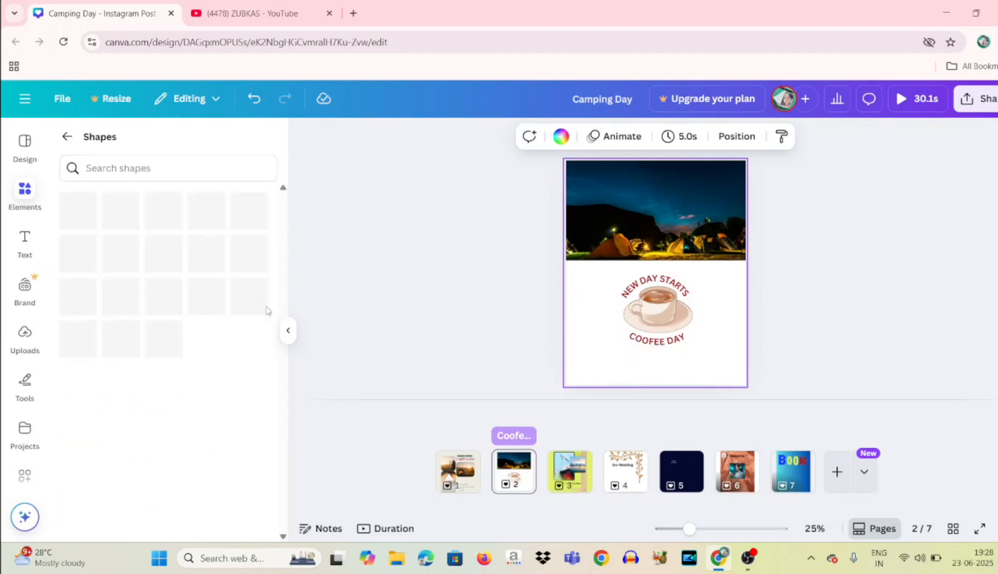
scroll(283, 230, down, 2)
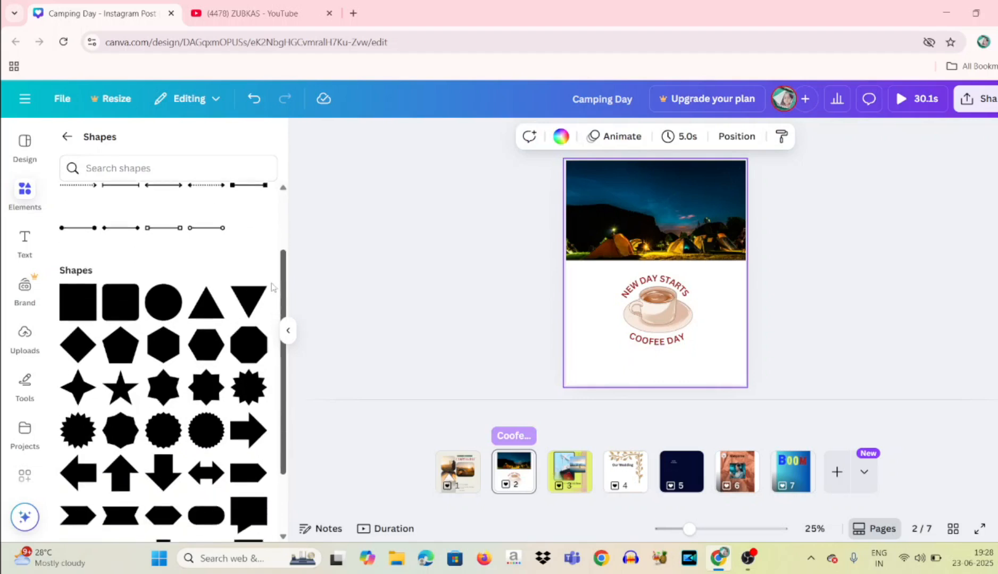
scroll(272, 211, up, 2)
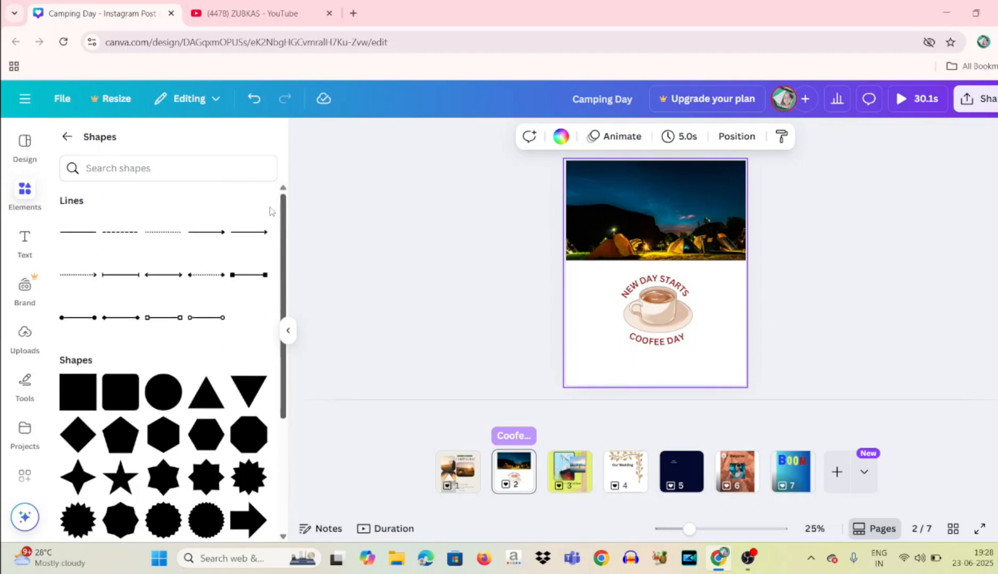
click(163, 232)
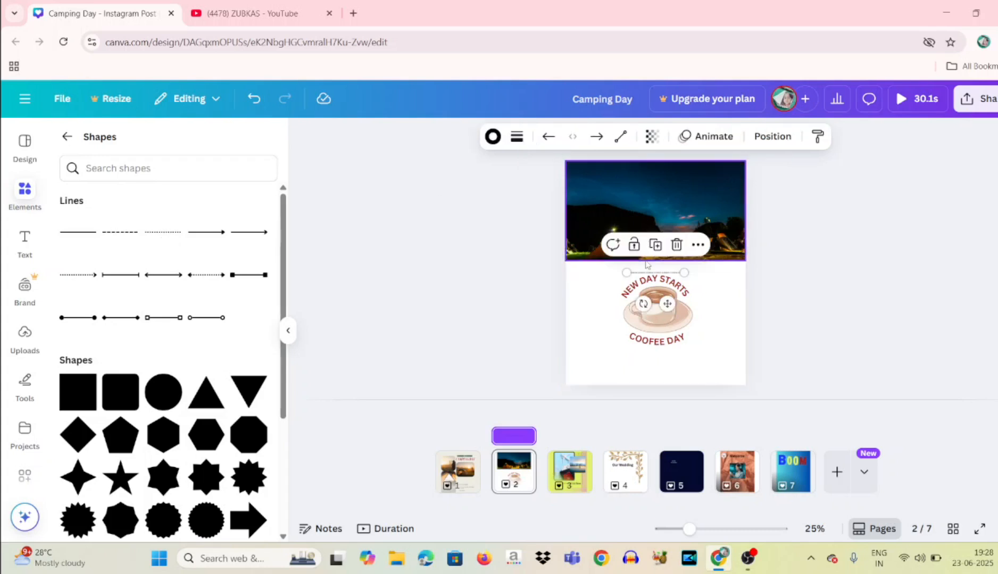
click(666, 303)
click(657, 275)
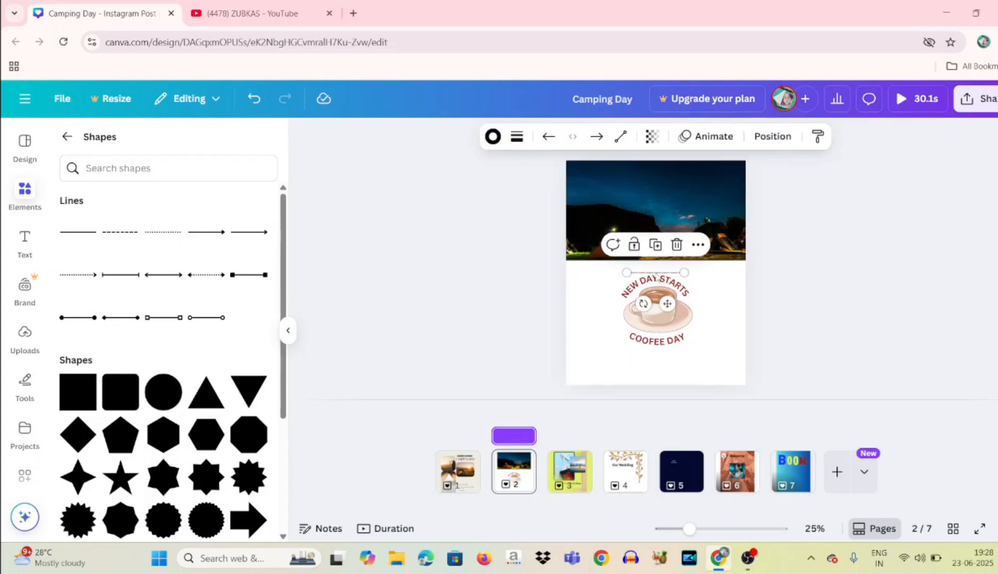
drag(666, 276, 661, 359)
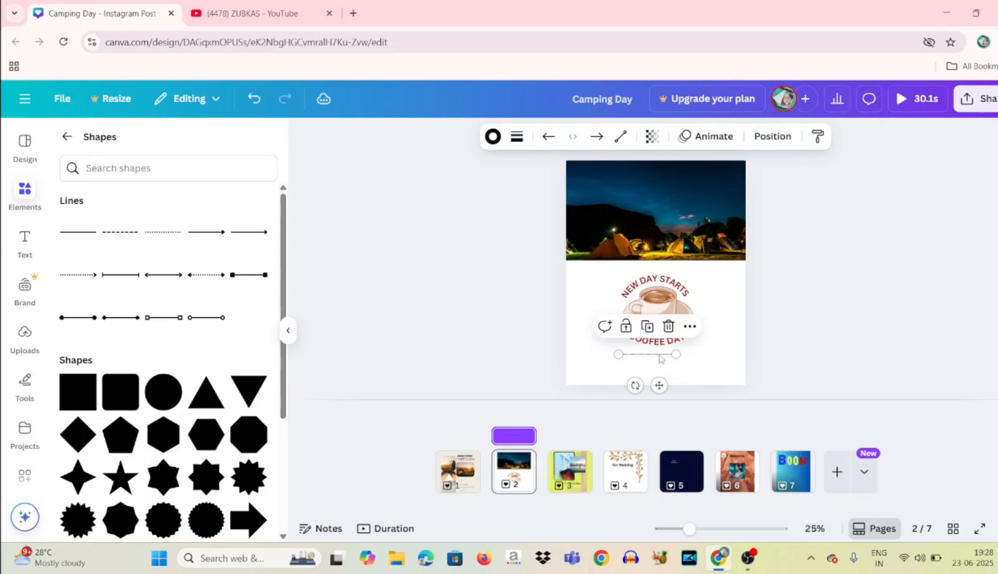
Step: Style the line below COOFEE DAY with short dashes, rounded end points and a stroke weight of 11
click(516, 137)
click(437, 256)
mouse_move(440, 256)
mouse_down()
mouse_move(488, 256)
mouse_move(452, 260)
mouse_up()
click(540, 178)
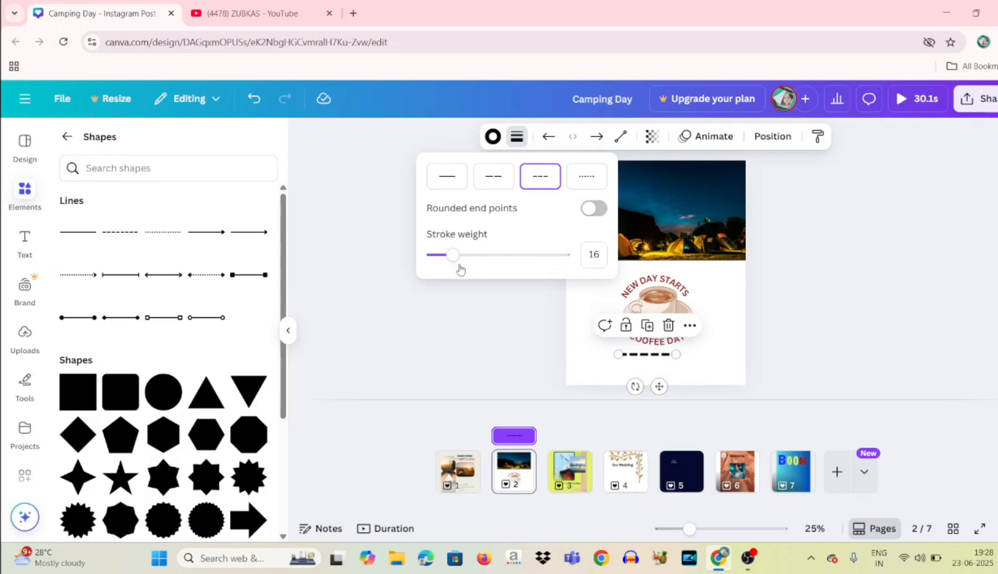
click(600, 212)
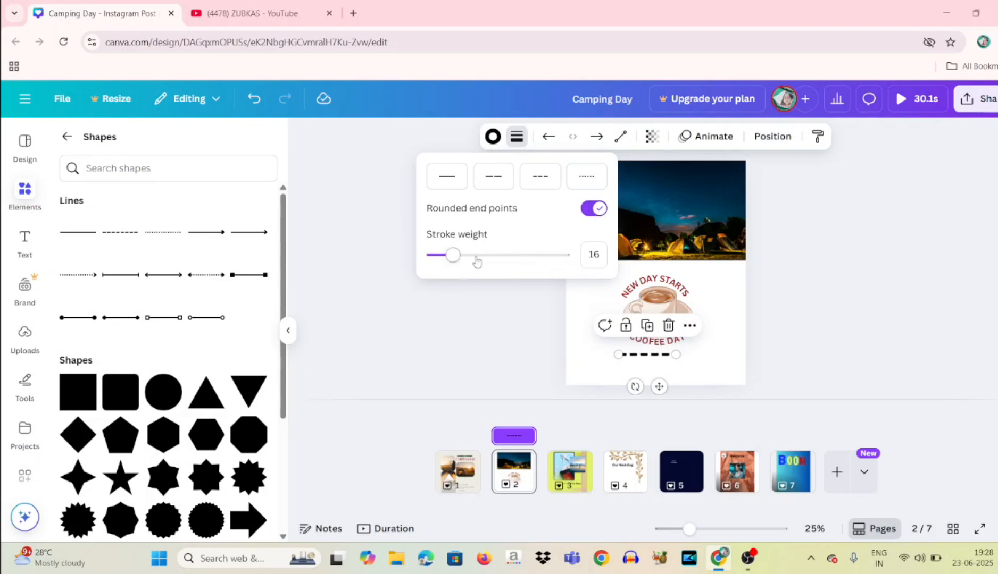
mouse_move(455, 258)
mouse_down()
mouse_move(471, 263)
mouse_move(445, 259)
mouse_up()
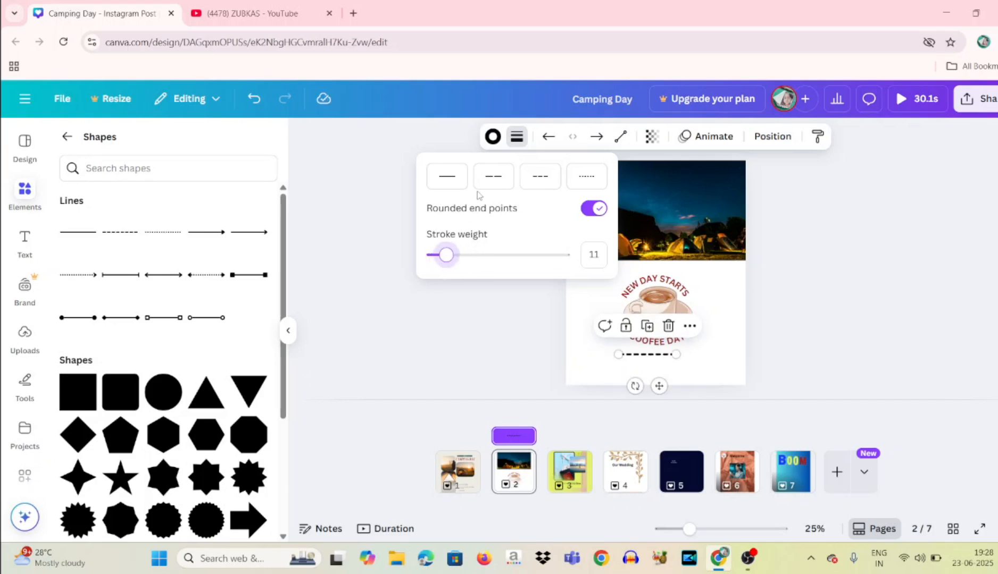
Step: Add a solid line above NEW DAY STARTS, make it dotted with a heavier stroke, and move it just beneath the photo
click(81, 243)
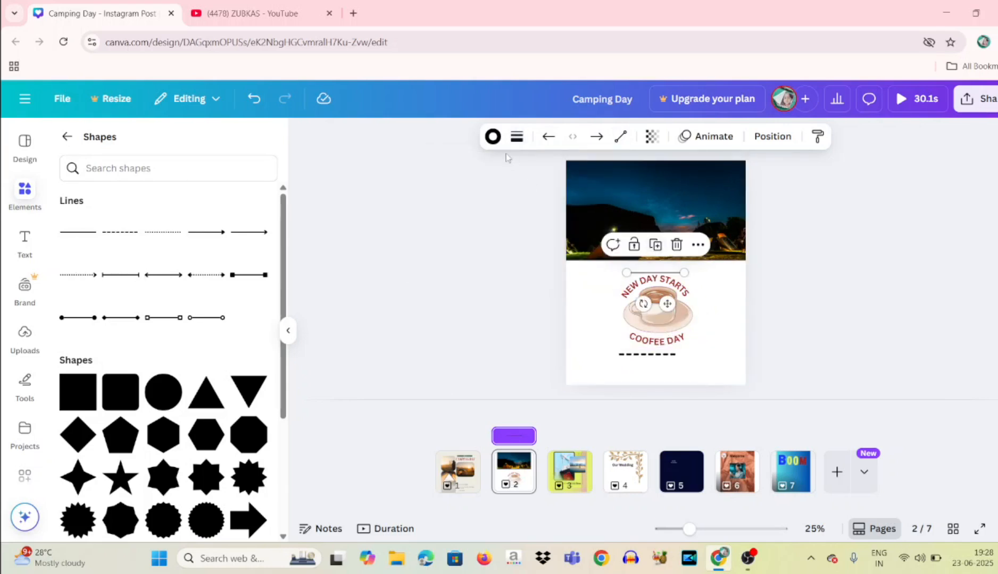
click(517, 136)
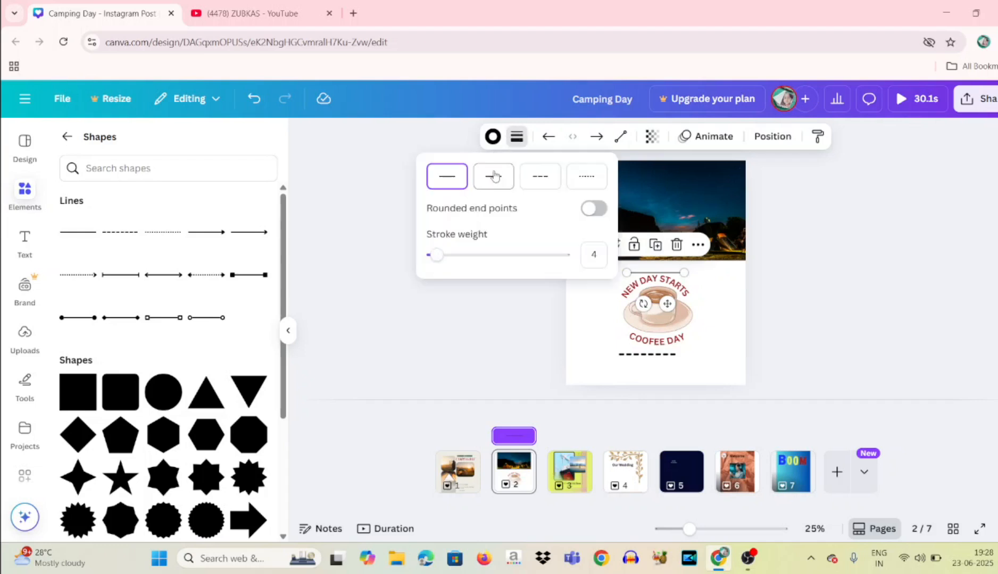
click(586, 176)
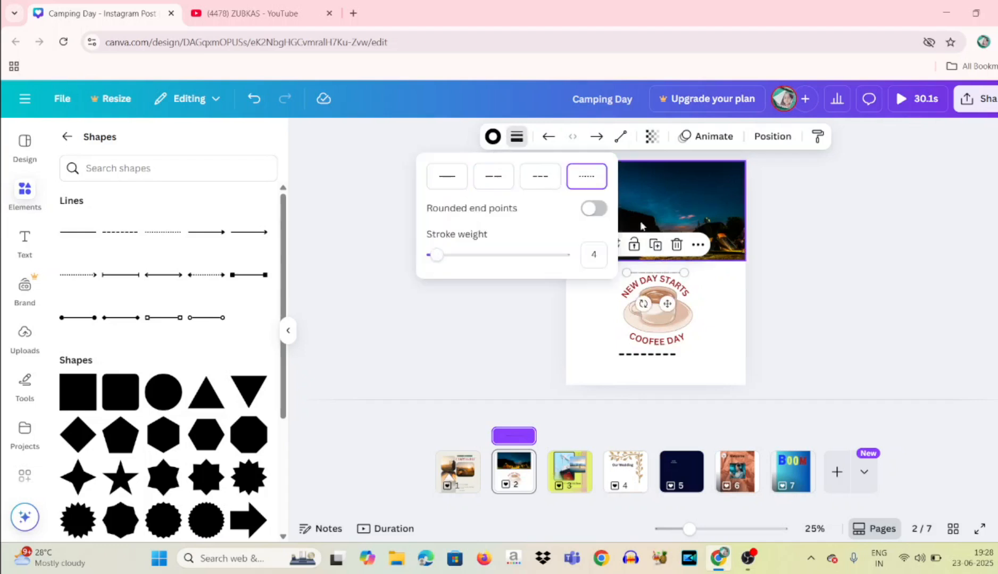
mouse_move(437, 255)
mouse_down()
mouse_move(492, 257)
mouse_move(453, 256)
mouse_up()
mouse_move(661, 272)
mouse_down()
mouse_move(707, 358)
mouse_move(607, 354)
mouse_move(657, 269)
mouse_up()
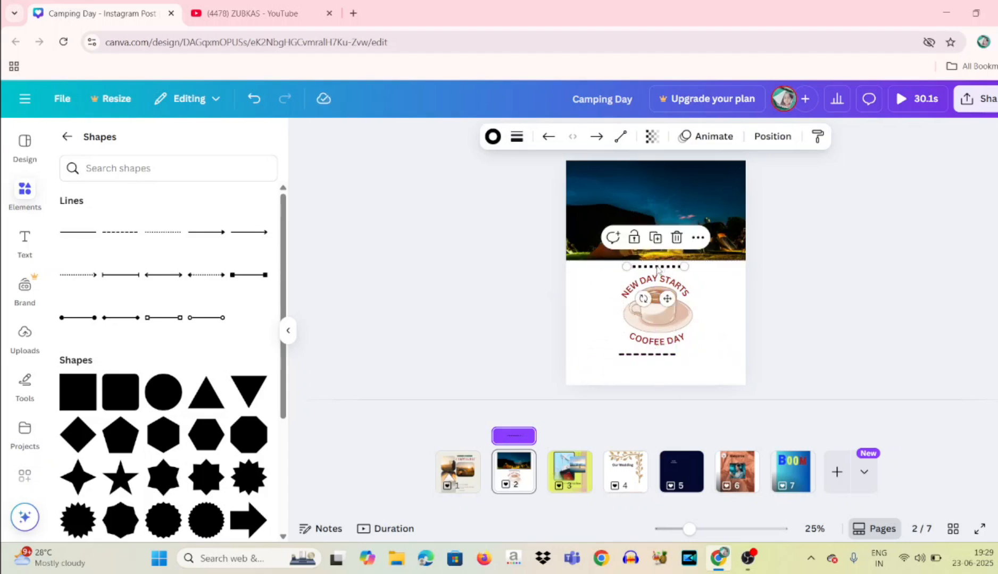
Step: Stretch the dotted line beneath the photo across nearly the full page width and color it pink
drag(625, 266, 584, 266)
drag(686, 267, 743, 267)
drag(584, 267, 573, 266)
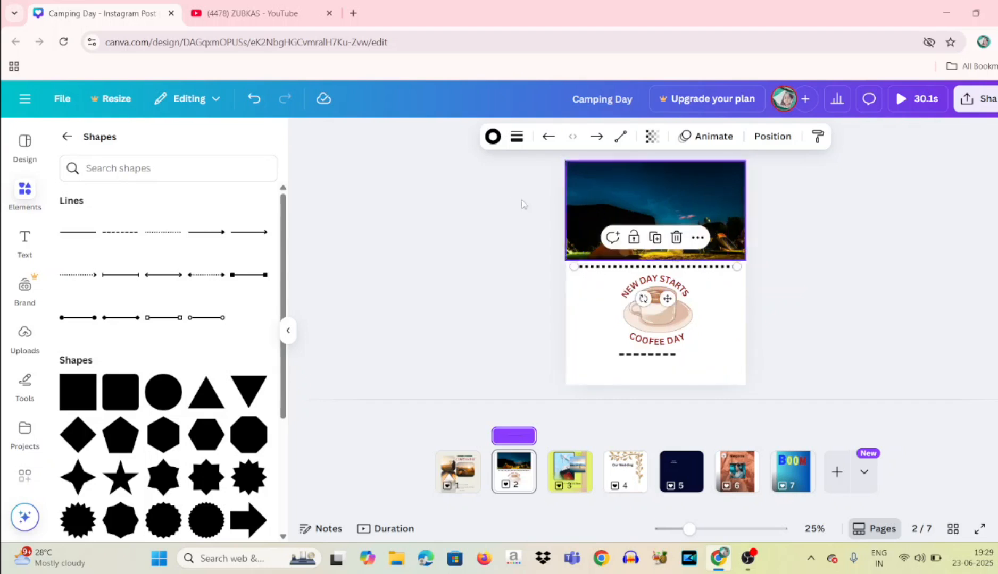
click(493, 137)
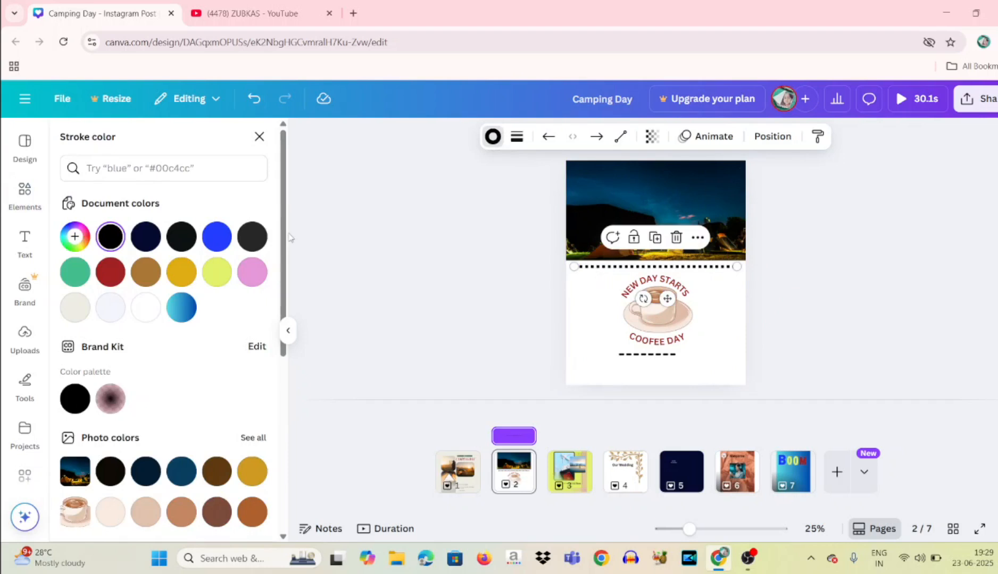
click(246, 272)
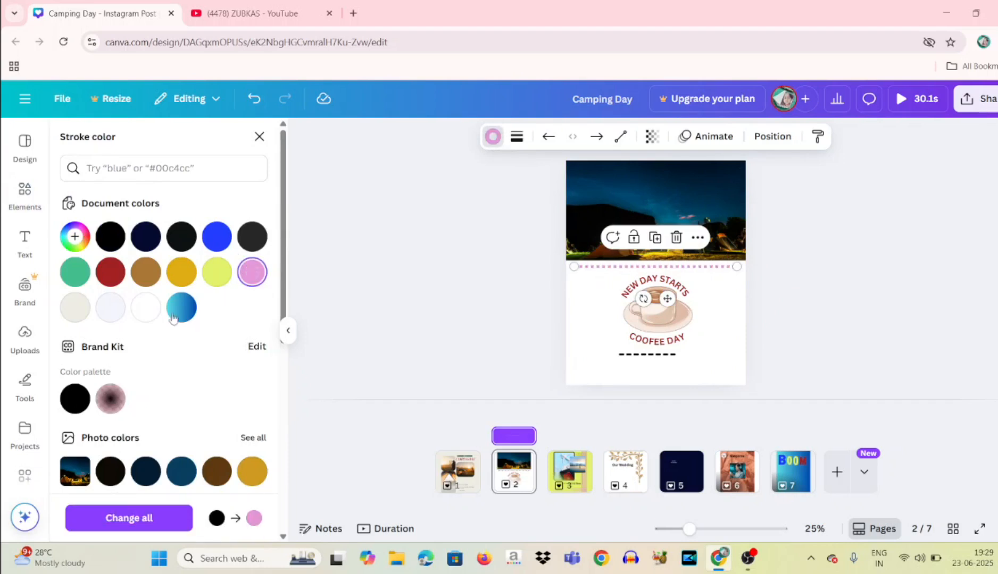
Step: Extend the dashed line below COOFEE DAY across nearly the full page width and color it dark navy after trying other swatches
click(633, 355)
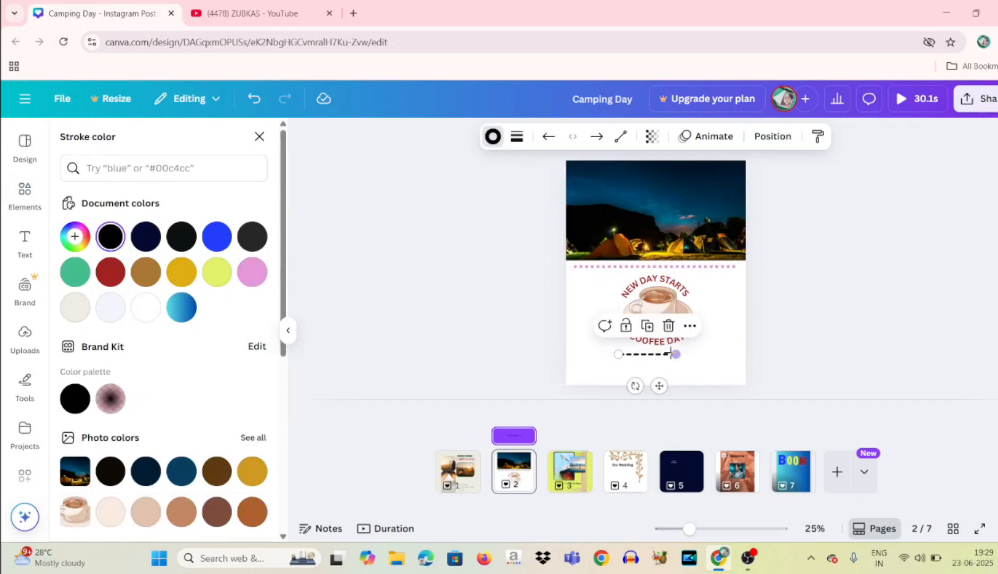
drag(671, 354, 736, 354)
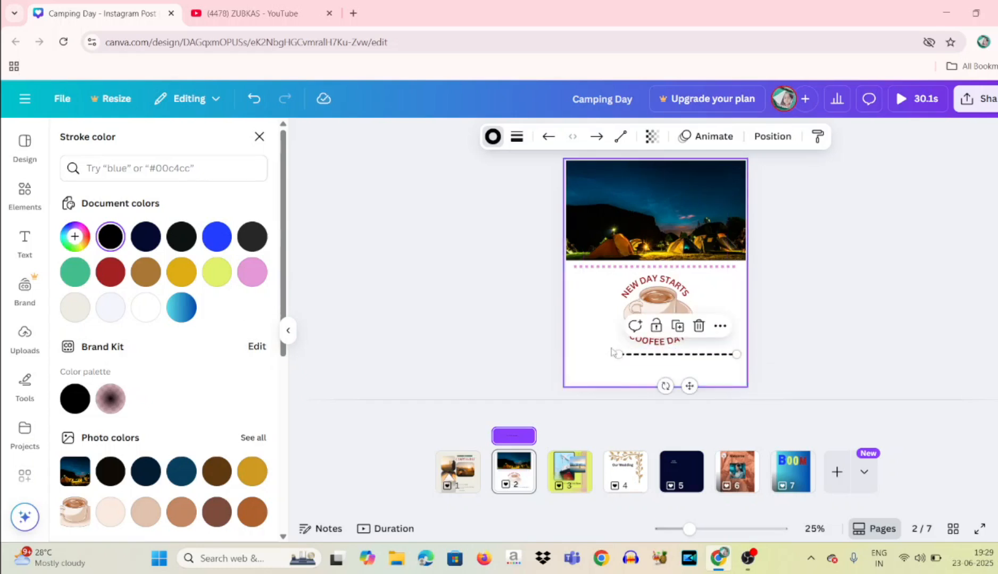
drag(601, 357, 583, 354)
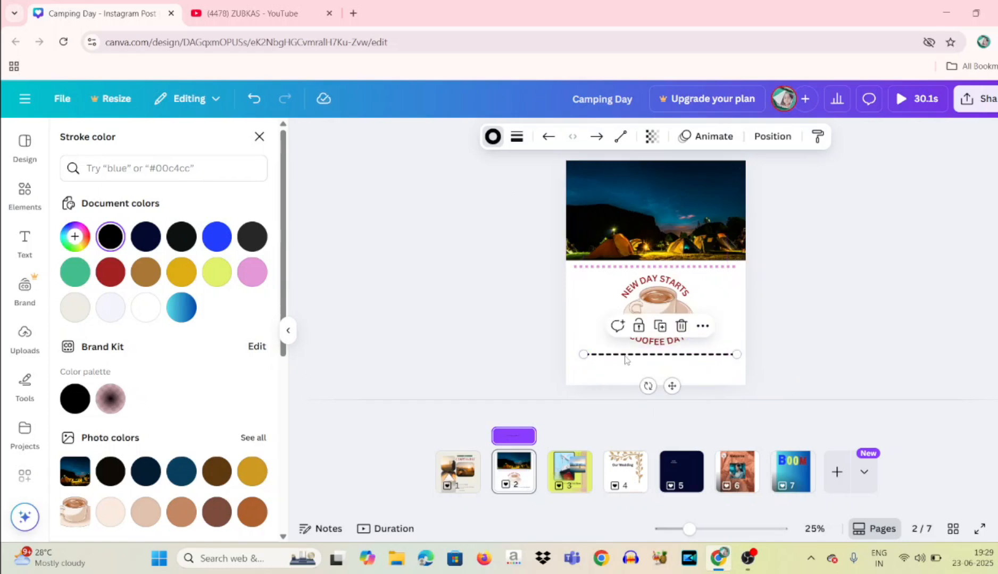
click(181, 307)
click(112, 309)
click(111, 272)
click(172, 243)
click(146, 237)
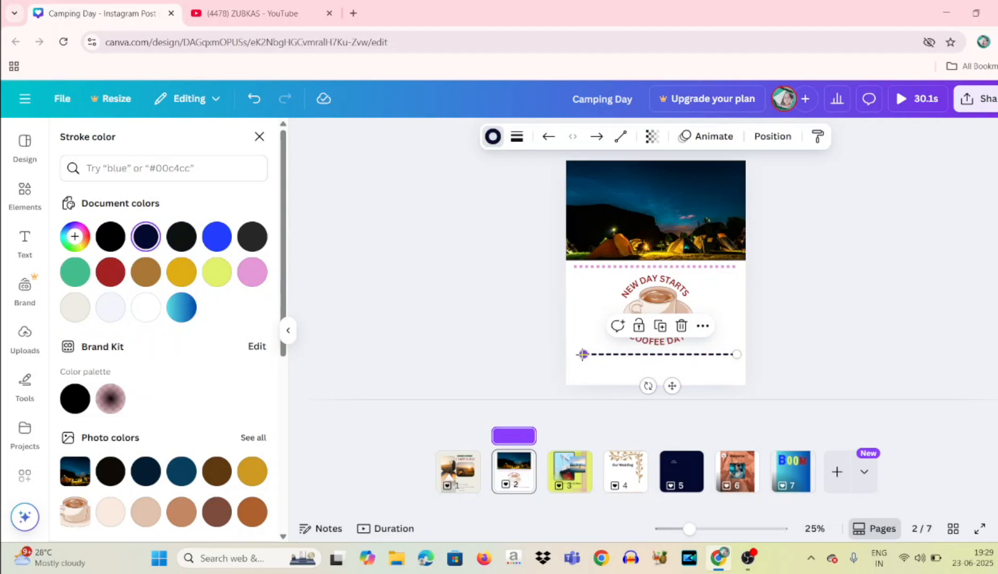
drag(578, 355, 570, 354)
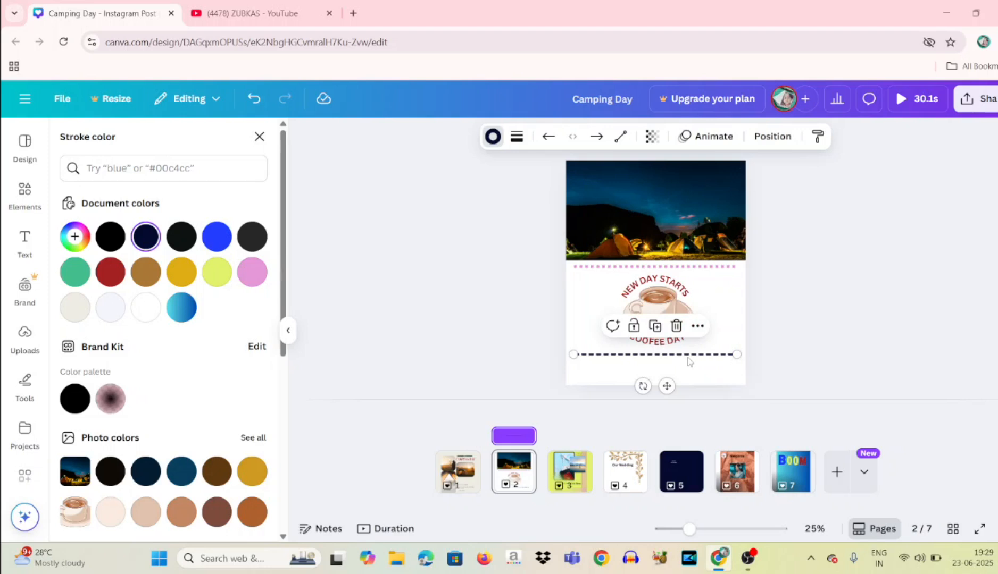
Step: Try the Elbowed and Curved line types on the dashed line and set it back to Straight
click(623, 140)
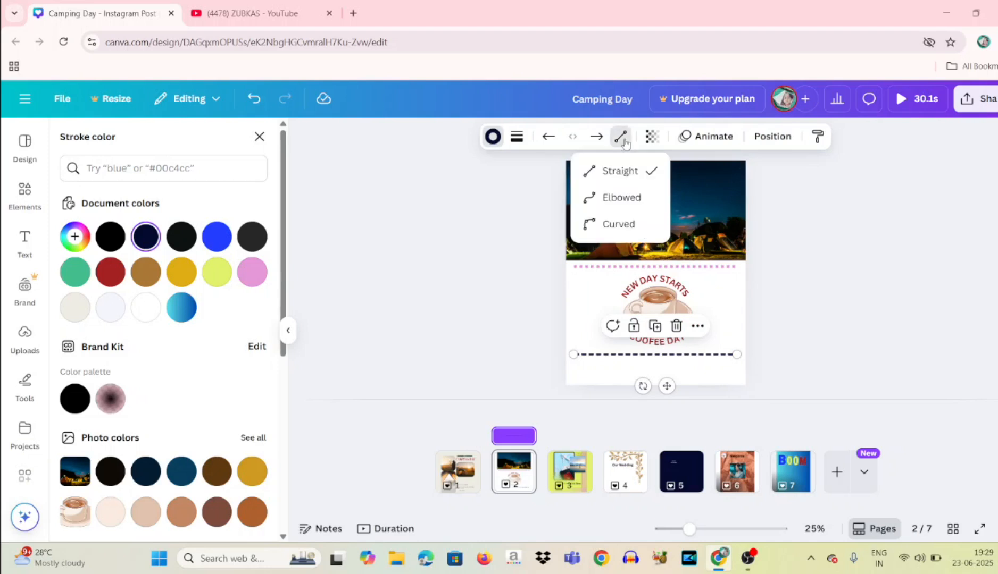
click(618, 224)
click(619, 198)
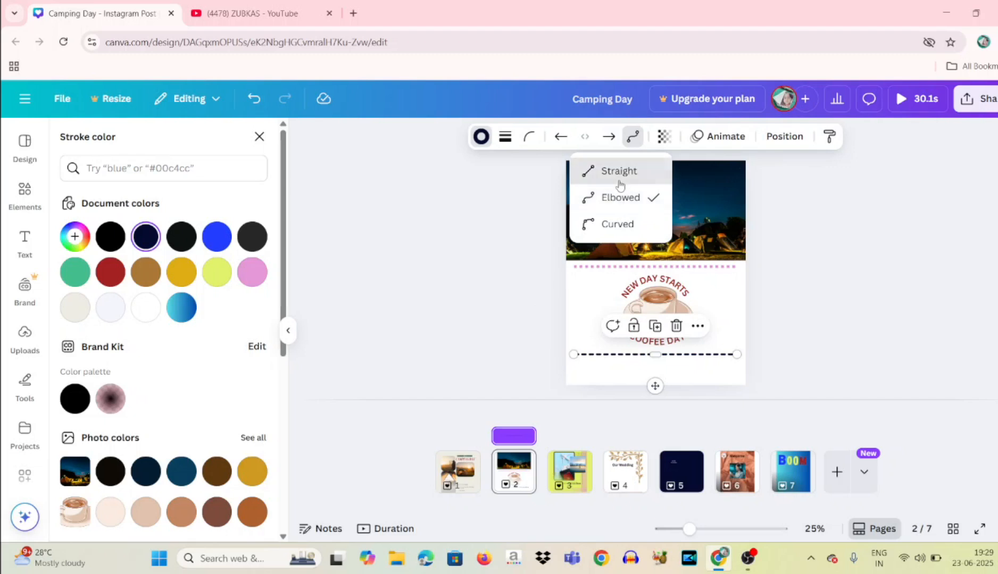
click(619, 183)
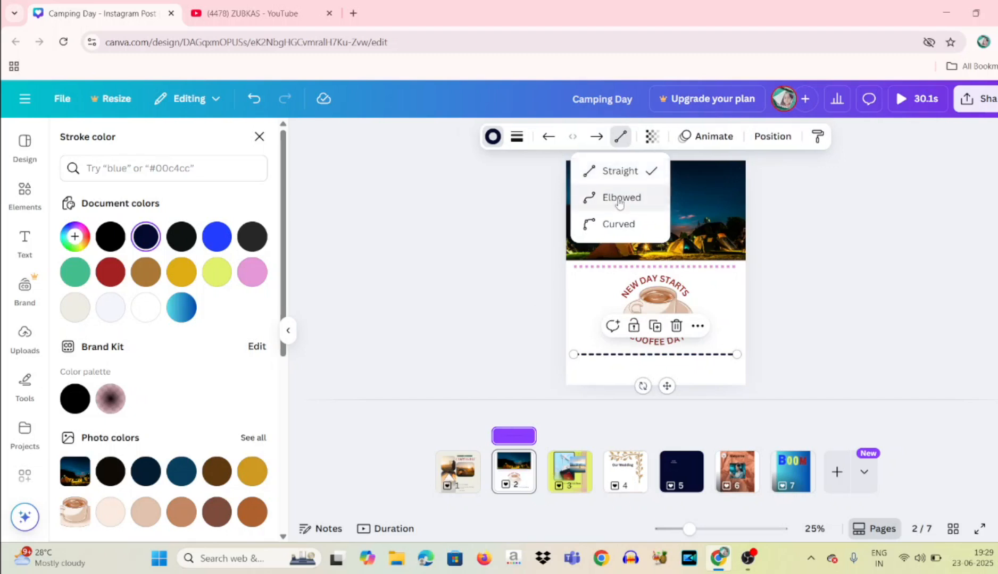
click(620, 200)
click(612, 226)
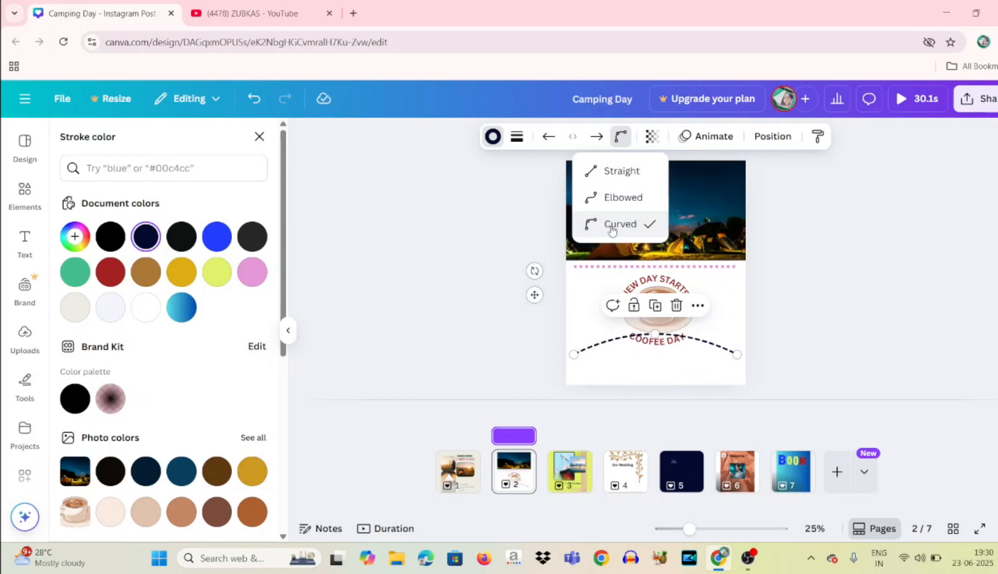
click(617, 167)
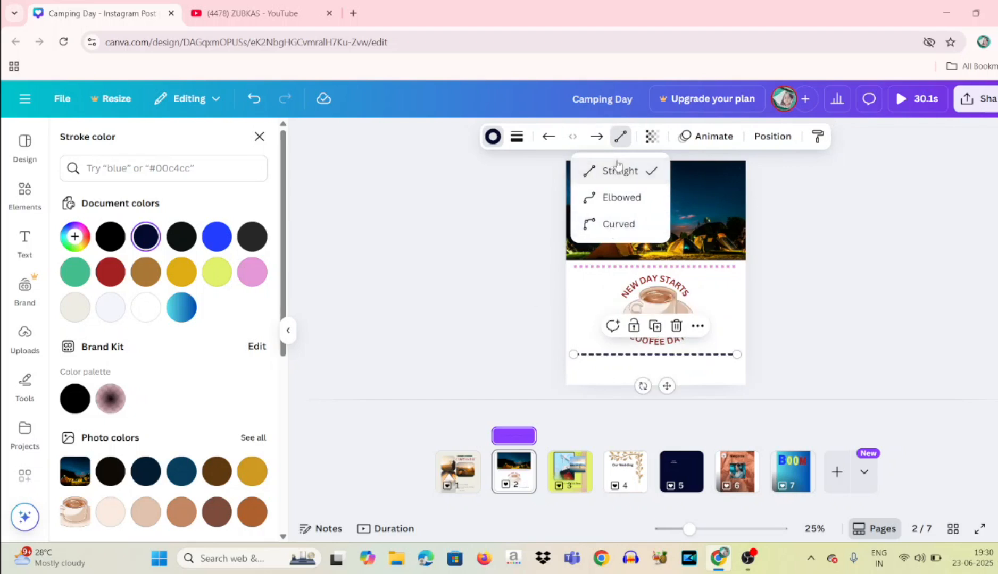
Step: Try the dashed line as a short diagonal and as an elbowed line ending beside the cup
drag(737, 355, 624, 327)
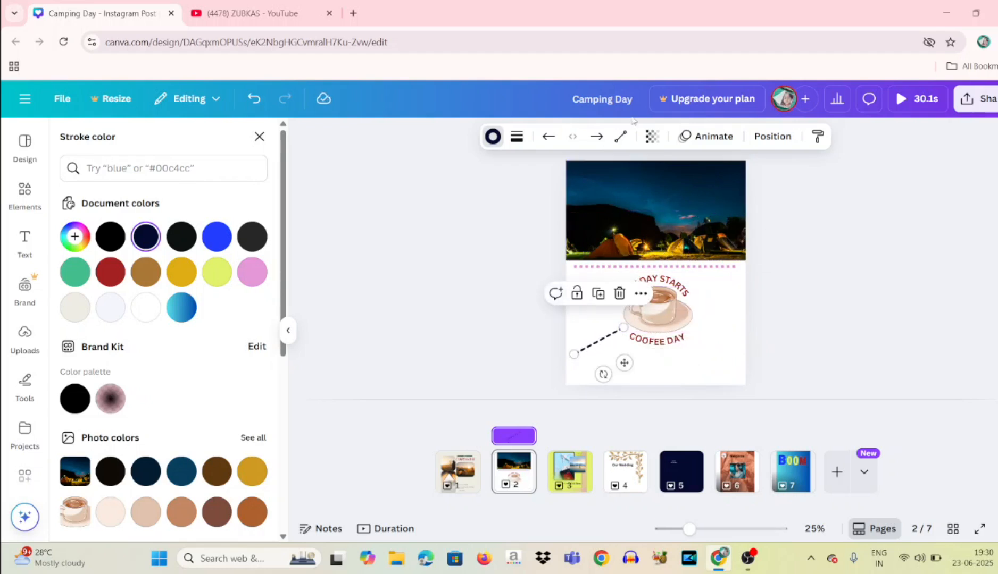
click(620, 136)
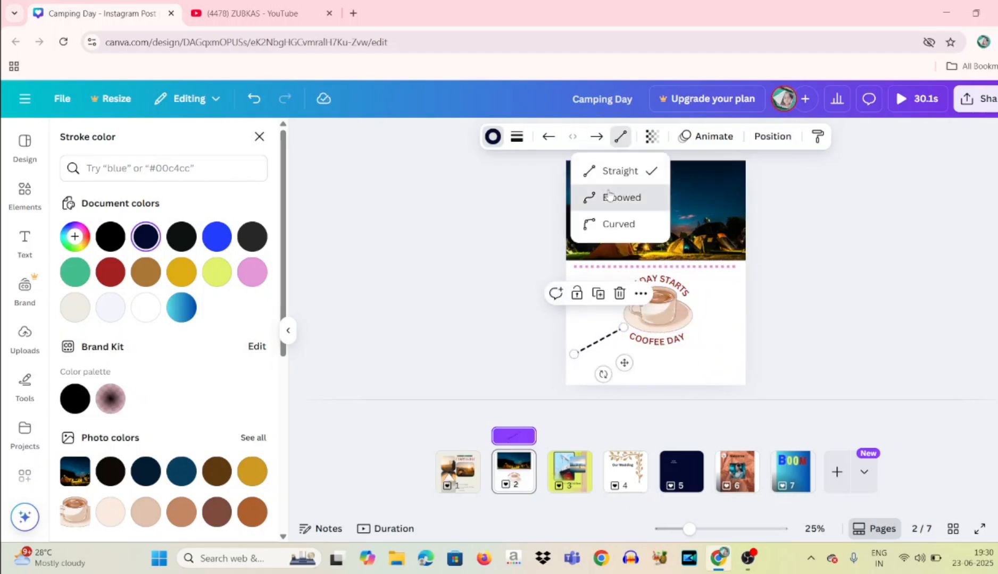
click(611, 196)
drag(622, 328, 713, 327)
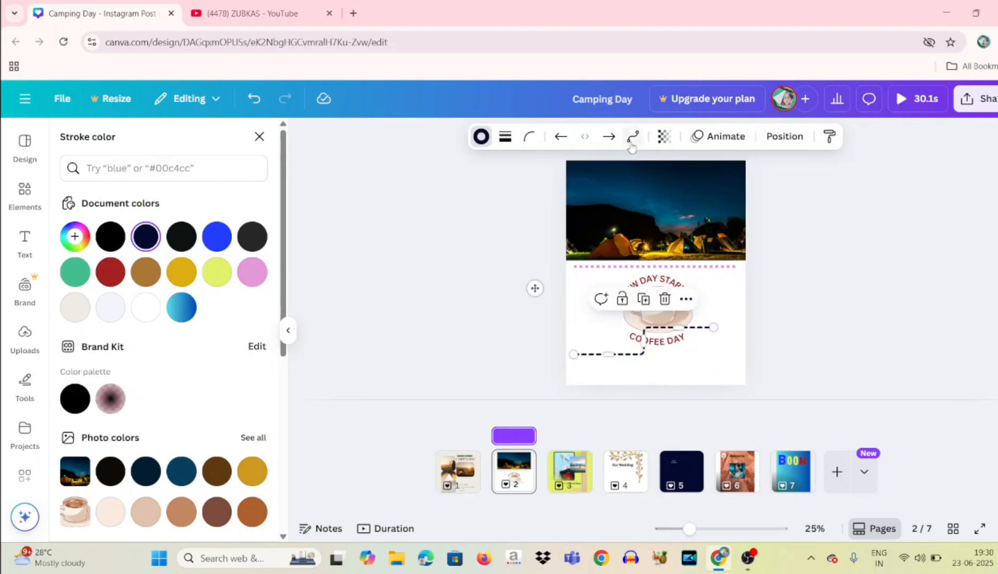
Step: Change the dashed line to Curved and reshape it into a downward arc around the cup's left side and beneath COOFEE DAY
click(632, 137)
click(616, 225)
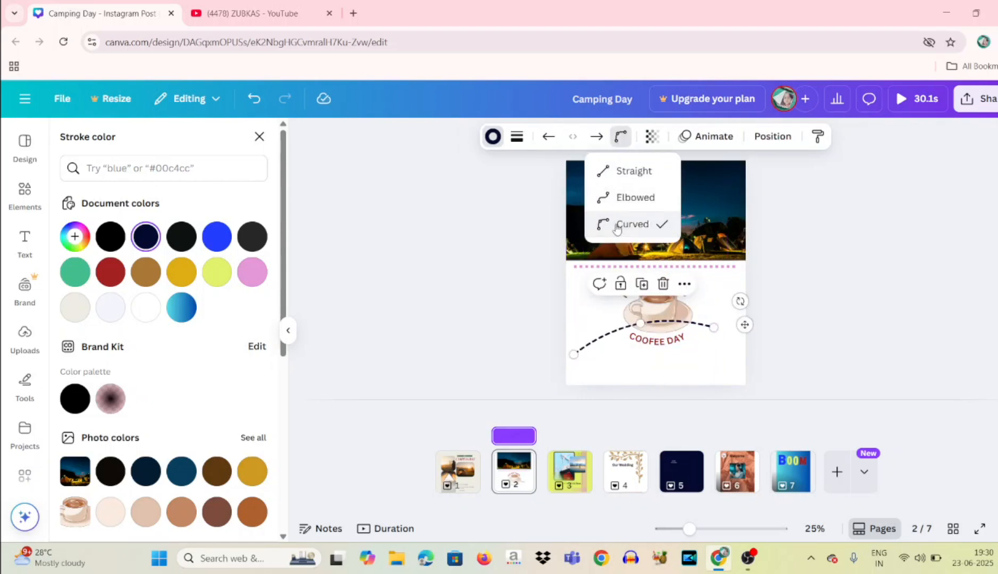
drag(713, 327, 706, 367)
drag(642, 342, 649, 307)
mouse_move(589, 349)
mouse_down()
mouse_move(606, 353)
mouse_move(596, 328)
mouse_move(596, 375)
mouse_move(598, 367)
mouse_up()
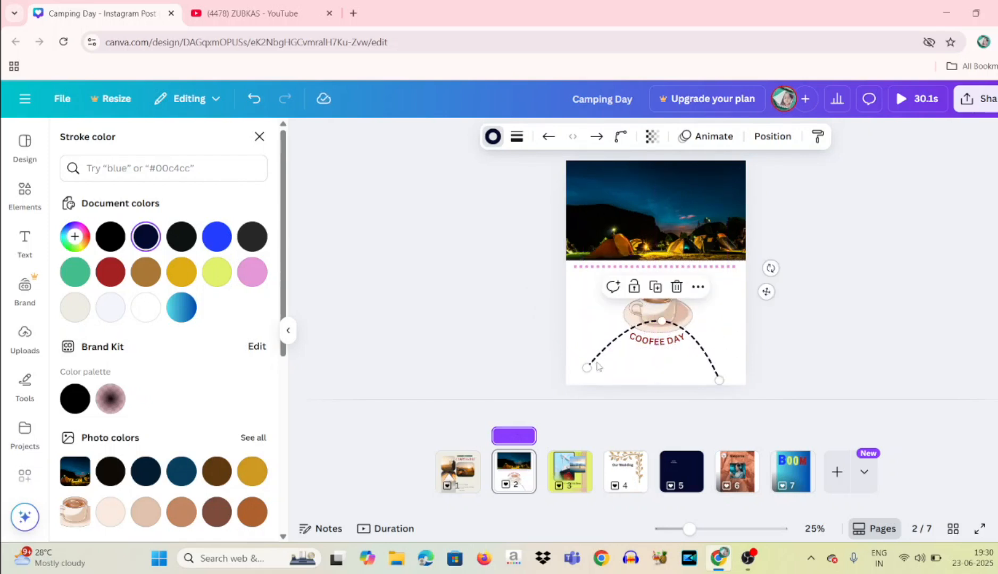
drag(661, 321, 651, 371)
drag(587, 367, 584, 310)
drag(716, 375, 728, 338)
drag(655, 321, 639, 365)
drag(584, 308, 591, 286)
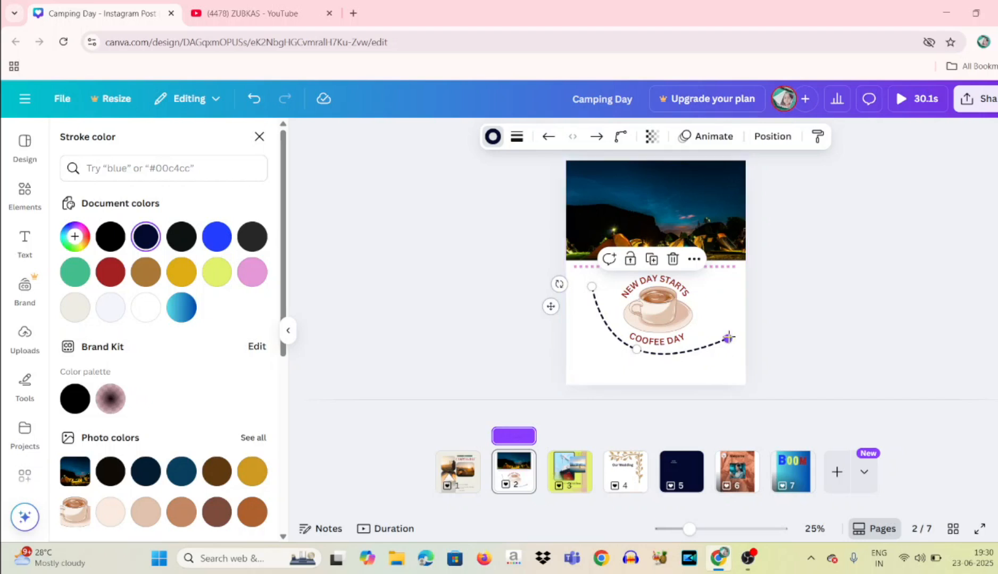
drag(727, 337, 727, 333)
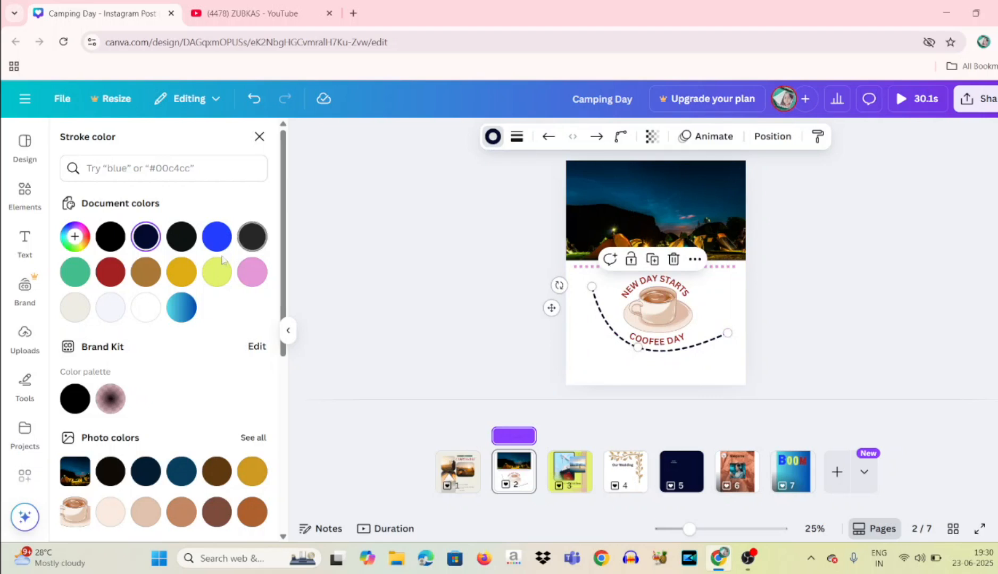
Step: Color the curved dashed line brown after trying other swatches, and make it partly transparent
click(182, 308)
click(253, 274)
click(262, 246)
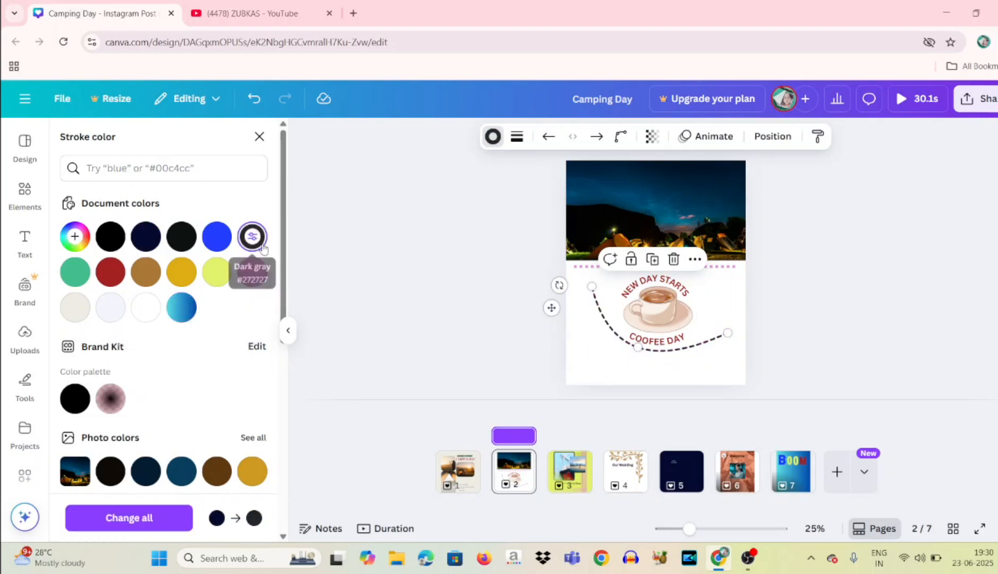
click(146, 272)
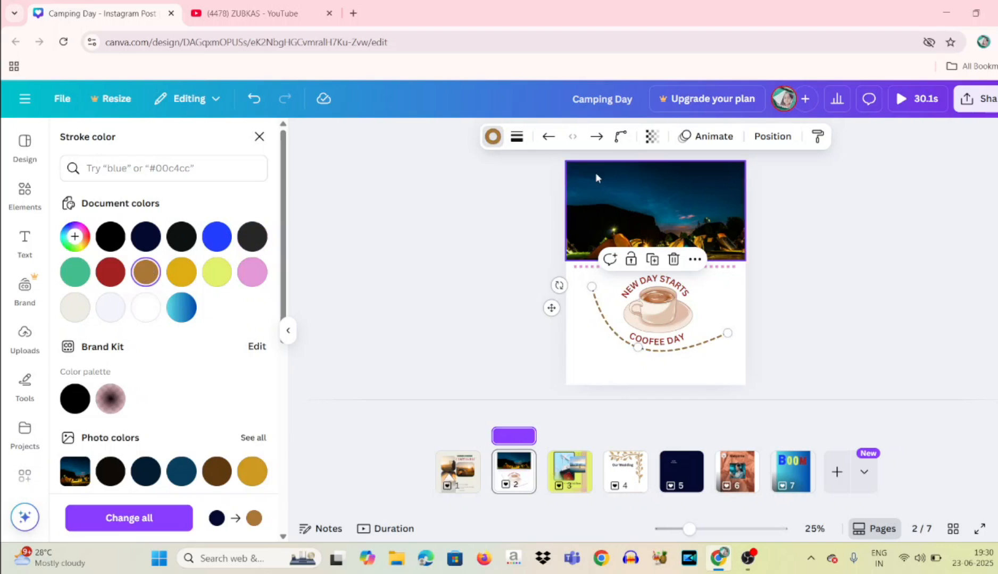
click(651, 138)
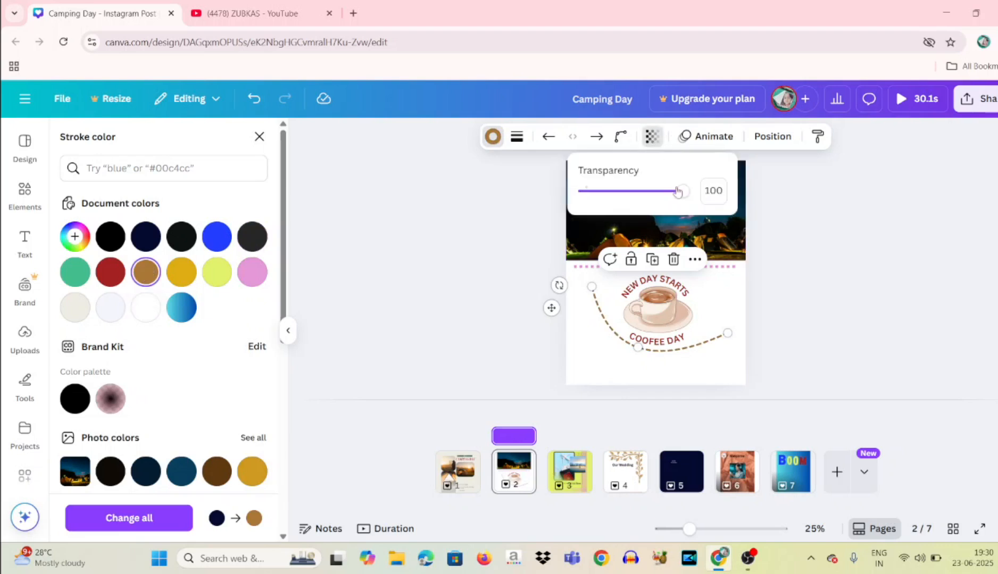
drag(684, 191, 649, 205)
Step: Give the curved line long dashes and a stroke weight of 21
click(517, 136)
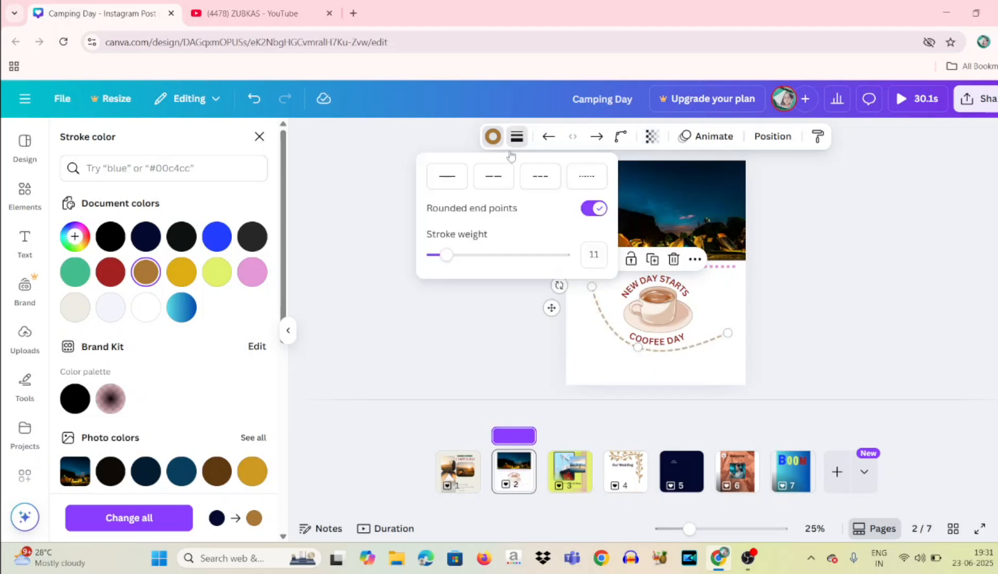
click(494, 177)
drag(446, 255, 459, 258)
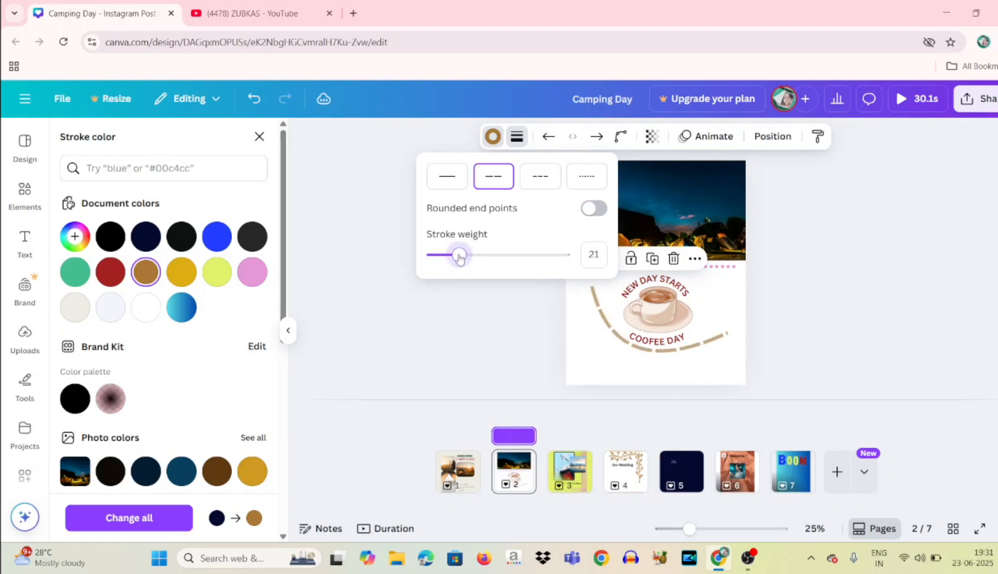
click(654, 364)
Step: Try dark navy as the page background color and undo it
click(654, 364)
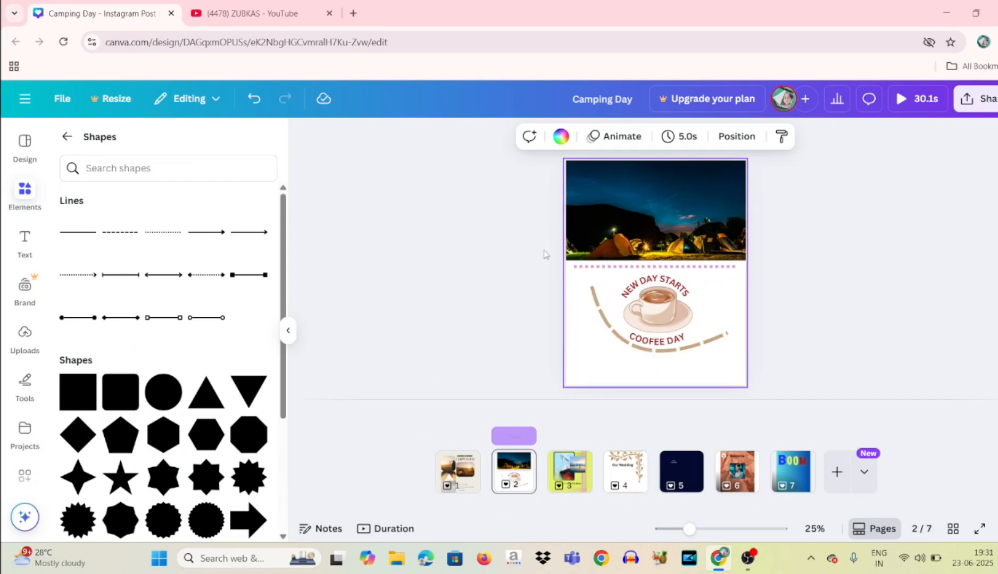
click(560, 136)
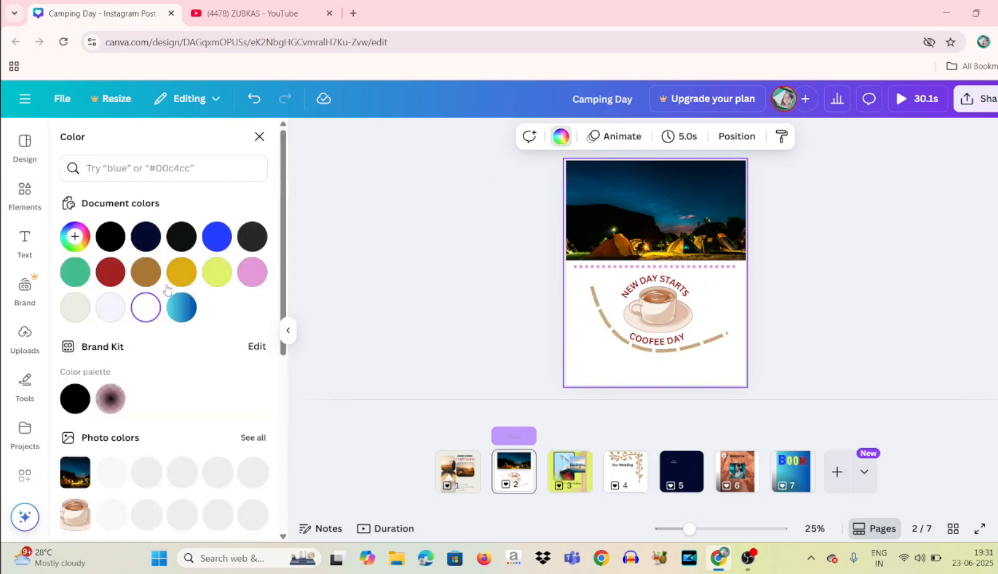
click(147, 238)
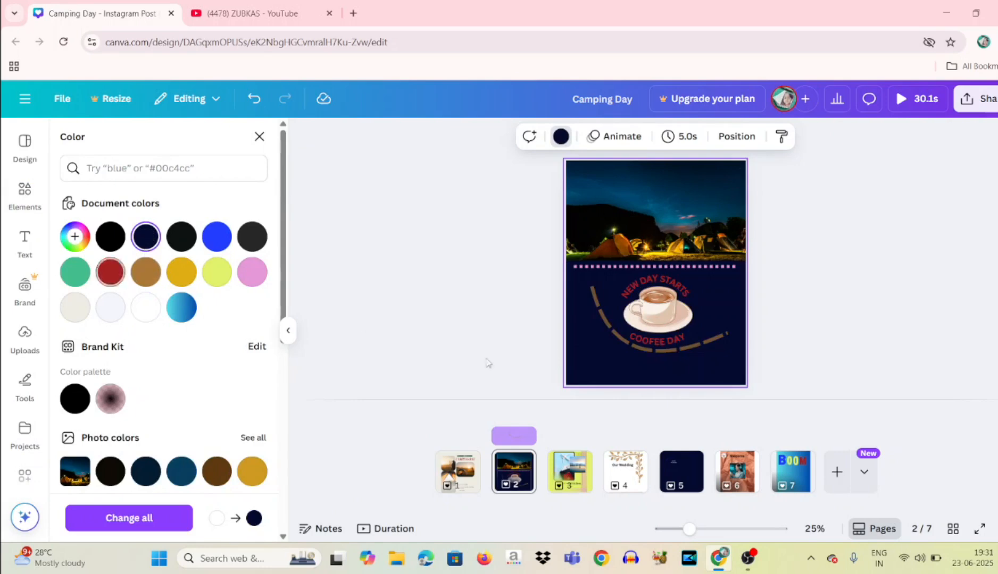
key(ctrl+z)
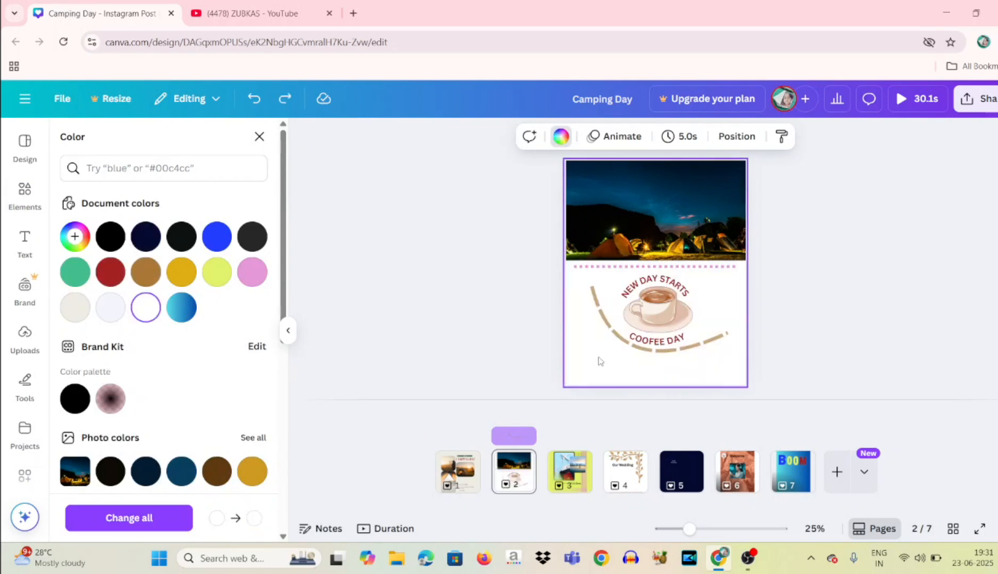
Step: Recolor the curved dashed line with the blue linear gradient (#5de0e6 to #004aad) after trying pink #e598d8
click(631, 345)
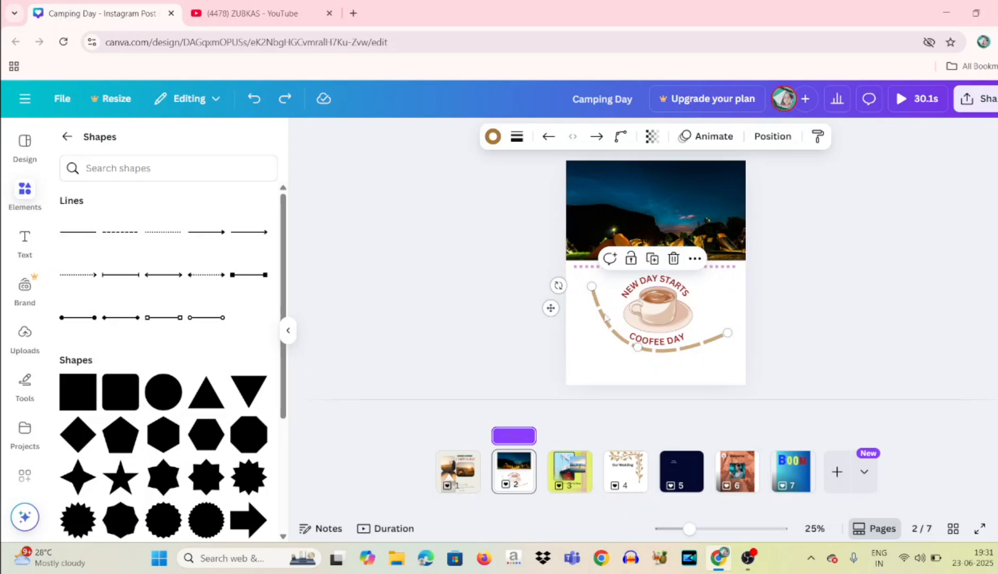
click(493, 136)
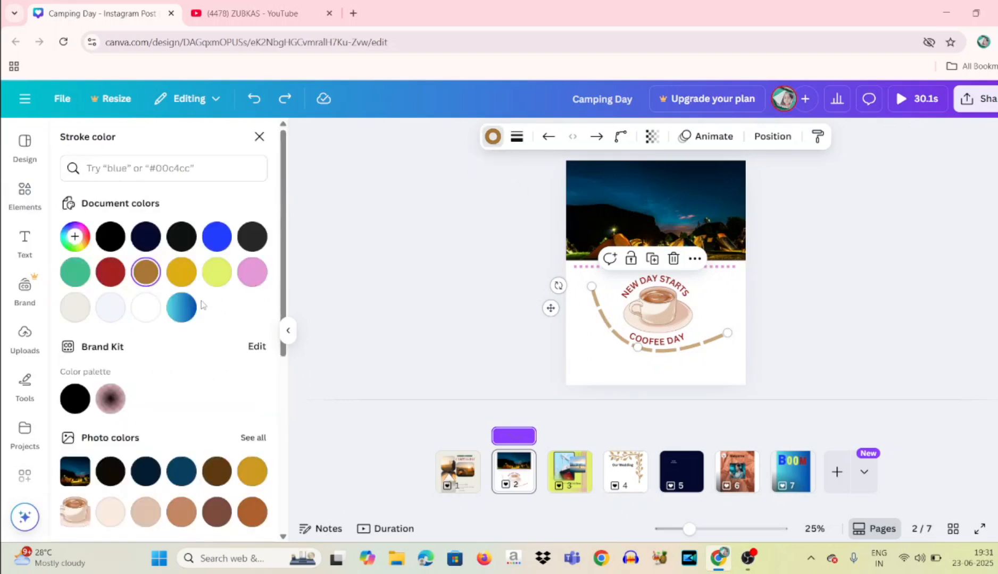
click(252, 272)
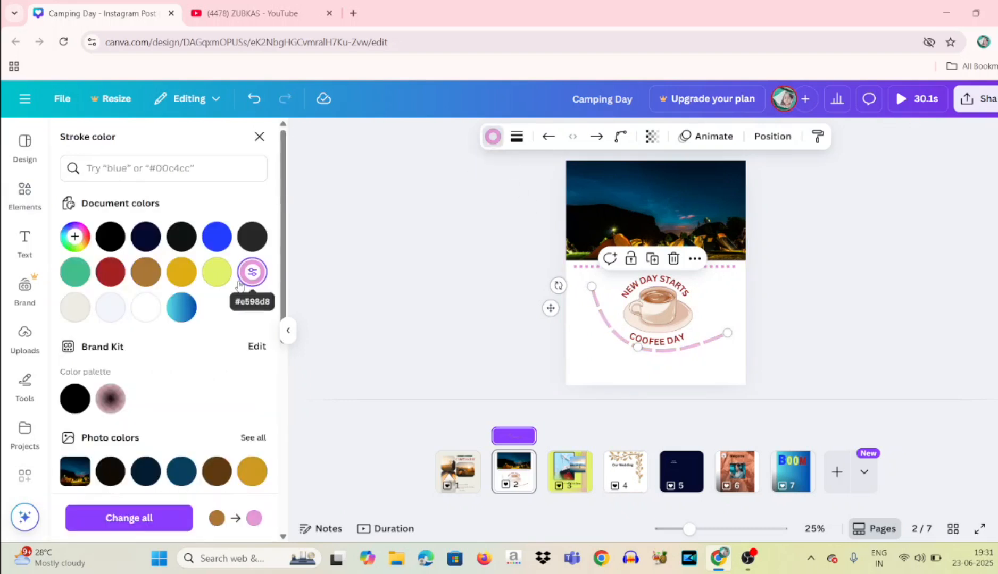
click(181, 308)
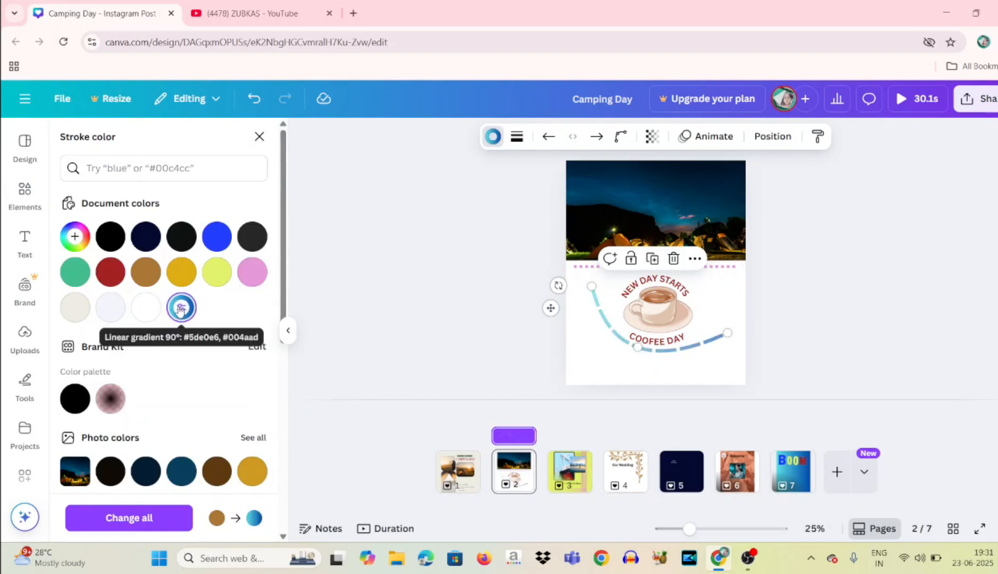
click(588, 366)
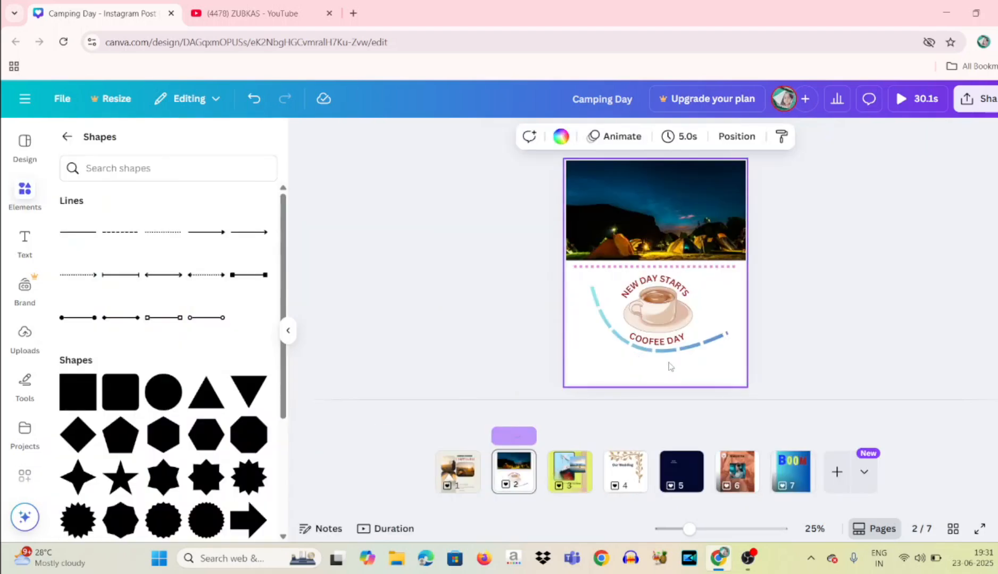
Step: Move the NEW DAY STARTS text onto the photo, nudge the coffee cup, and place the text back above the cup
drag(658, 290, 716, 257)
mouse_move(658, 308)
mouse_down()
mouse_move(701, 308)
mouse_move(661, 307)
mouse_up()
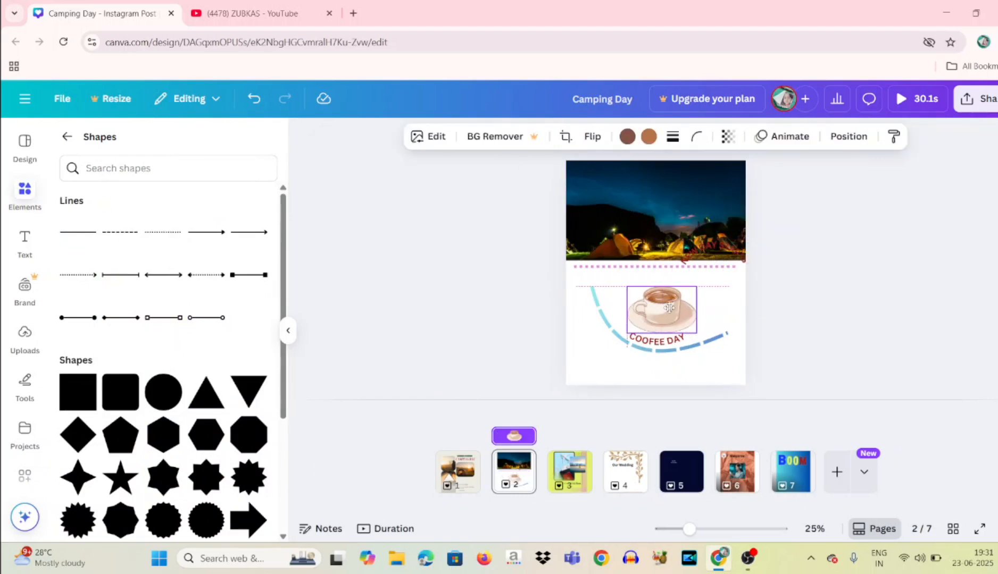
click(720, 252)
drag(720, 252, 664, 284)
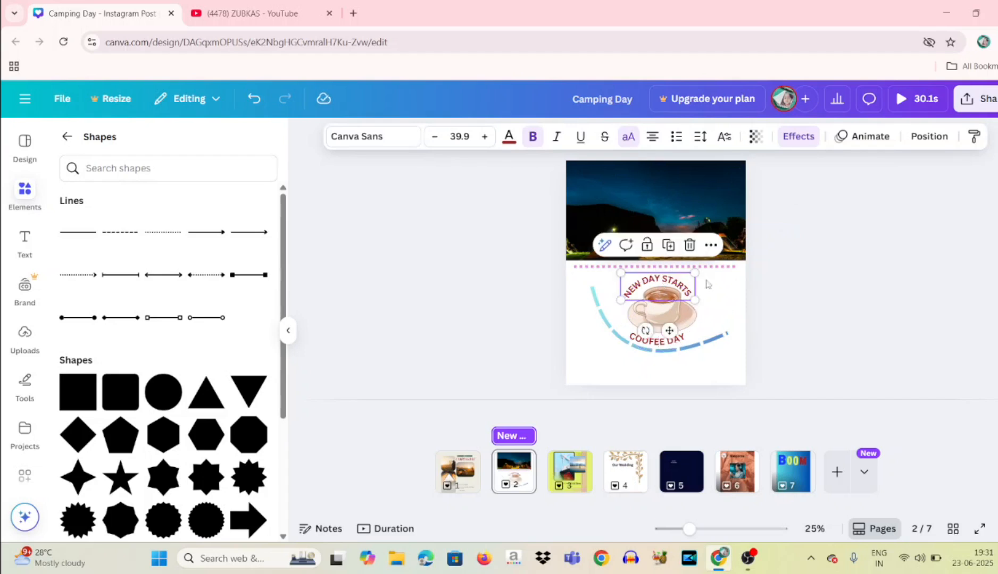
click(713, 324)
Step: Move the curved dashed line down to the lower edge of the page, clear of the COOFEE DAY text
click(677, 351)
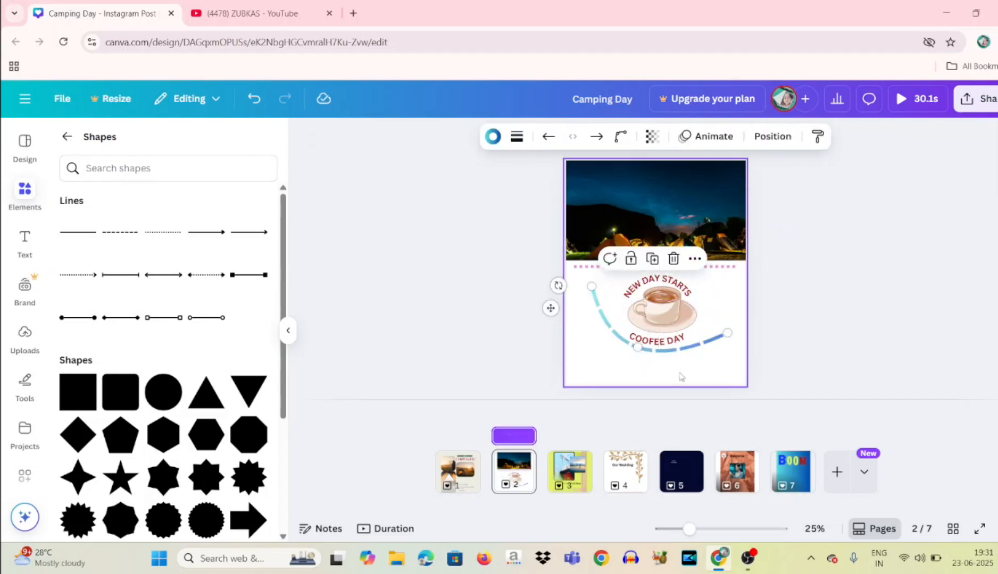
drag(613, 327, 608, 367)
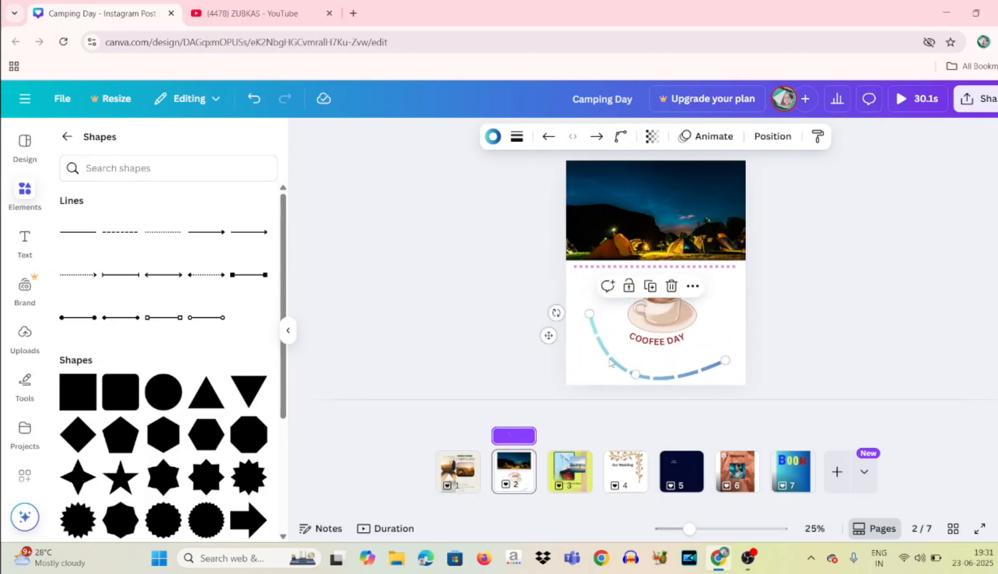
click(715, 342)
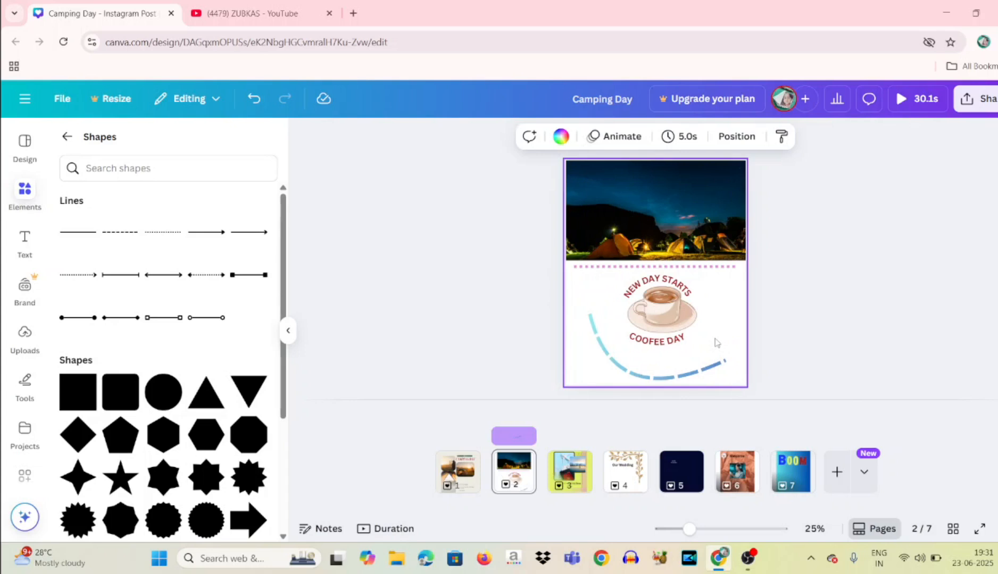
Step: Group the NEW DAY STARTS text, the coffee cup and the COOFEE DAY text
click(670, 347)
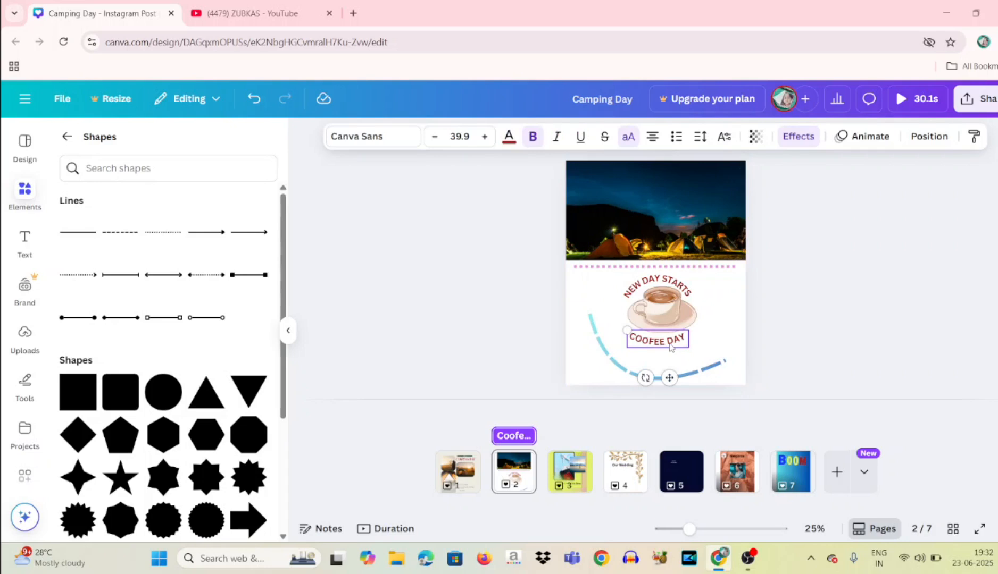
shift+click(673, 318)
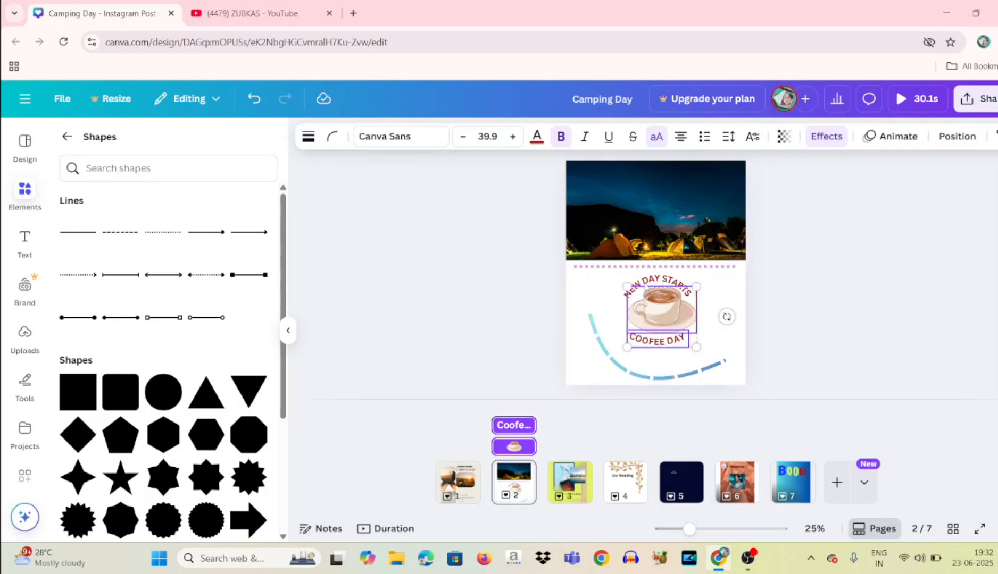
click(677, 292)
shift+click(660, 314)
shift+click(659, 336)
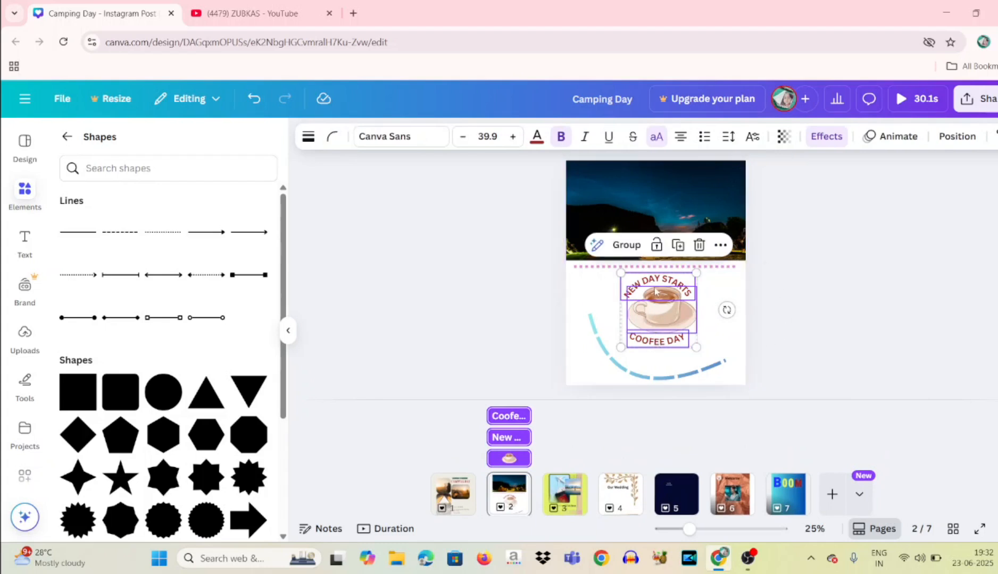
click(626, 245)
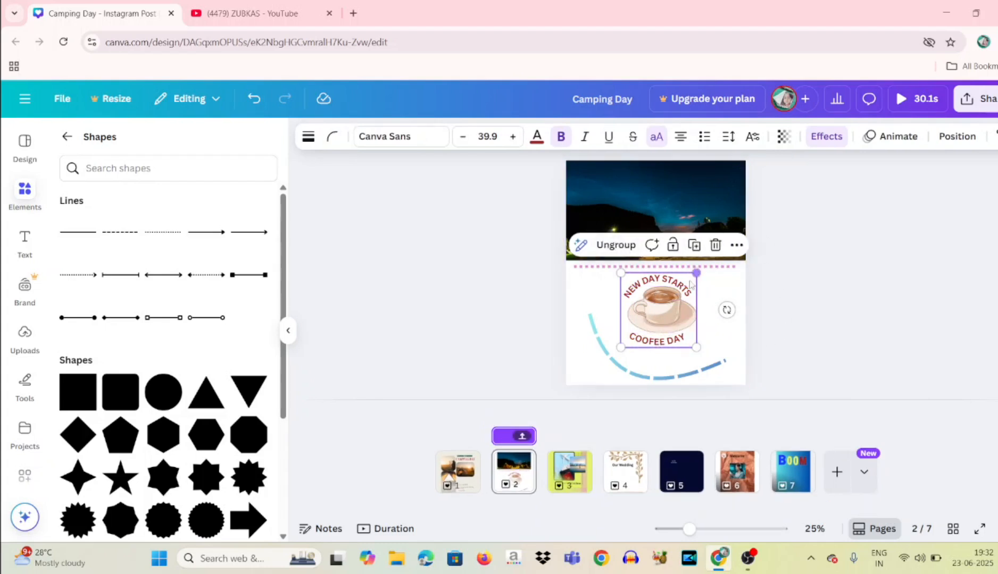
Step: Move the coffee badge group and shrink it proportionally to a small badge between the dotted and curved lines
mouse_move(680, 300)
mouse_down()
mouse_move(716, 191)
mouse_move(641, 240)
mouse_move(734, 247)
mouse_move(653, 240)
mouse_move(677, 293)
mouse_move(663, 327)
mouse_move(664, 312)
mouse_up()
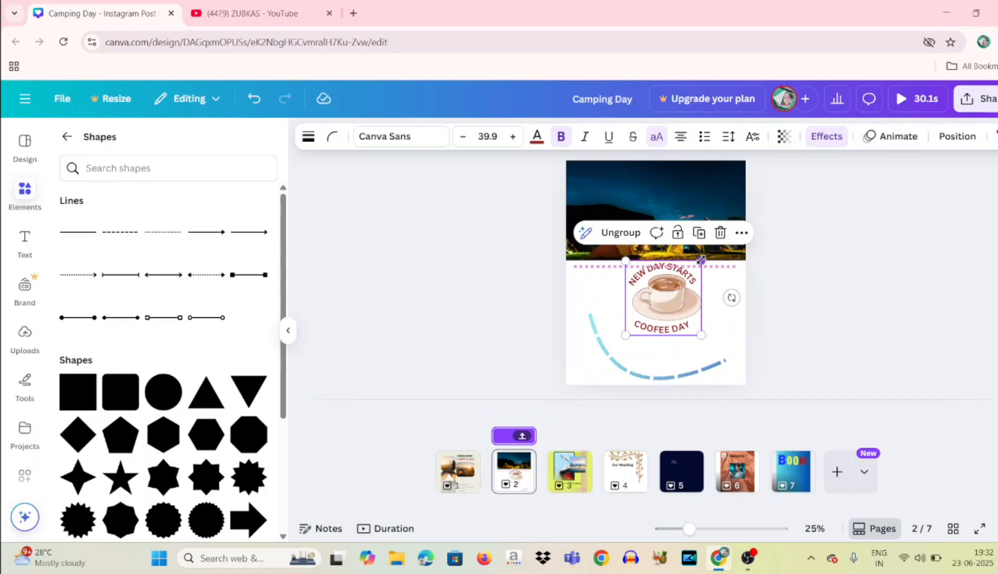
drag(692, 272, 671, 296)
click(654, 317)
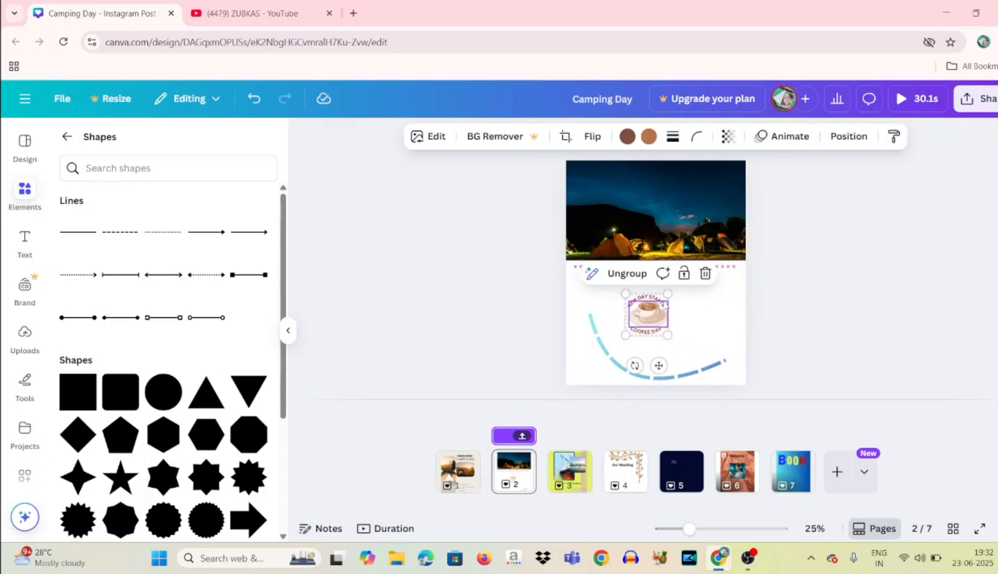
click(692, 318)
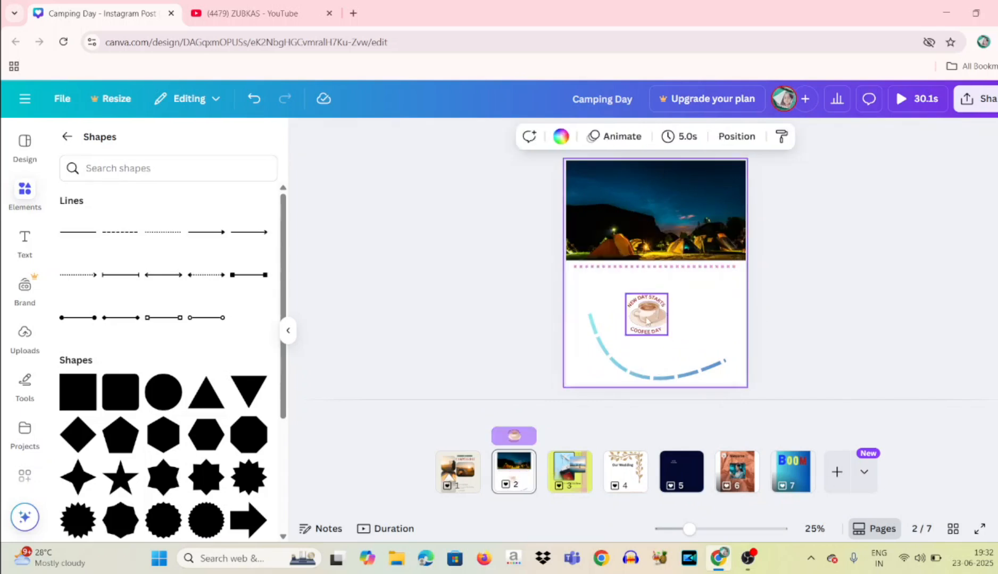
Step: Try placing the coffee badge group at a smaller size in the photo's upper-right corner, and undo the move
click(662, 308)
drag(667, 295, 723, 194)
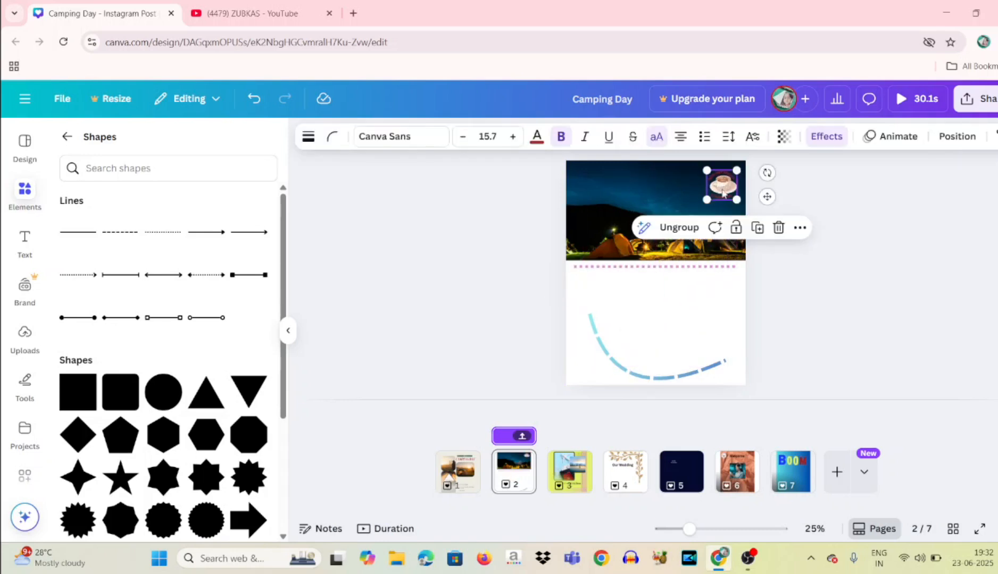
key(ctrl+z)
Step: Enlarge the coffee badge group and place it centrally between the pink dotted line and the curved dashed line
drag(665, 318, 672, 317)
click(641, 224)
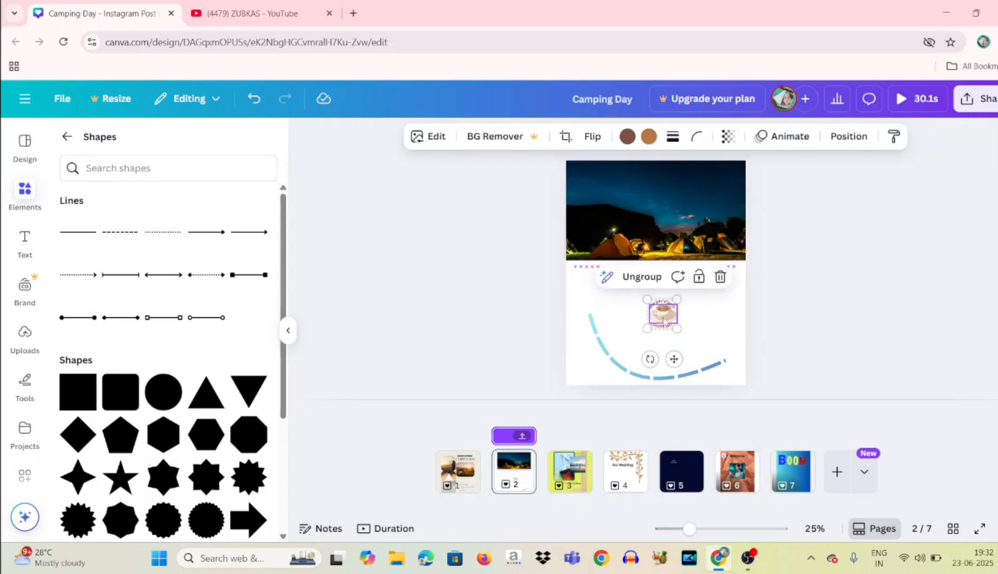
click(649, 189)
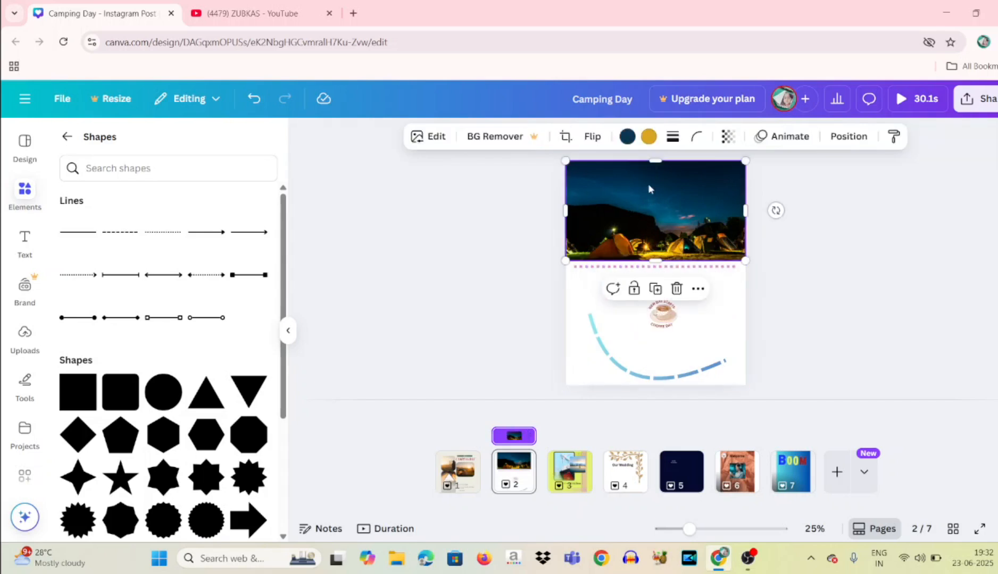
click(613, 266)
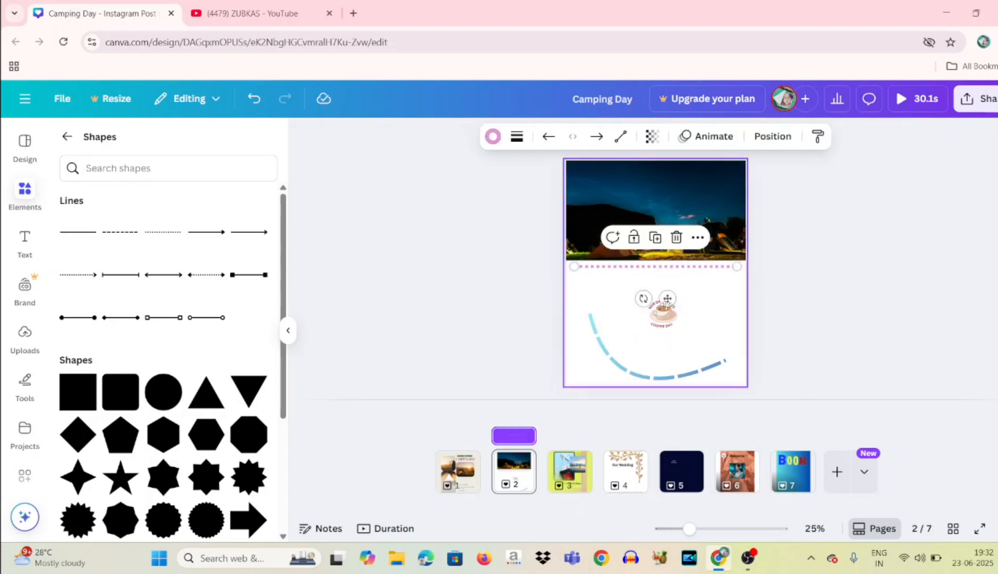
click(670, 321)
click(697, 329)
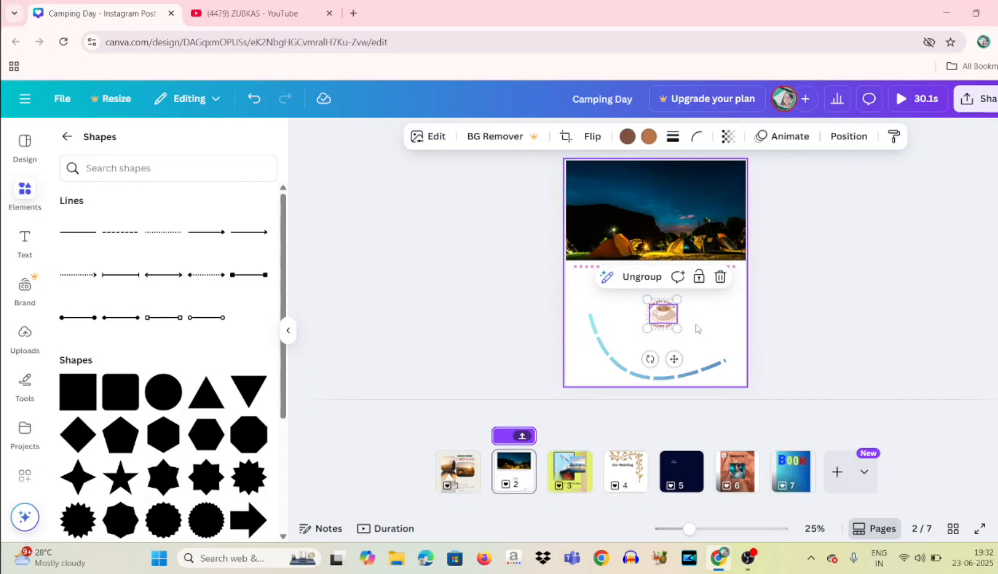
click(677, 324)
drag(676, 327, 651, 319)
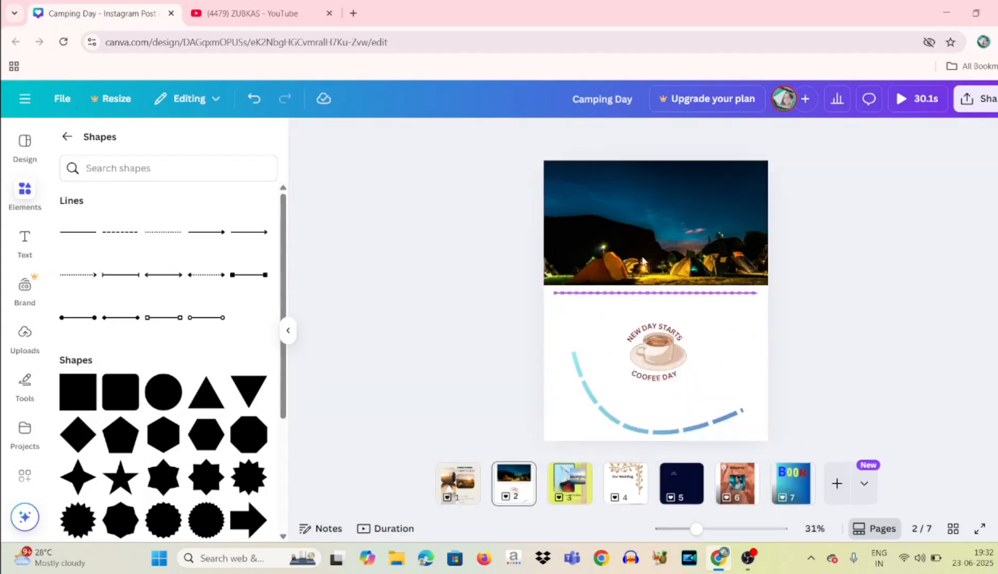
Step: Group the camping photo together with the coffee badge
click(642, 256)
shift+click(657, 305)
right_click(672, 255)
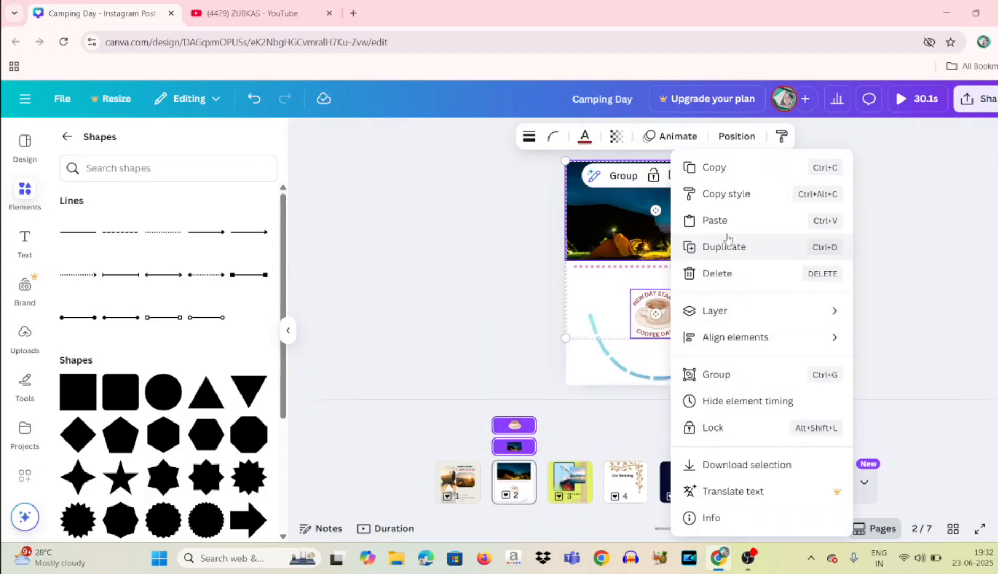
click(721, 374)
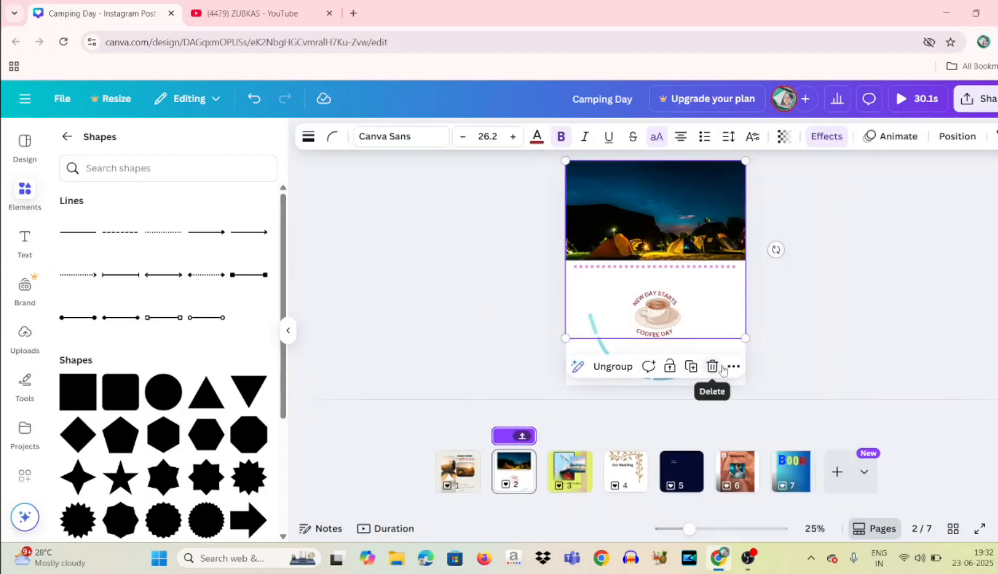
Step: Ungroup the photo and coffee badge into separate elements
mouse_move(659, 312)
mouse_down()
mouse_move(802, 304)
mouse_move(548, 301)
mouse_move(611, 388)
mouse_move(638, 263)
mouse_move(602, 301)
mouse_move(596, 230)
mouse_move(663, 315)
mouse_move(658, 308)
mouse_move(757, 270)
mouse_move(677, 370)
mouse_move(649, 298)
mouse_move(760, 369)
mouse_move(630, 228)
mouse_move(664, 333)
mouse_move(660, 313)
mouse_up()
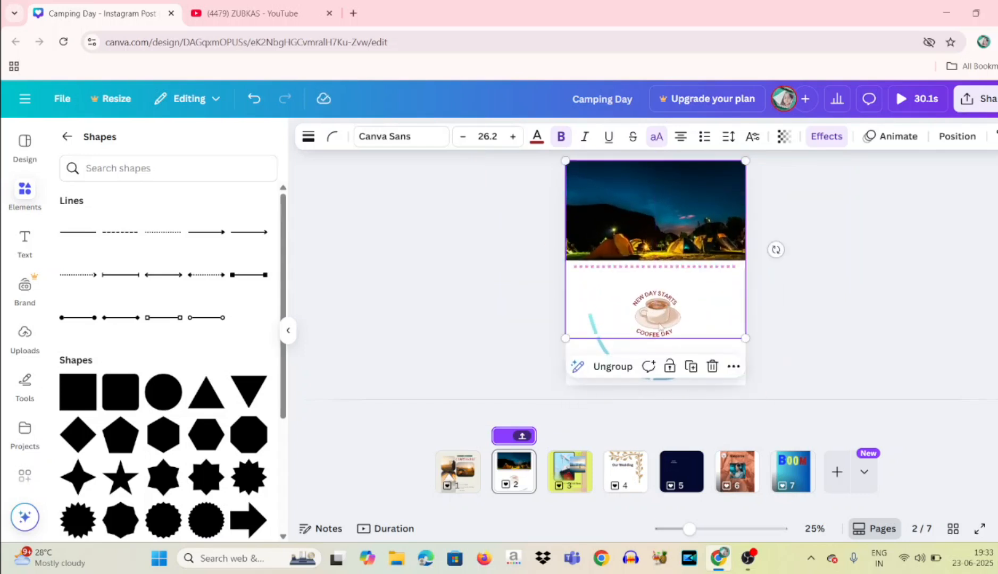
click(614, 367)
click(698, 309)
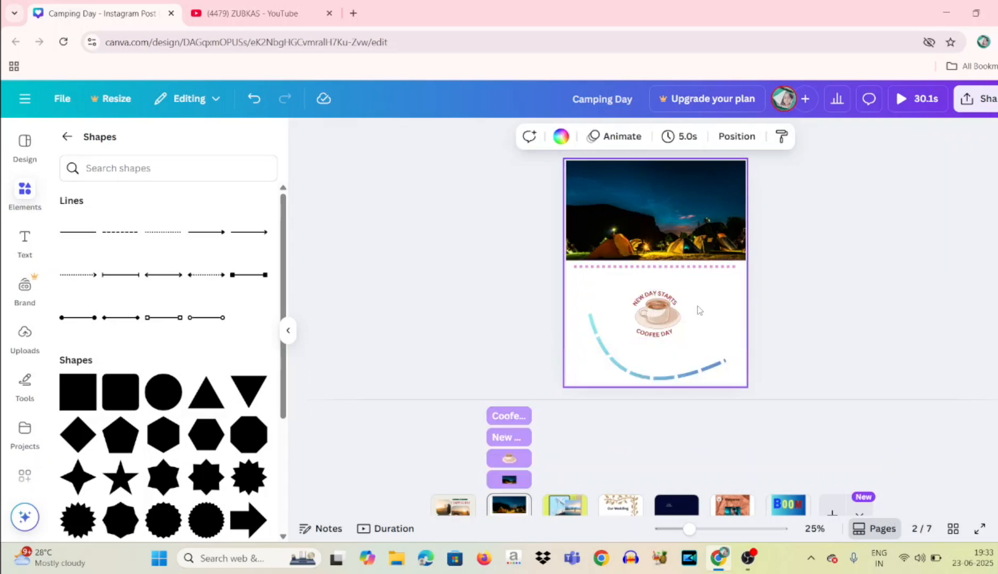
click(674, 238)
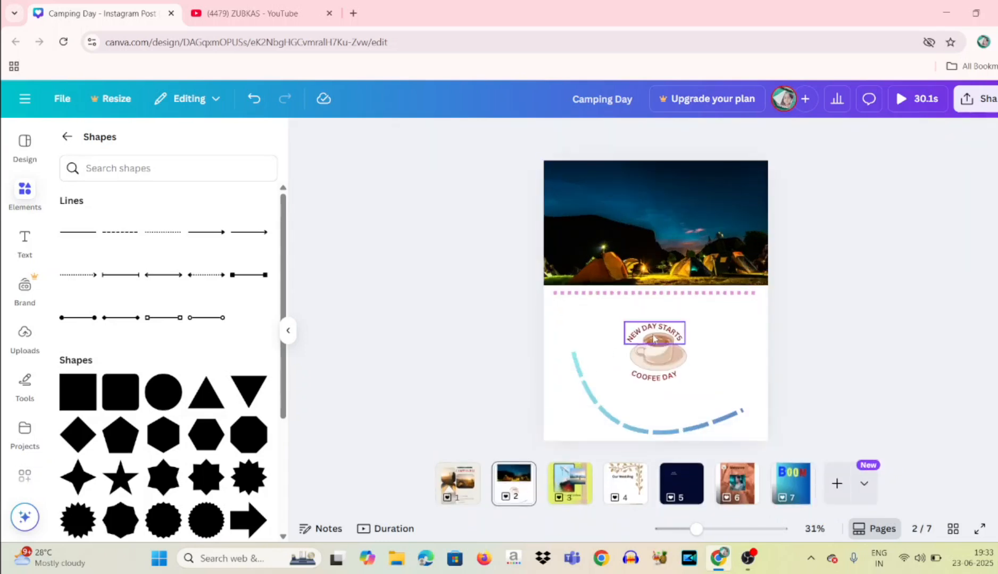
Step: Select the coffee cup with the NEW DAY STARTS and COOFEE DAY texts and lock all three in place
click(655, 338)
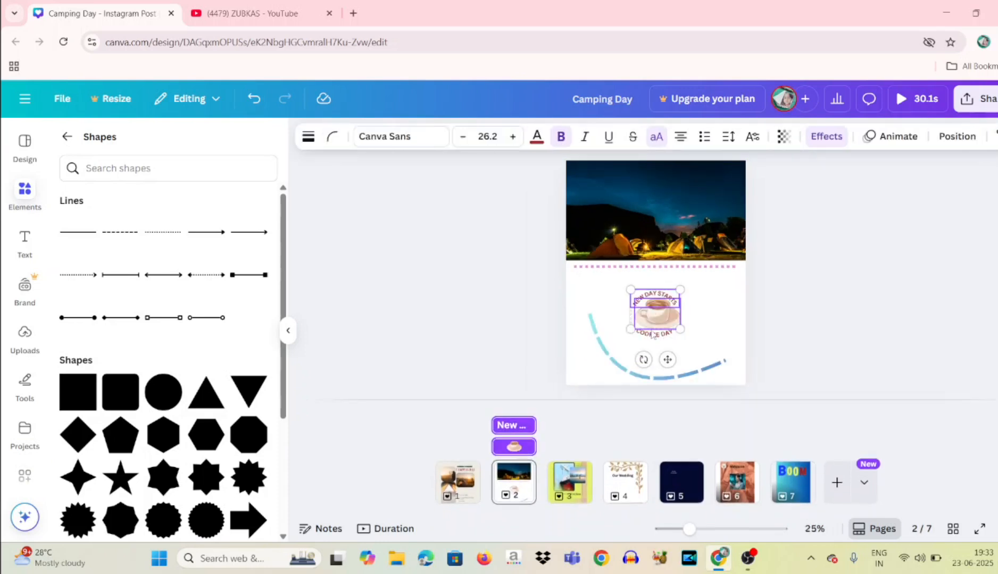
shift+click(653, 335)
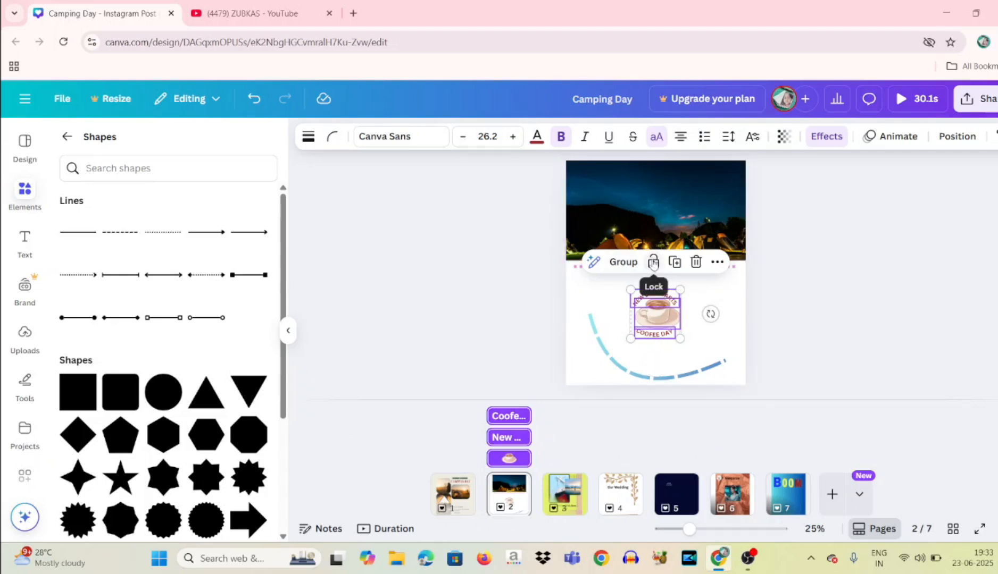
click(653, 262)
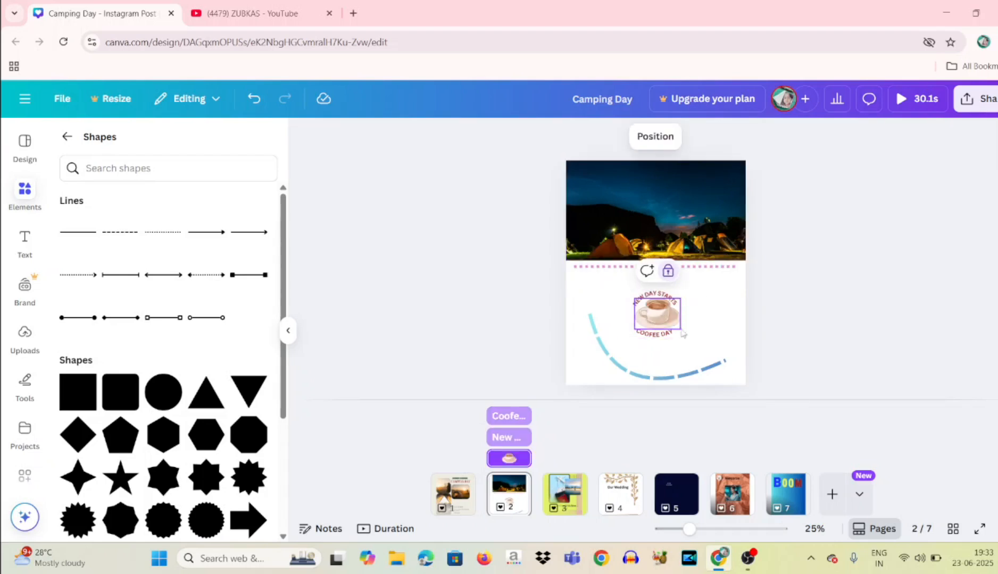
Step: Nudge the unlocked camping photo slightly to the right, and select the locked badge texts for comparison
click(672, 256)
drag(670, 224, 669, 222)
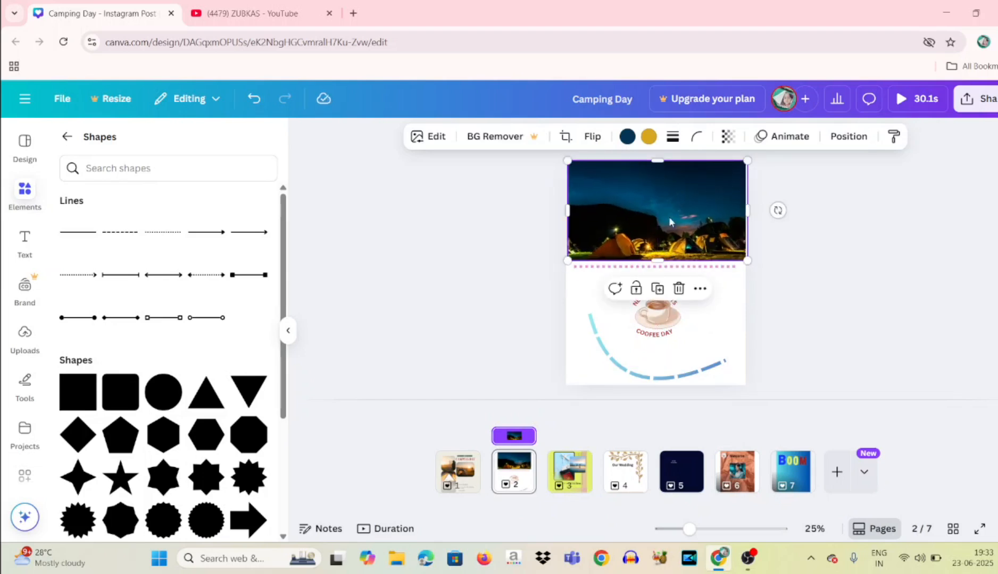
click(662, 333)
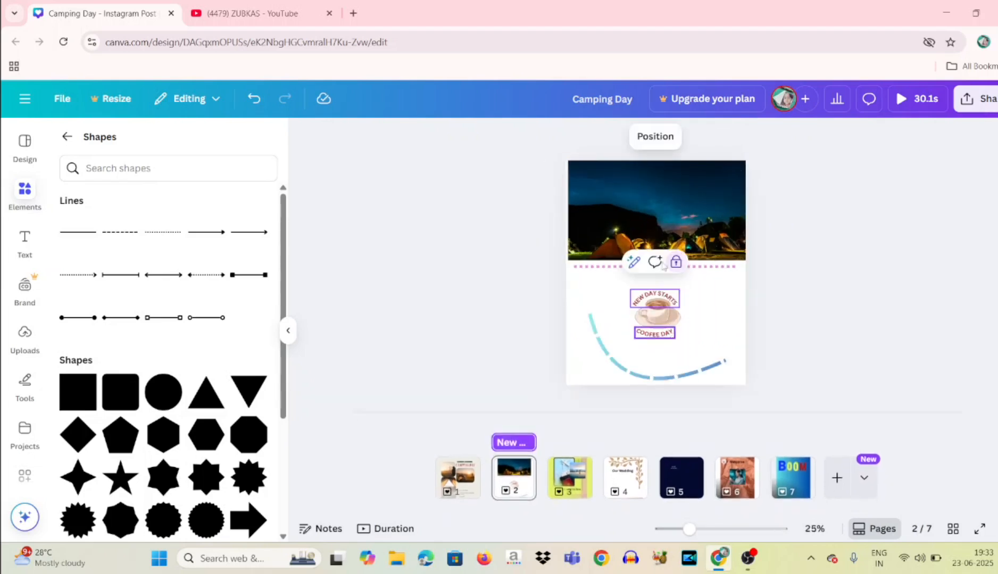
click(660, 233)
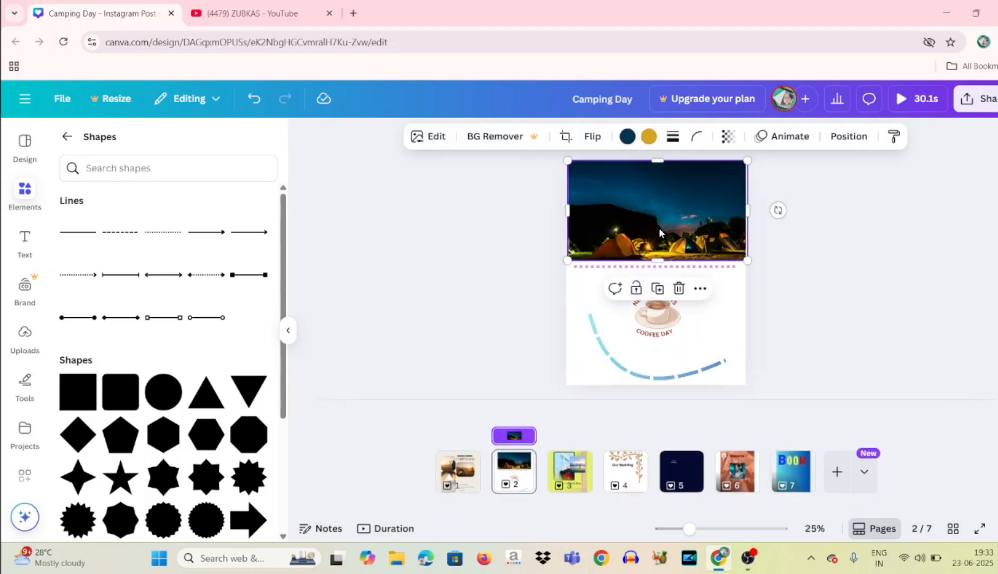
click(637, 300)
drag(646, 233, 664, 202)
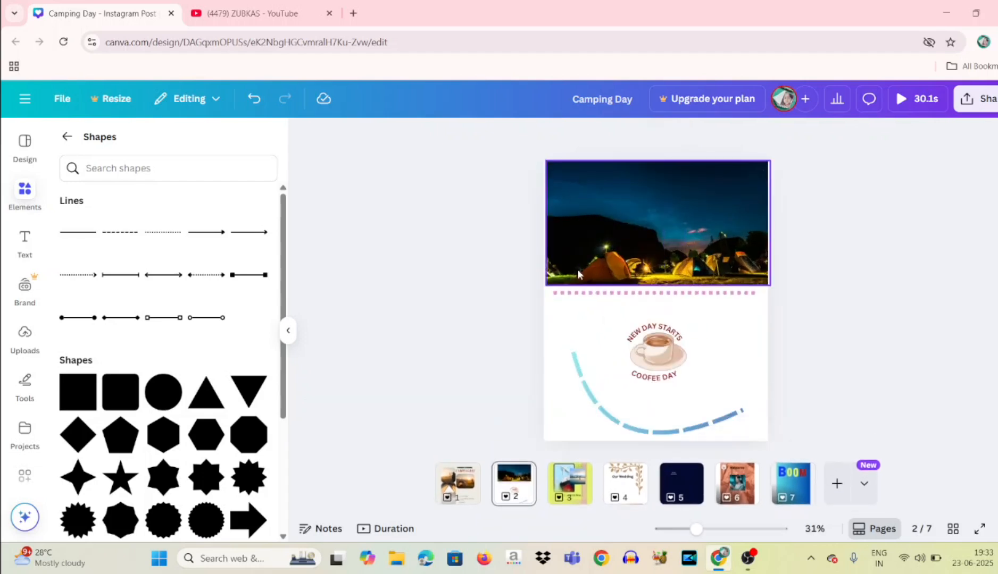
Step: Move the dashed blue curve slightly up and to the left, and select the dotted line, photo and locked coffee cup for comparison
click(578, 295)
mouse_move(592, 335)
mouse_down()
mouse_move(603, 321)
mouse_move(598, 331)
mouse_move(593, 320)
mouse_move(591, 336)
mouse_move(586, 314)
mouse_move(559, 351)
mouse_move(572, 357)
mouse_move(583, 317)
mouse_up()
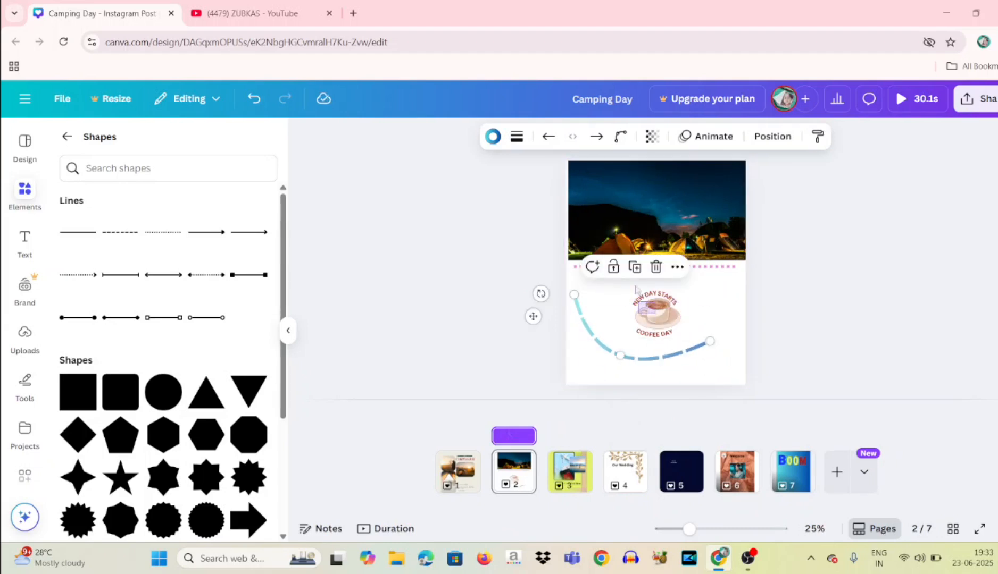
click(665, 282)
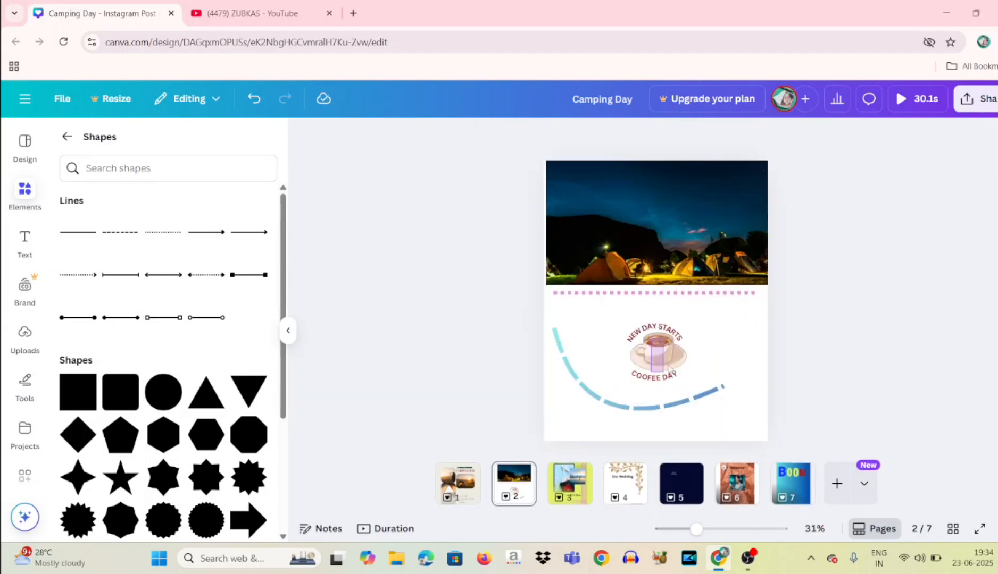
click(618, 293)
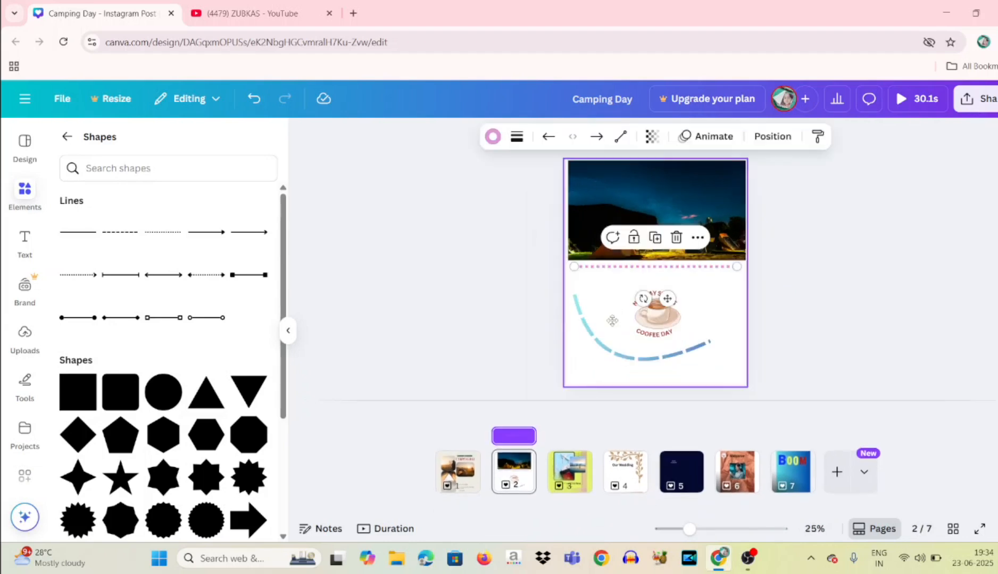
drag(601, 208, 737, 202)
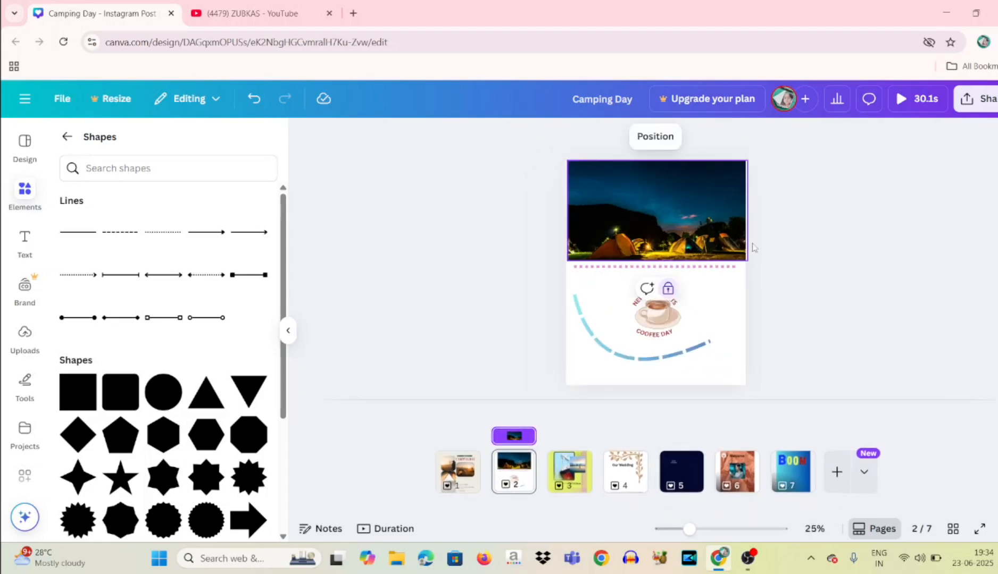
click(664, 316)
click(686, 201)
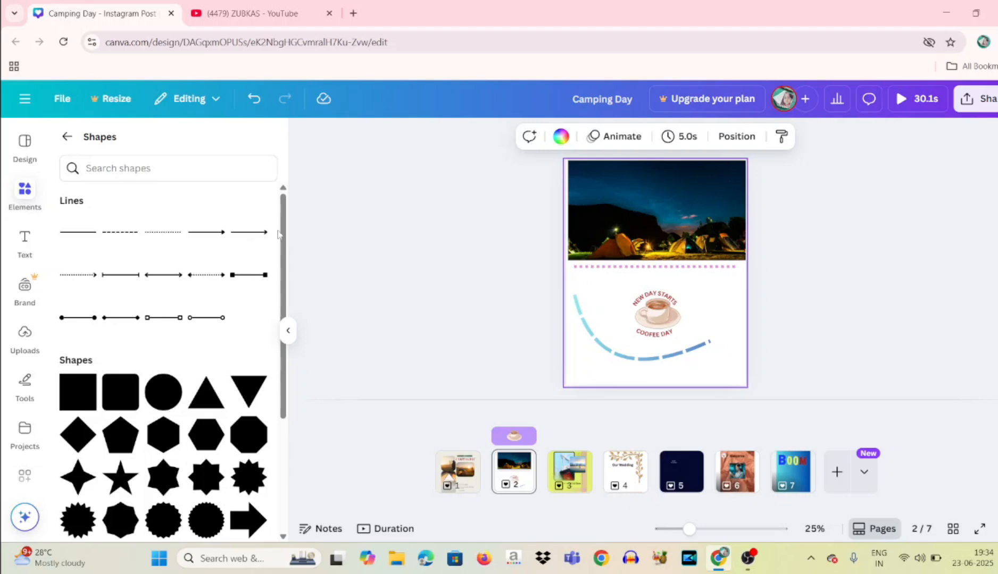
Step: Add a starburst shape from the shapes collection and place it just below the camping photo, beside the coffee badge
scroll(276, 340, down, 5)
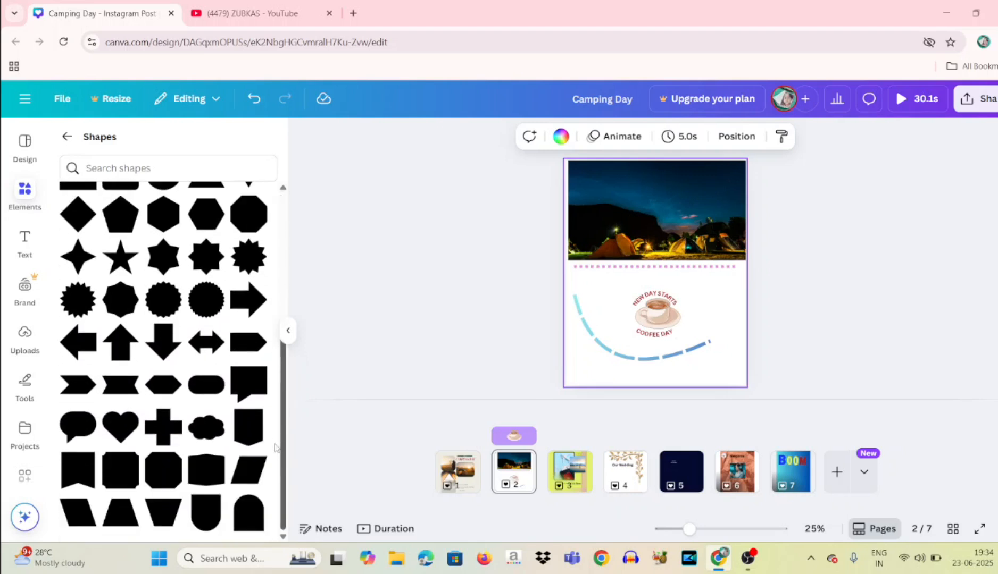
drag(286, 499, 287, 530)
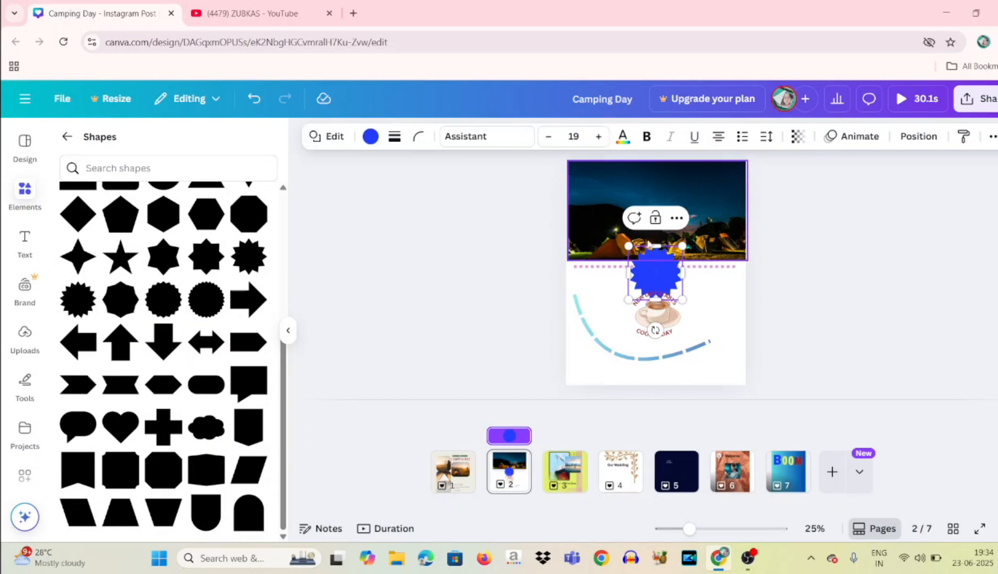
drag(652, 280, 607, 289)
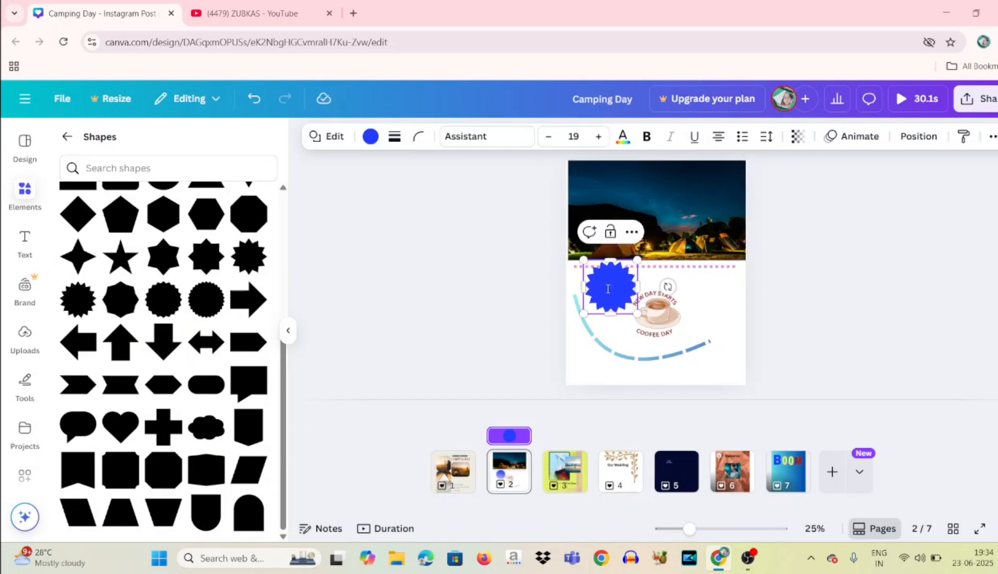
Step: Turn on bold text for the starburst, try a golden fill and finish with the yellow-green document color #e1f16b
click(647, 142)
click(371, 136)
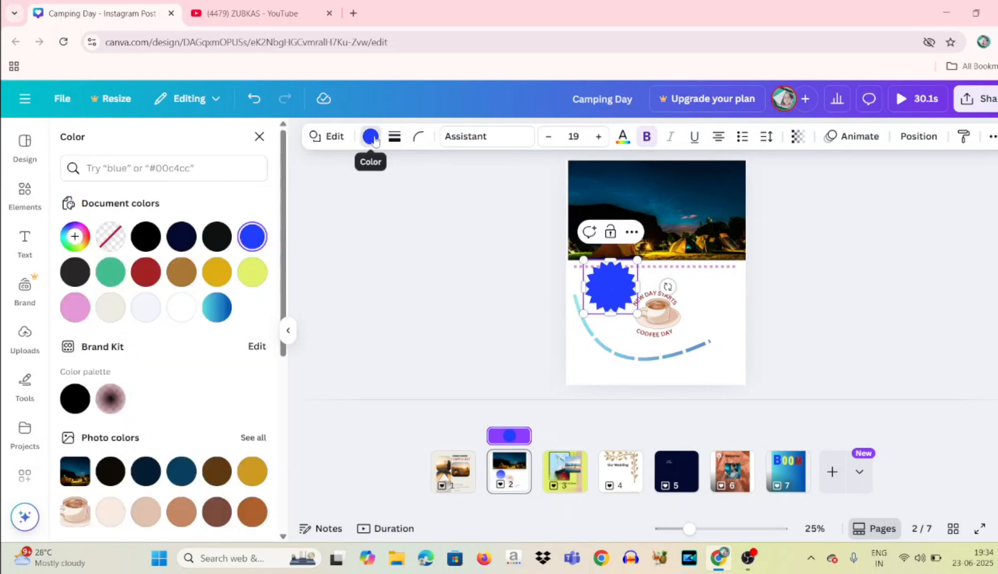
click(242, 277)
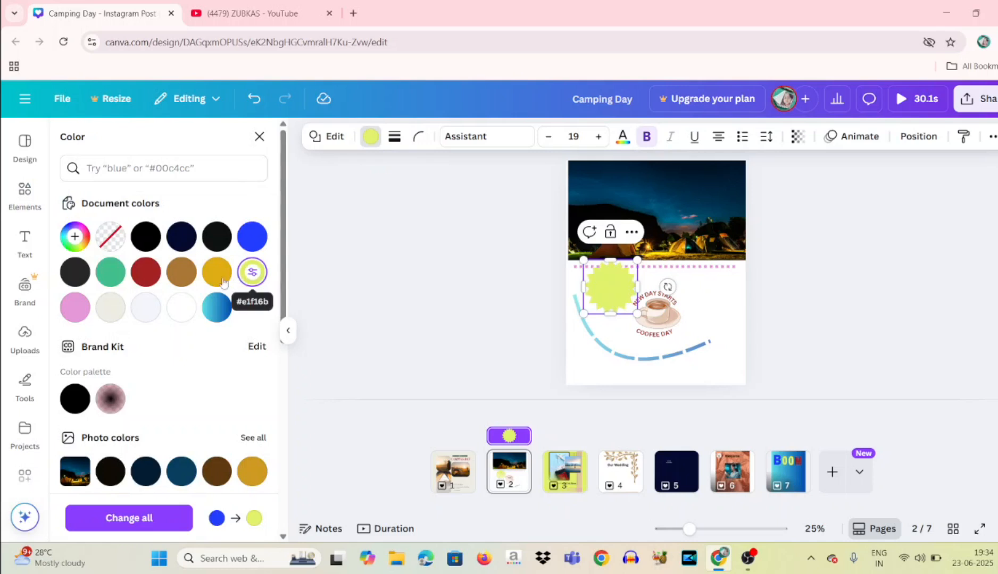
click(214, 276)
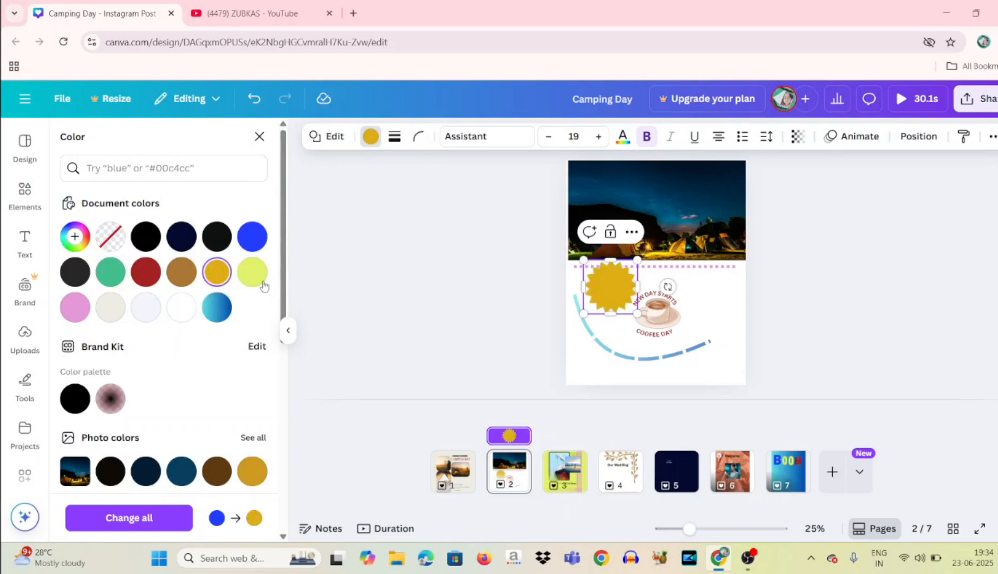
click(251, 272)
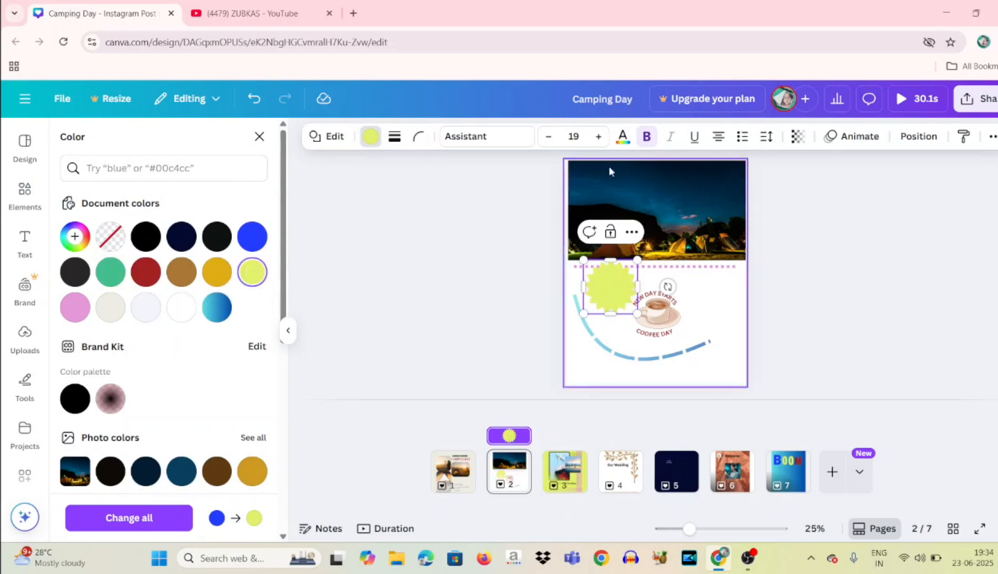
Step: Set the starburst's corner rounding to 89
click(25, 242)
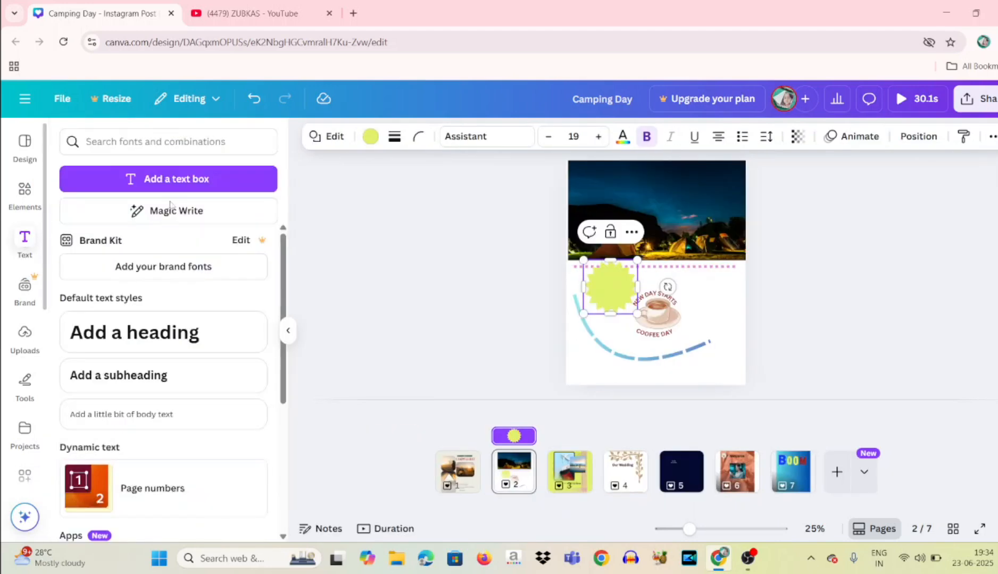
click(419, 137)
drag(353, 199, 440, 201)
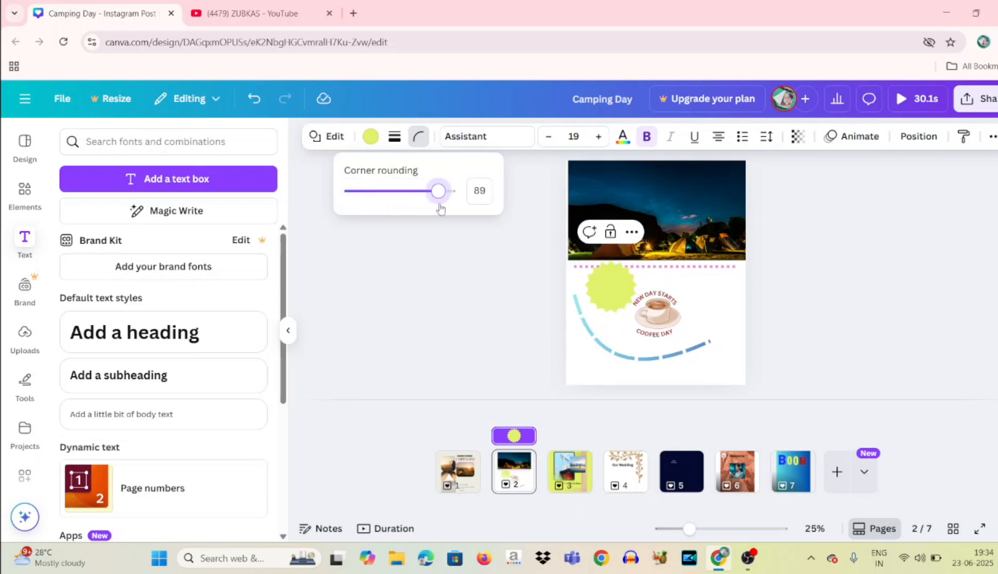
Step: Give the starburst a solid outline with a stroke weight of 39
click(394, 137)
click(356, 183)
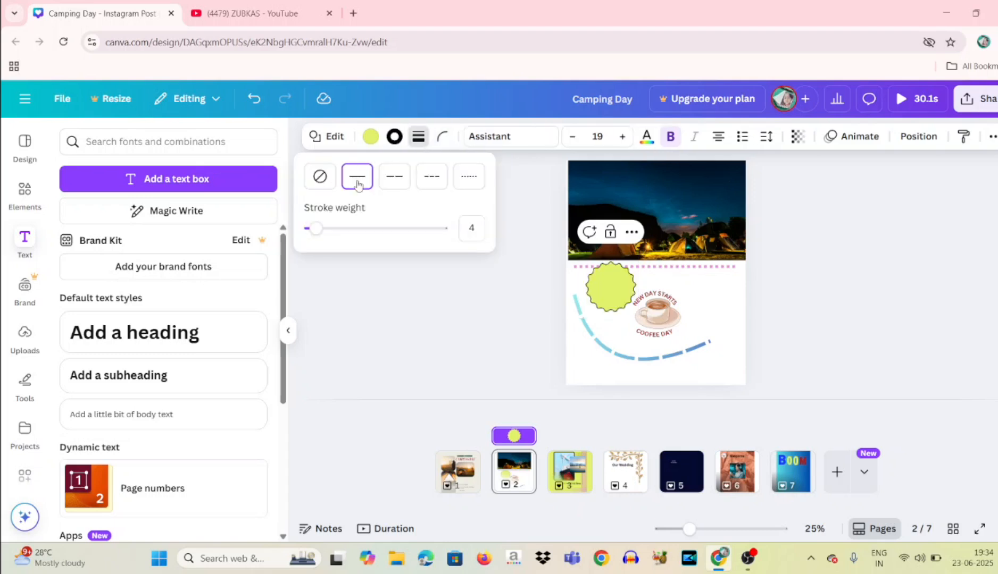
mouse_move(316, 229)
mouse_down()
mouse_move(373, 239)
mouse_move(362, 240)
mouse_up()
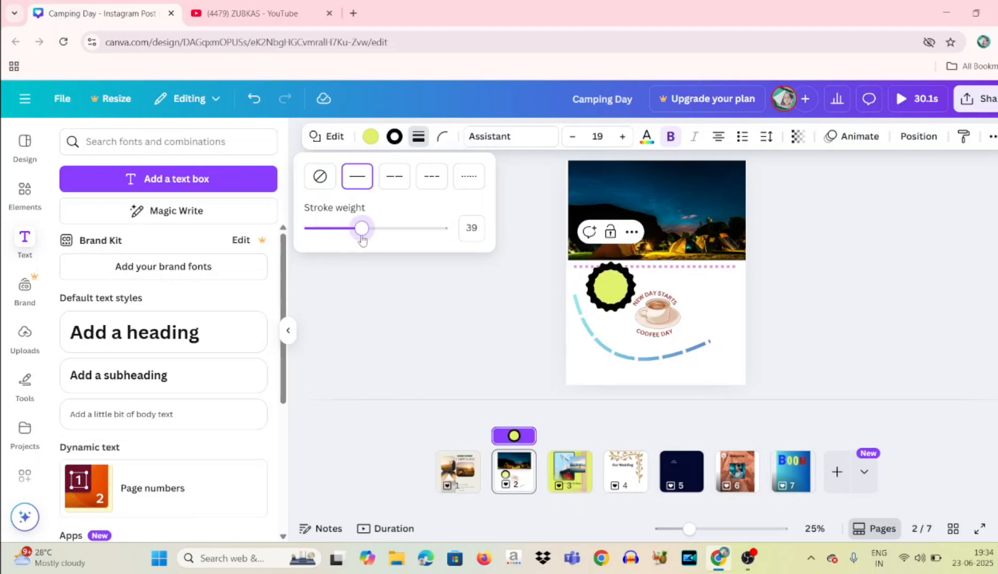
Step: Try the dashed and dotted stroke styles on the starburst's outline, ending on the solid style
click(380, 181)
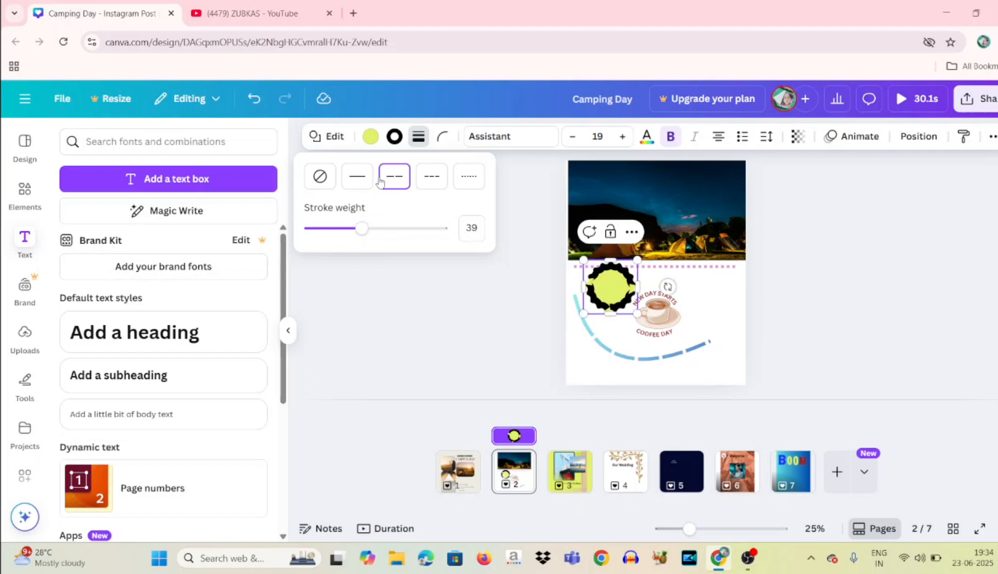
click(435, 186)
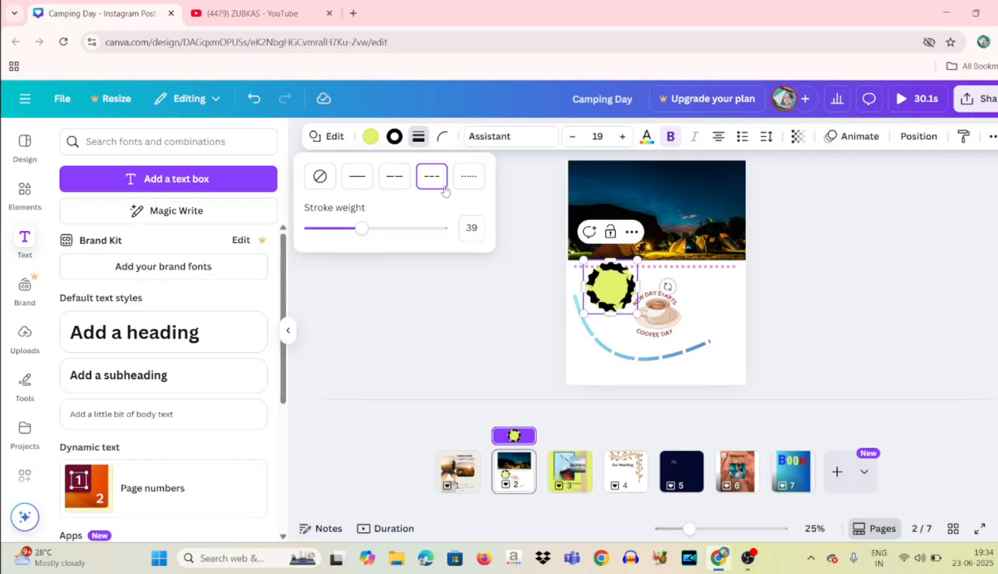
click(466, 191)
click(430, 187)
click(367, 184)
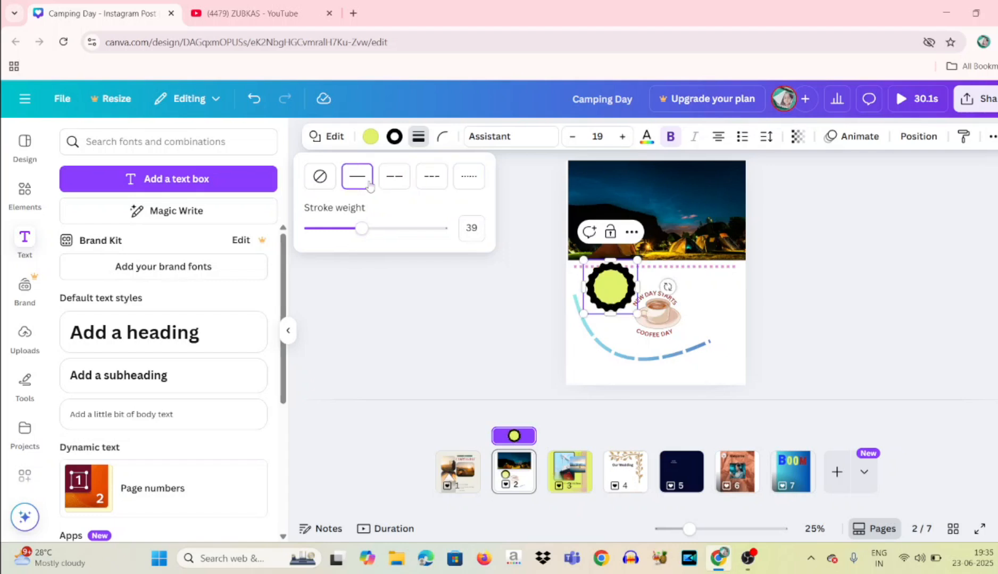
click(395, 182)
click(357, 184)
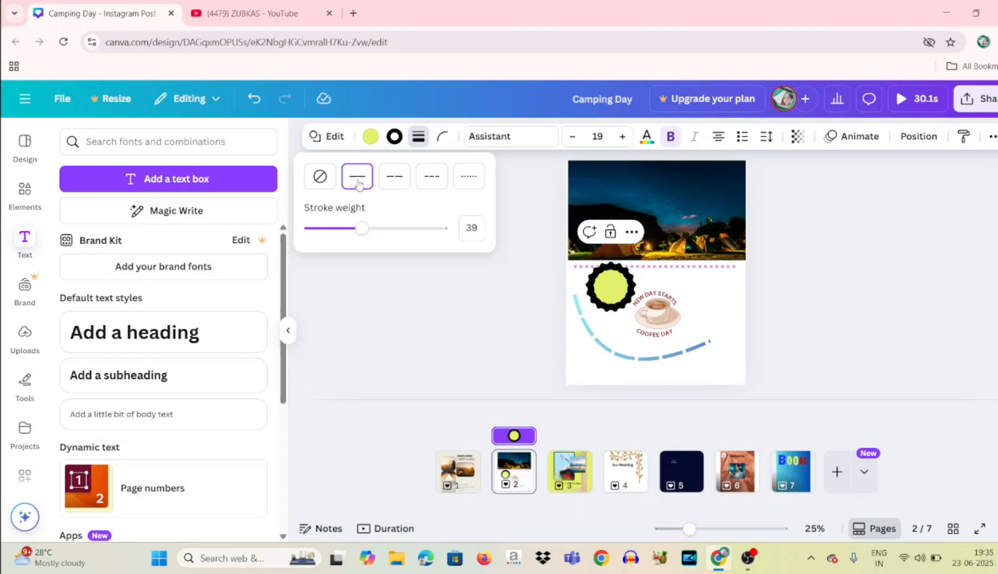
Step: Remove the starburst's outline, toggling the solid stroke on once for comparison
click(321, 187)
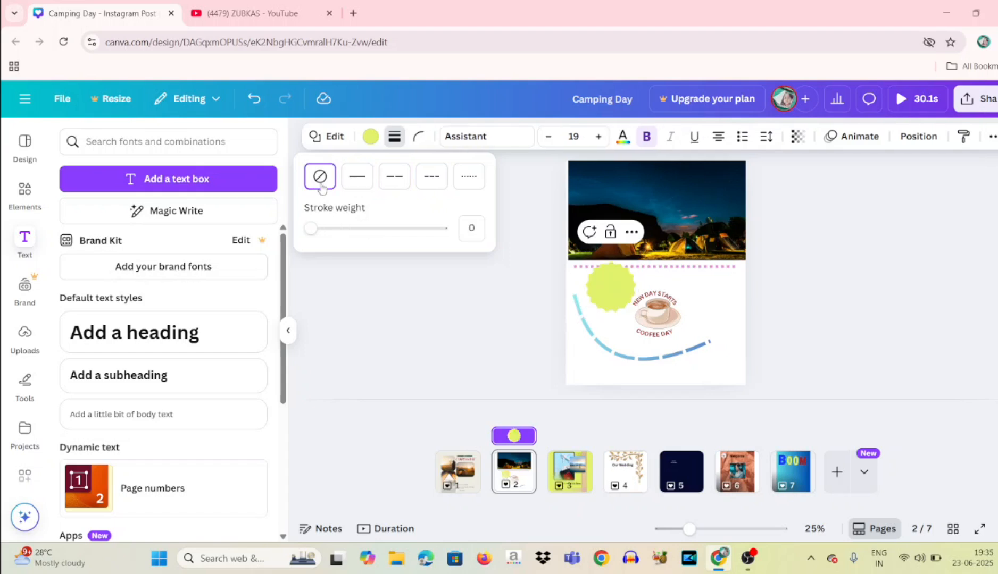
click(358, 178)
click(318, 179)
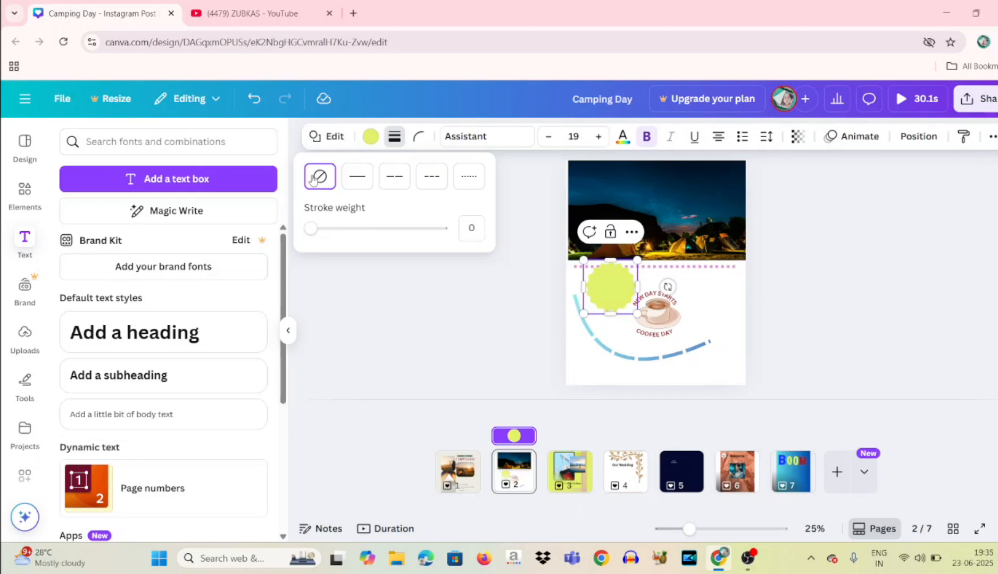
Step: Browse the alternative shapes available for replacing the selected starburst
click(331, 137)
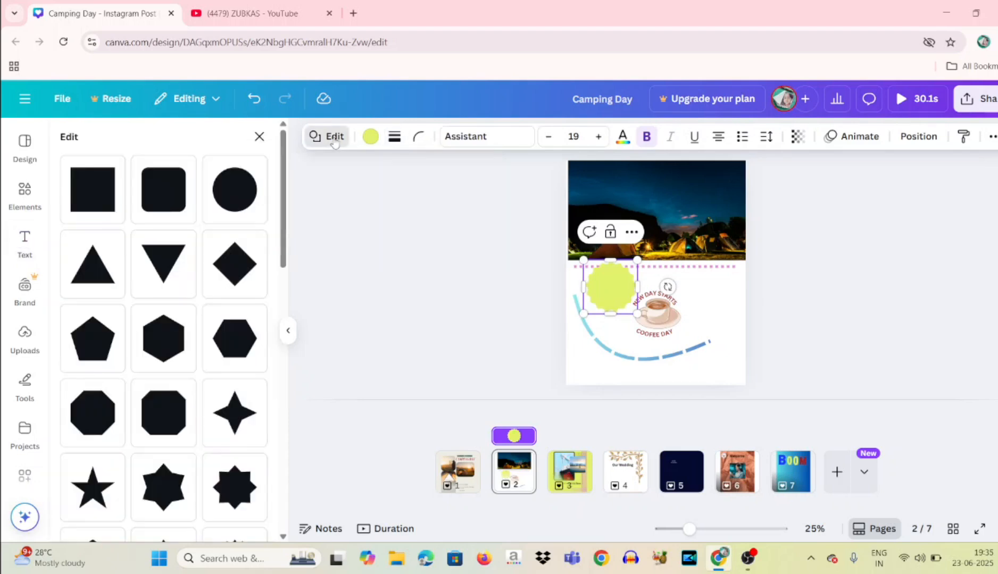
click(333, 138)
click(332, 138)
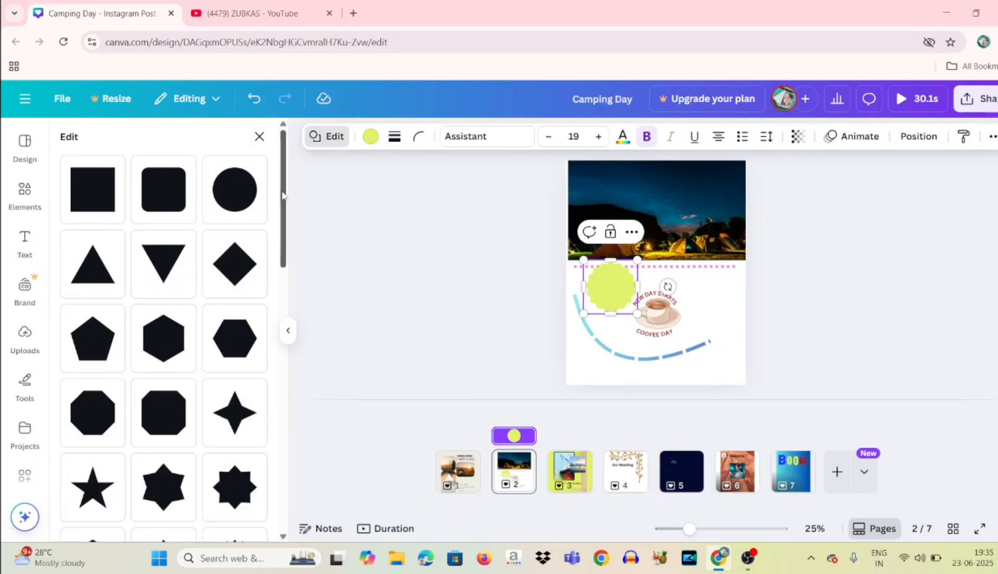
drag(283, 195, 273, 433)
scroll(273, 434, up, 3)
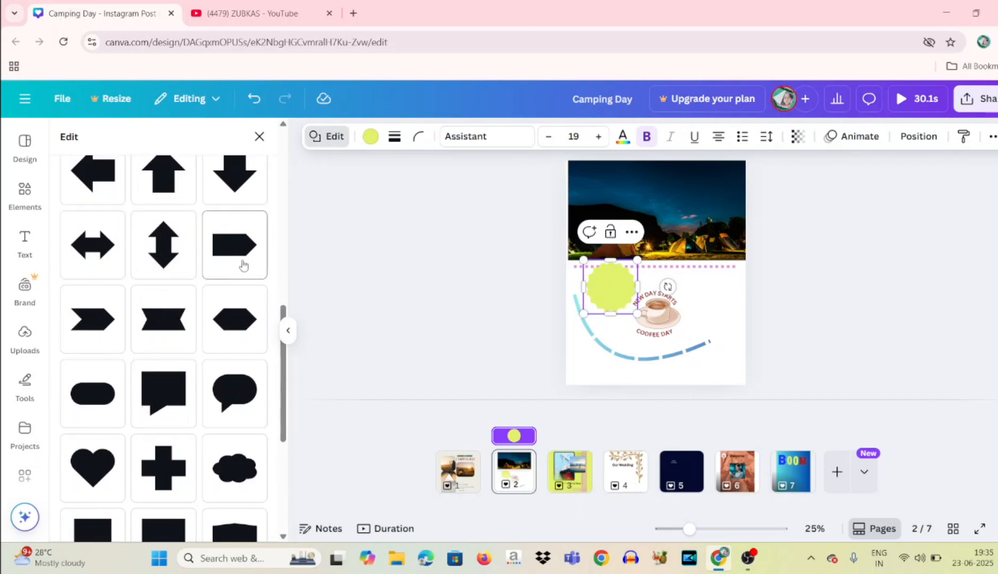
drag(284, 395, 285, 477)
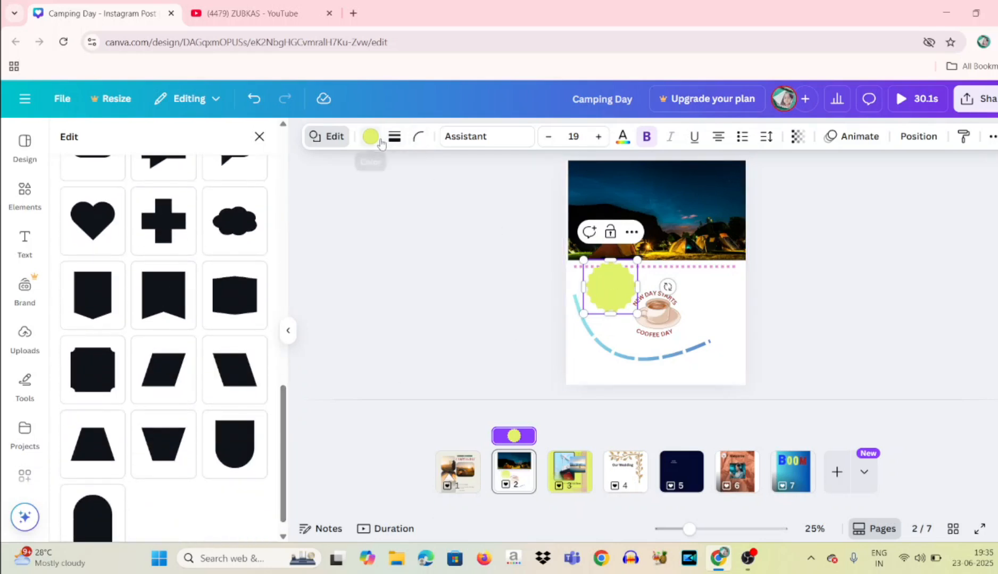
Step: Set the starburst's corner rounding to 77 and give it a solid outline with a stroke weight of 10
click(414, 143)
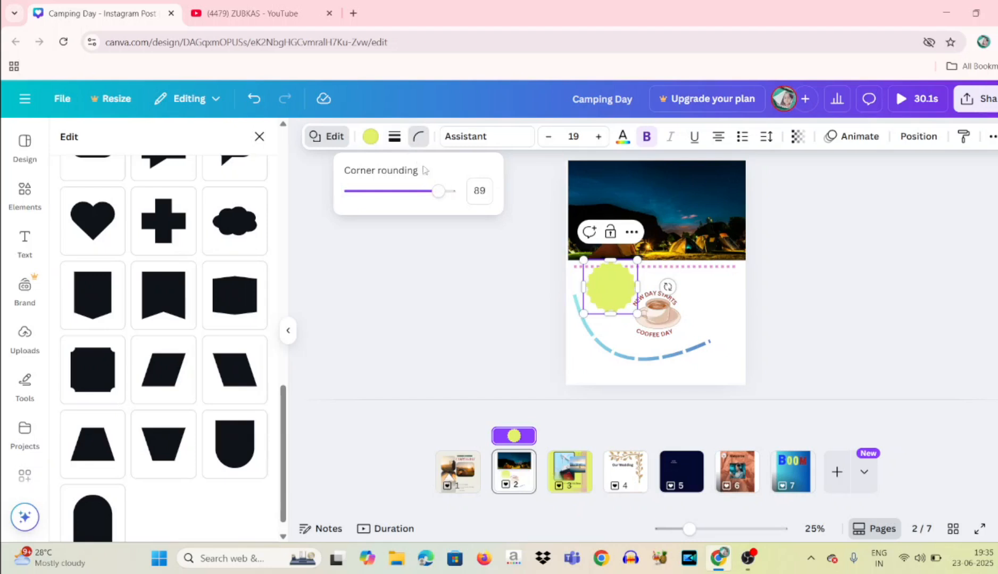
mouse_move(438, 191)
mouse_down()
mouse_move(349, 191)
mouse_move(426, 192)
mouse_move(437, 213)
mouse_move(427, 216)
mouse_up()
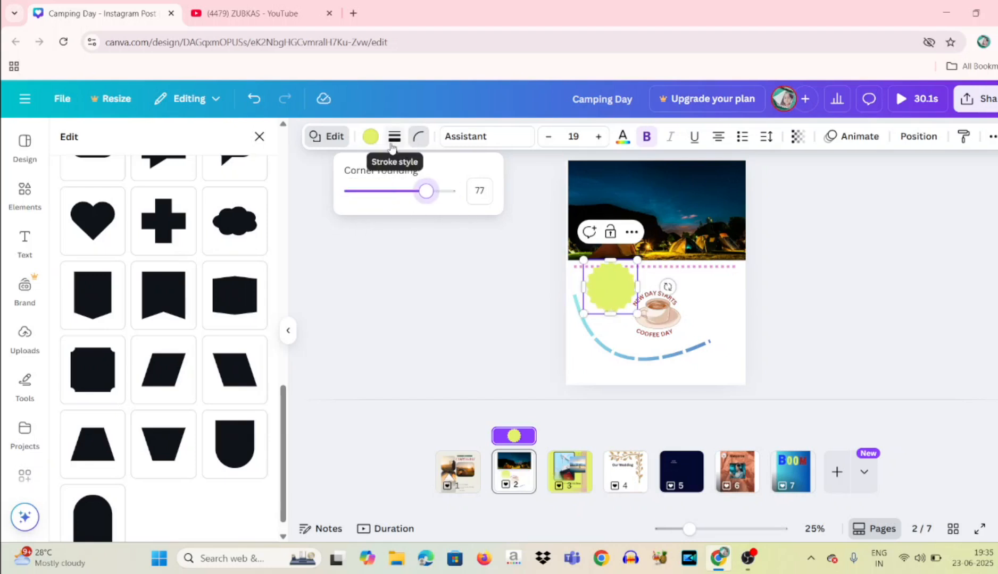
click(393, 137)
click(357, 176)
mouse_move(336, 229)
mouse_down()
mouse_move(316, 234)
mouse_move(323, 229)
mouse_up()
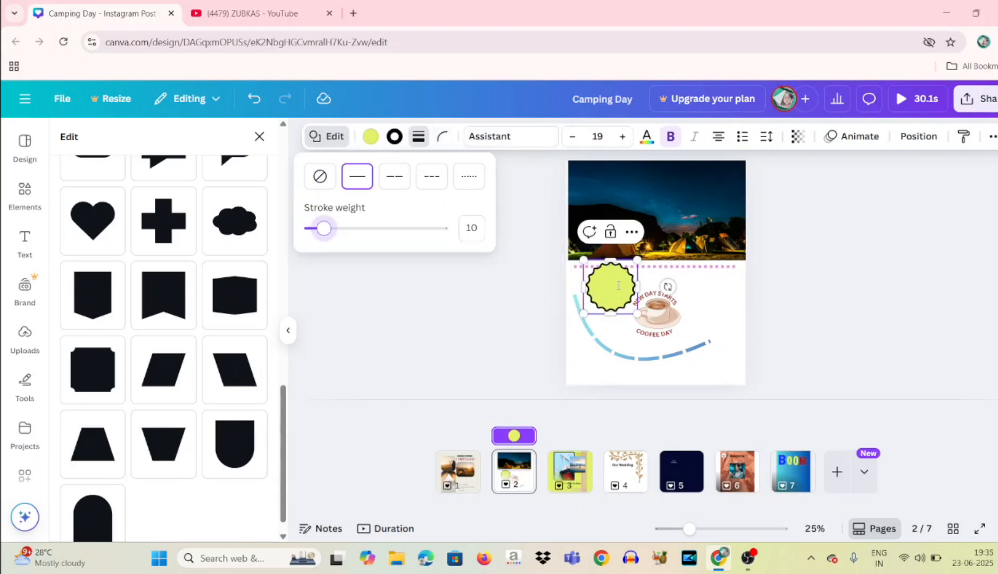
click(618, 286)
Step: Add a new text box and position it across the center of the starburst
click(26, 253)
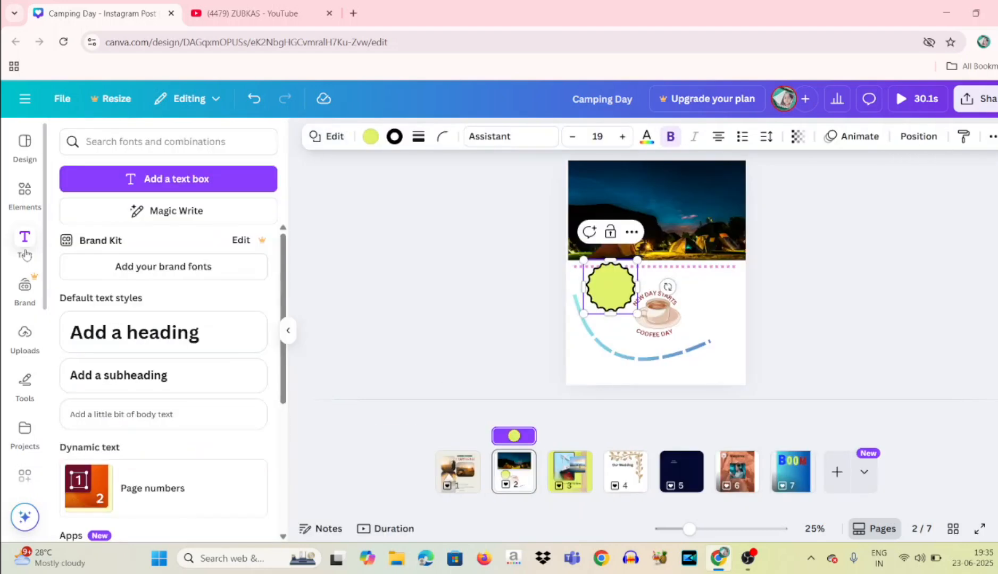
click(163, 274)
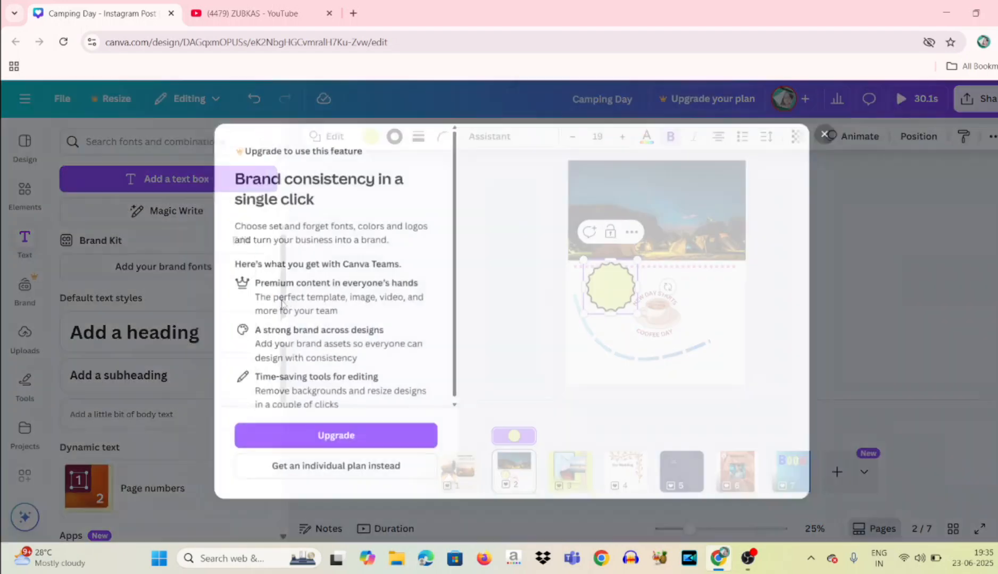
click(839, 127)
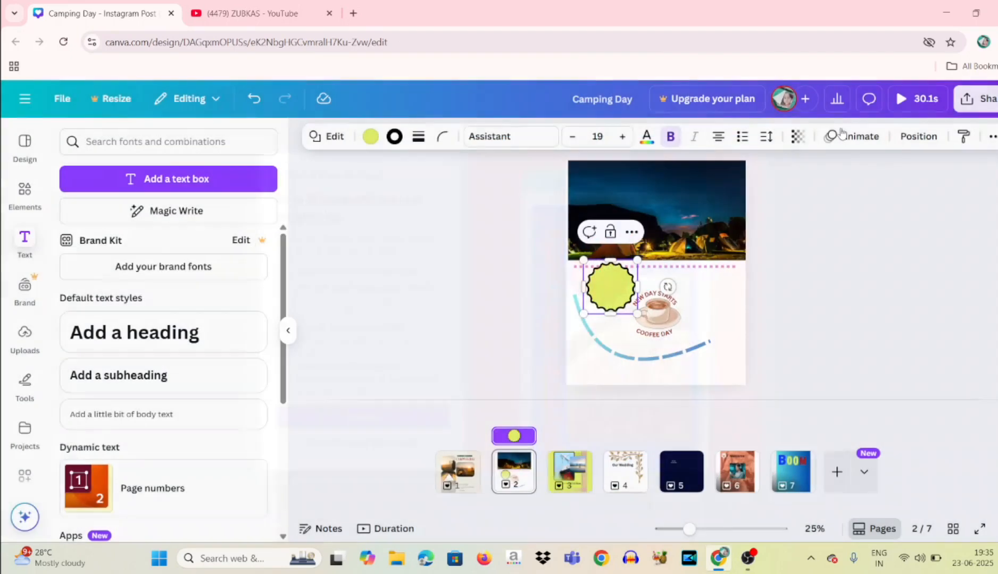
click(167, 180)
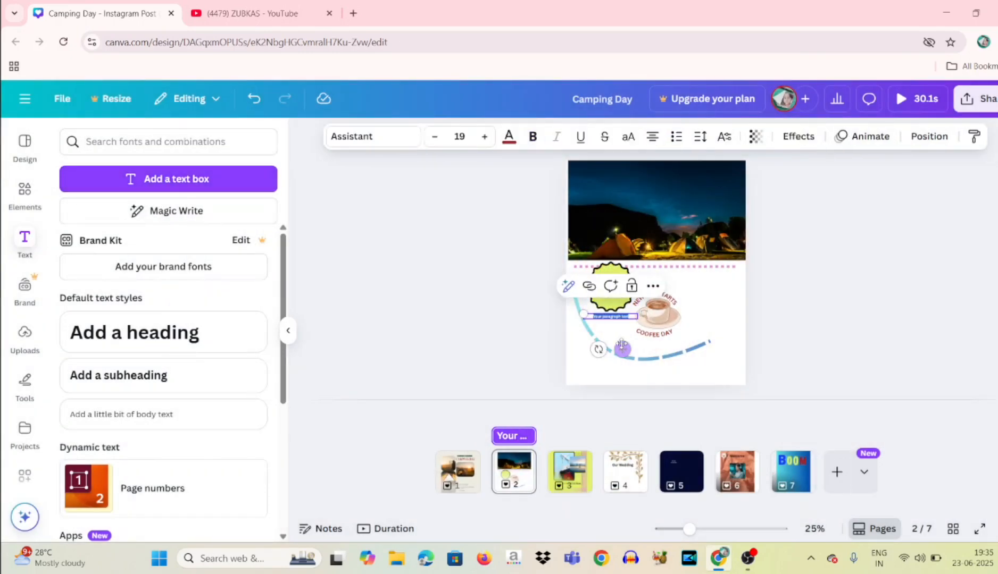
drag(623, 348, 623, 323)
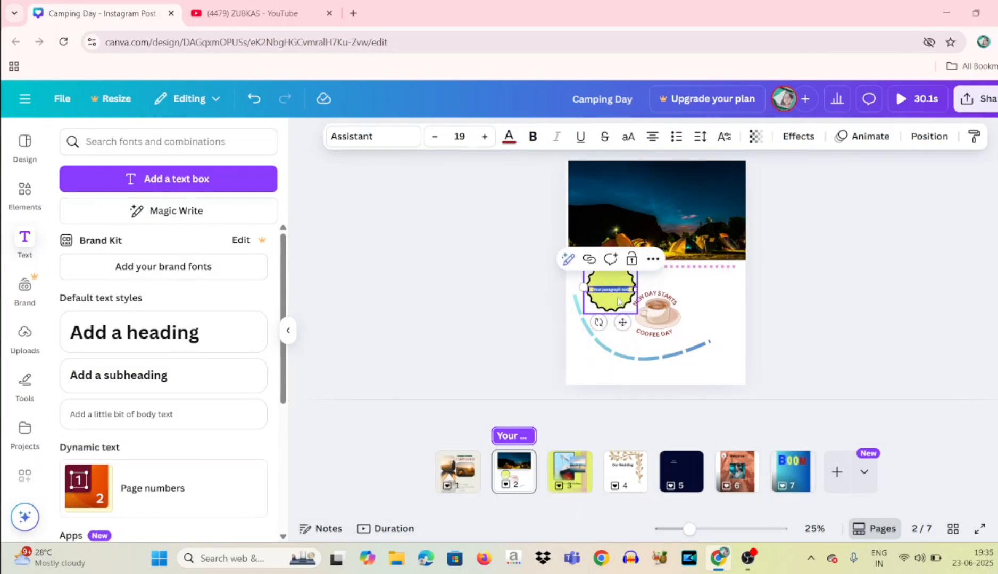
Step: Recolor the starburst's placeholder text dark gray, trying blue from the document colors first
click(617, 299)
double_click(612, 290)
click(509, 138)
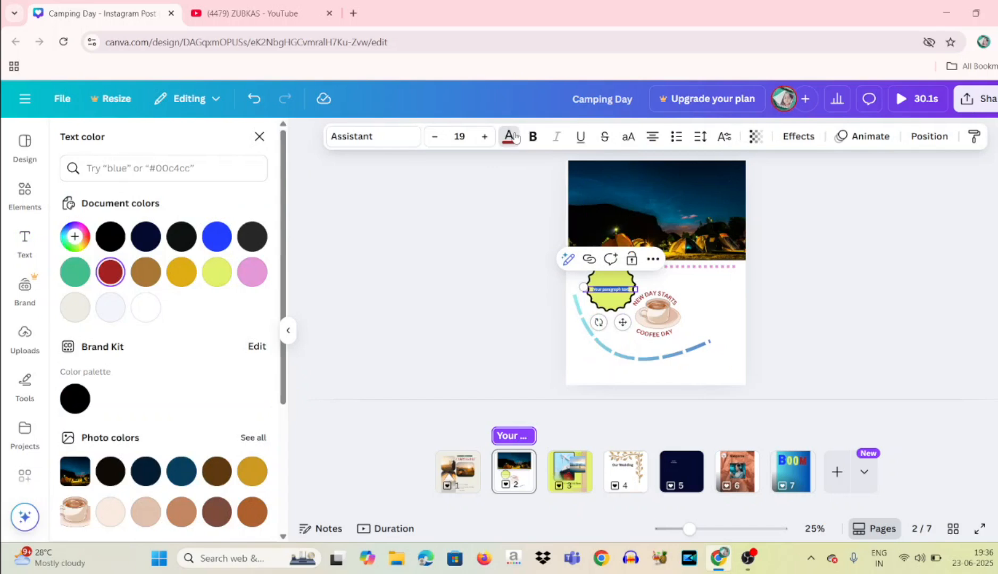
click(216, 237)
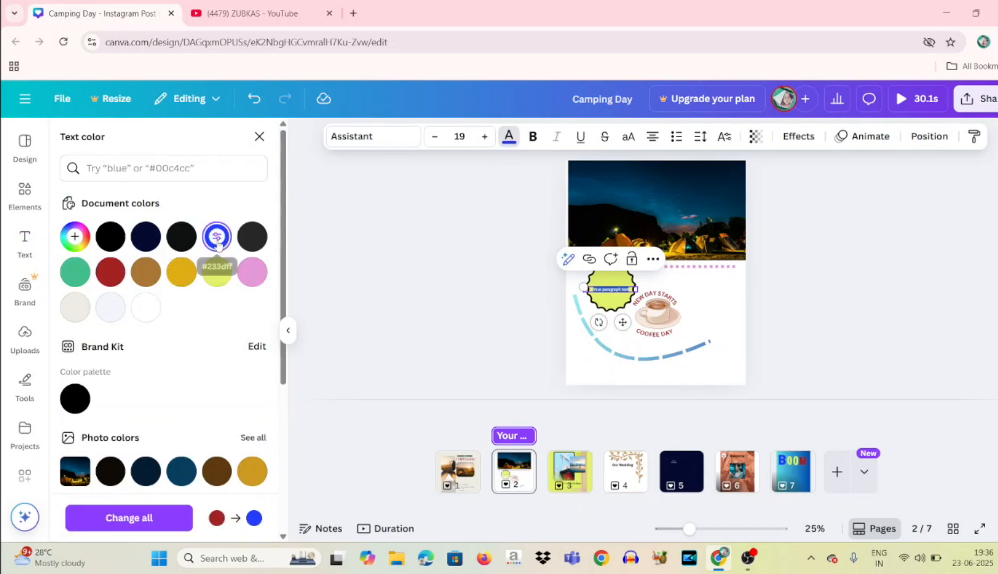
click(253, 243)
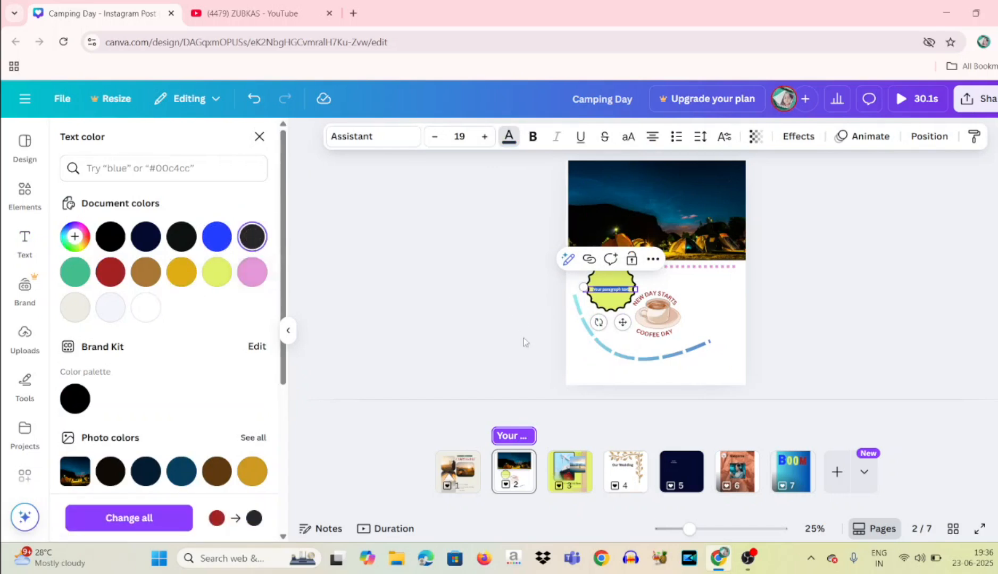
Step: Replace the placeholder text on the starburst with "All Day"
key(BackSpace)
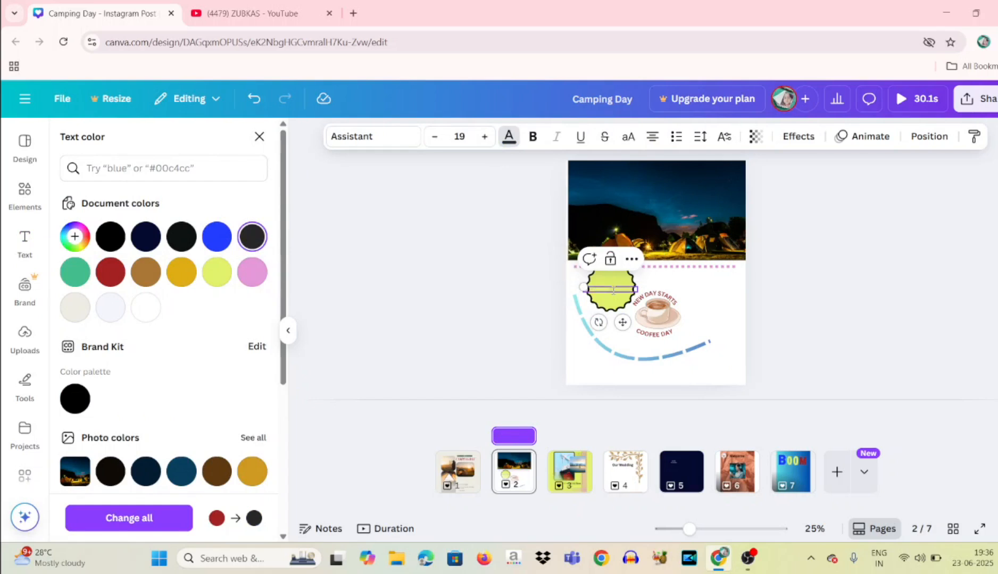
text(All Day)
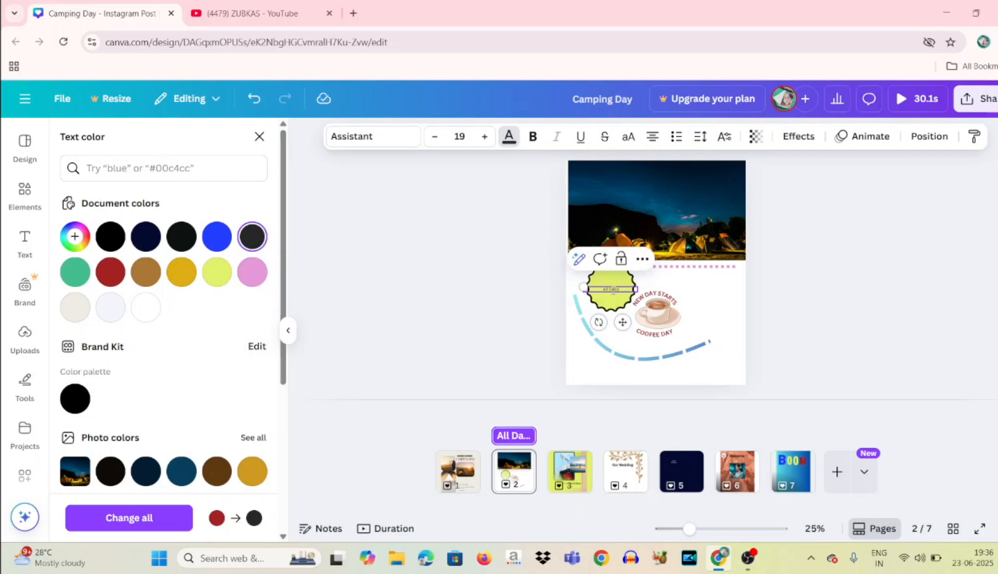
click(706, 277)
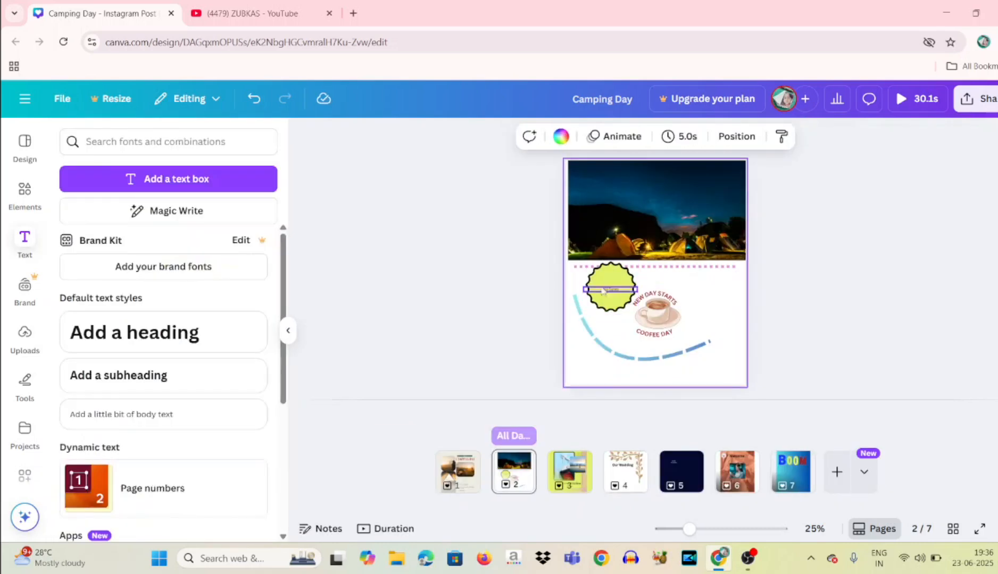
Step: Move the "All Day" text up into the upper half of the starburst
click(617, 297)
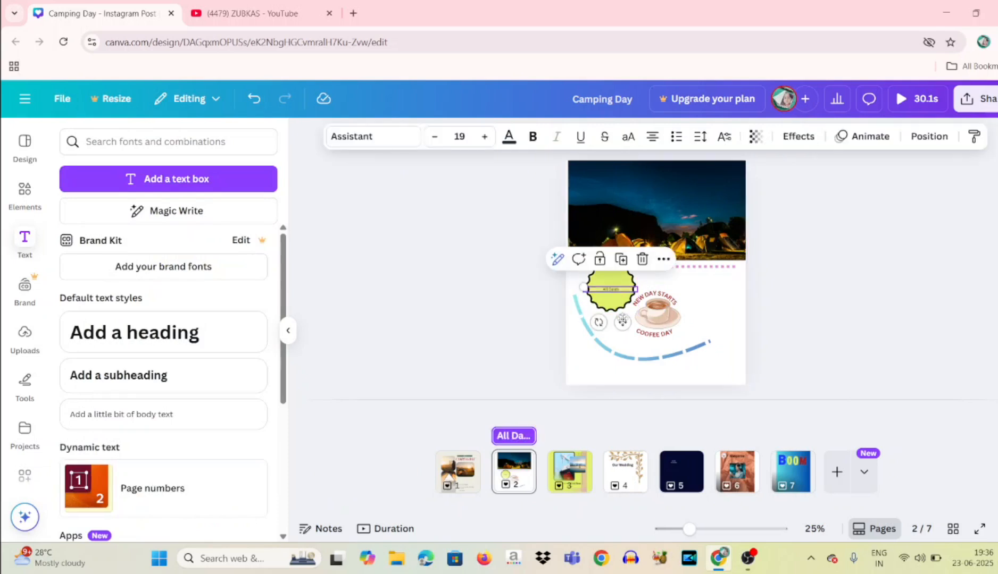
drag(622, 322, 623, 313)
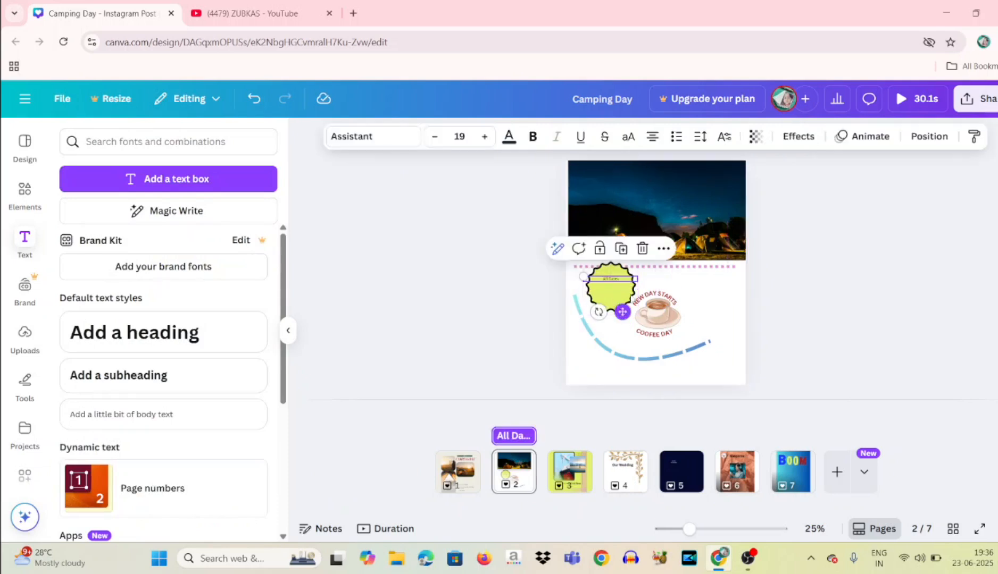
click(628, 289)
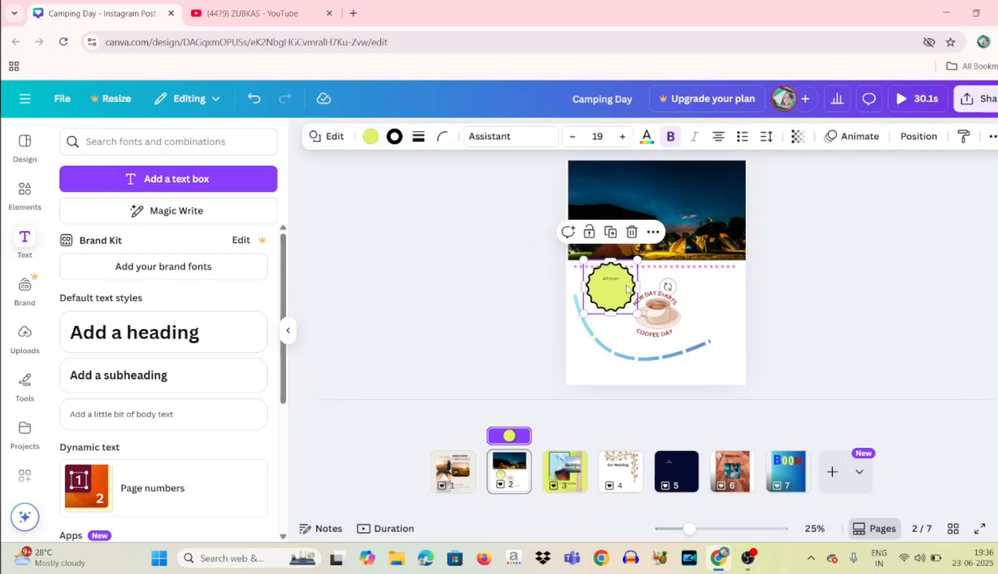
click(616, 286)
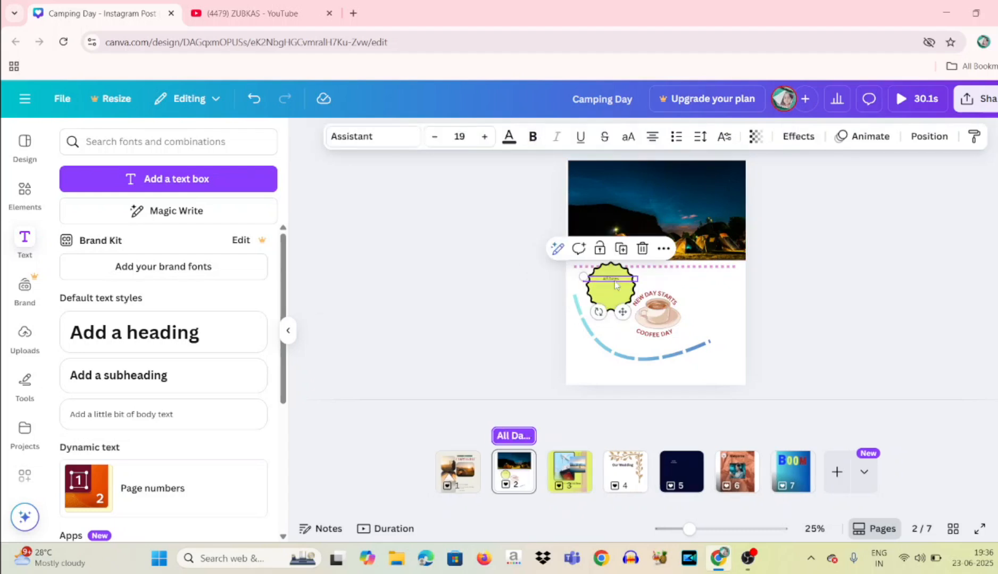
drag(582, 279, 596, 283)
click(611, 288)
click(611, 284)
Step: Reshape the curved dashed line by pulling its right end inward, lowering its left end and shifting its bend toward the page's lower-left corner
click(695, 353)
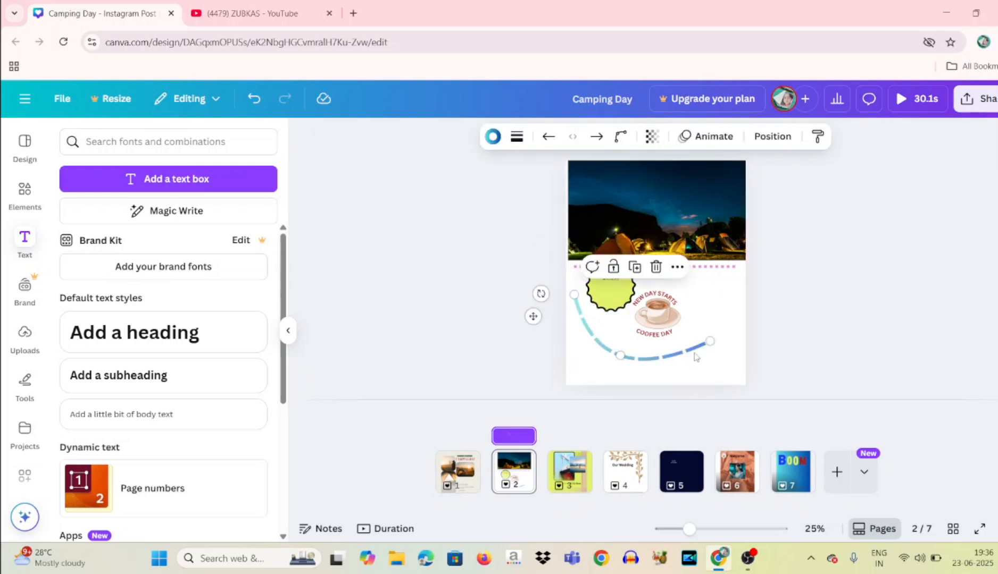
drag(710, 339, 667, 352)
click(575, 291)
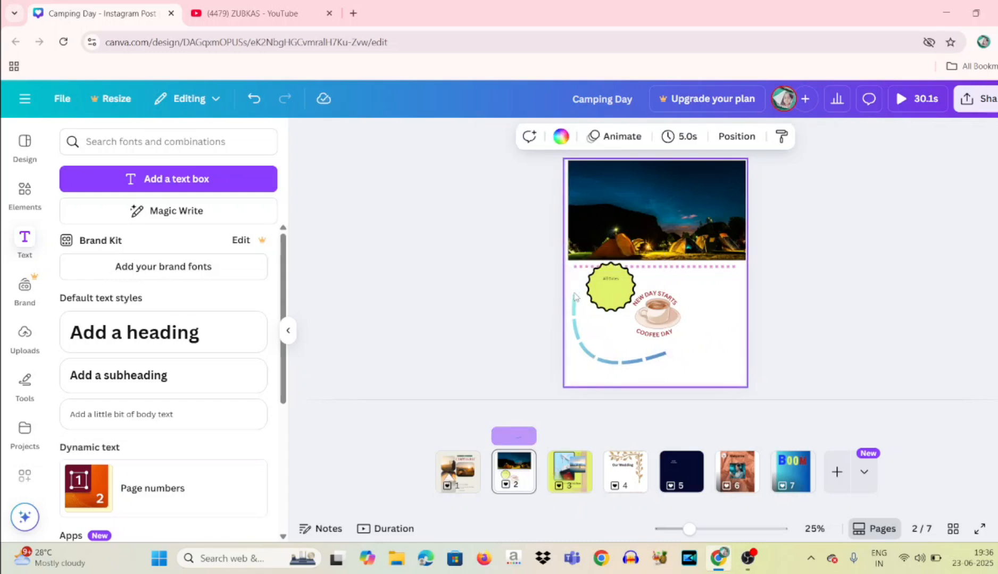
click(574, 298)
drag(575, 298, 574, 321)
mouse_move(600, 374)
mouse_down()
mouse_move(581, 370)
mouse_move(590, 377)
mouse_up()
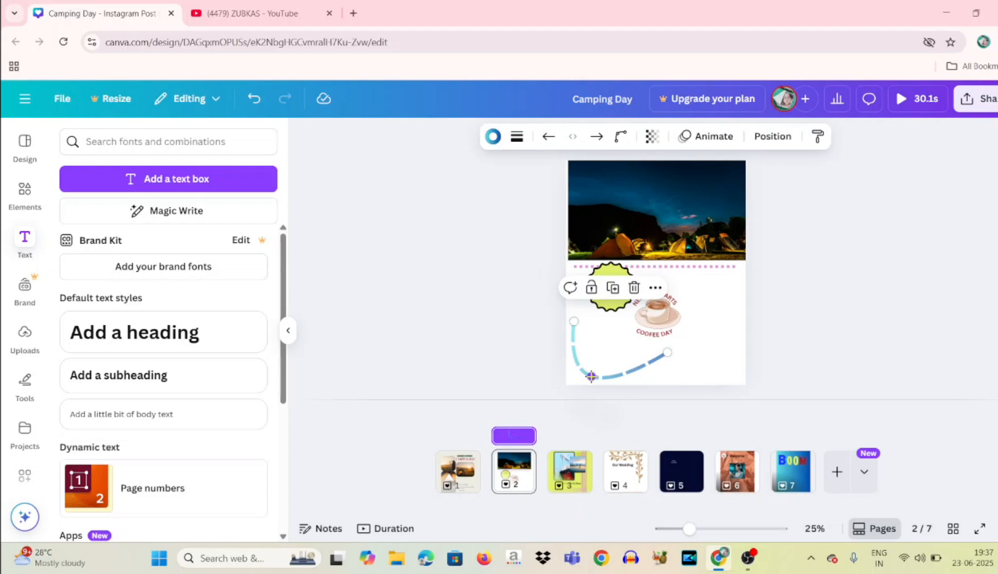
Step: Look through the available lines and shapes as well as the design templates and styles
click(22, 149)
click(24, 191)
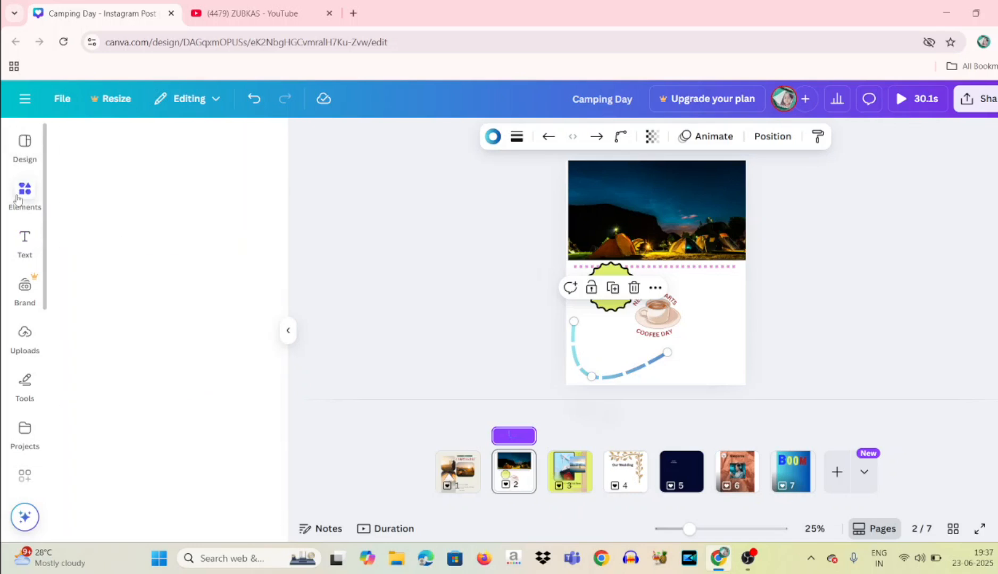
scroll(200, 306, up, 5)
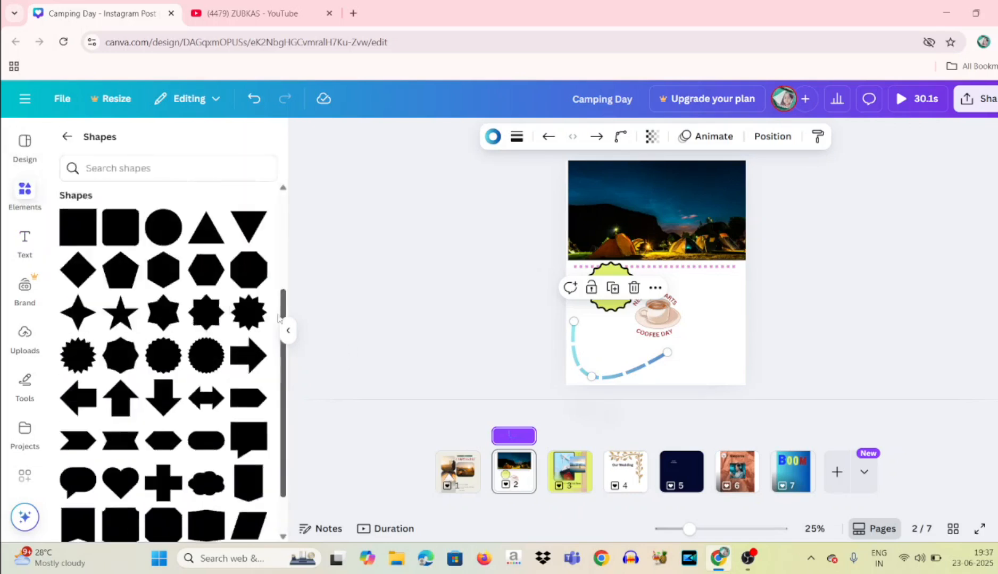
scroll(281, 259, down, 4)
scroll(282, 260, up, 4)
click(67, 137)
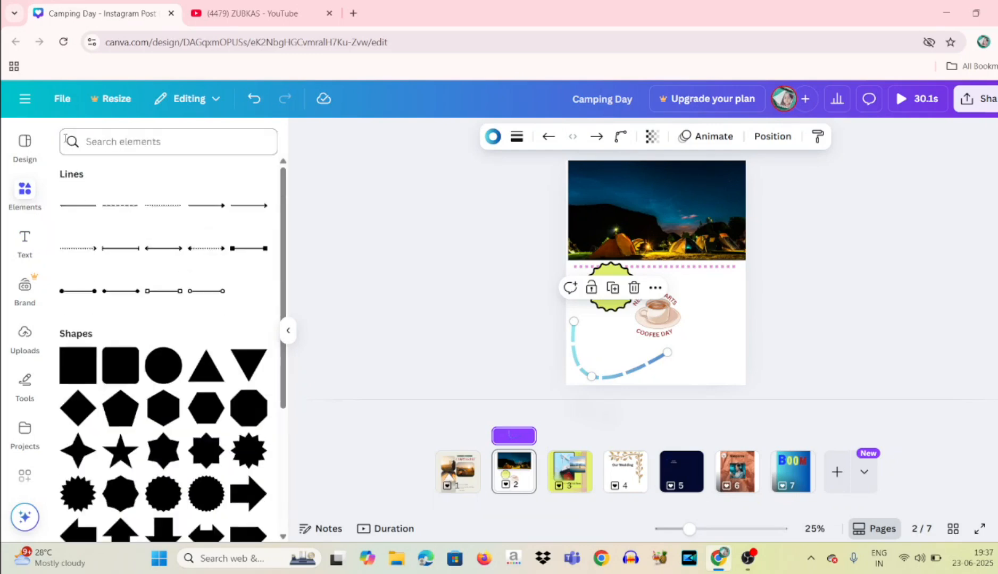
click(24, 146)
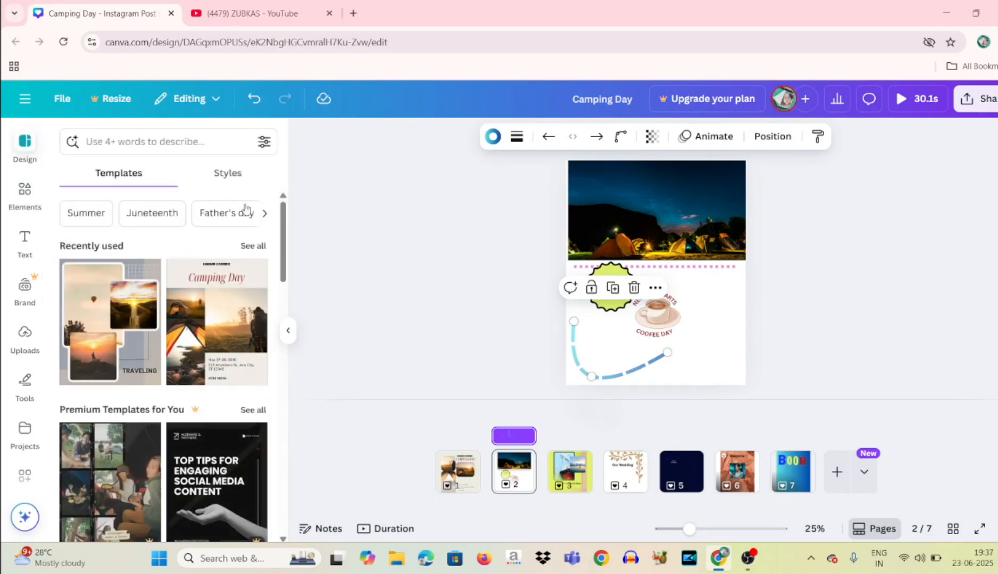
click(233, 175)
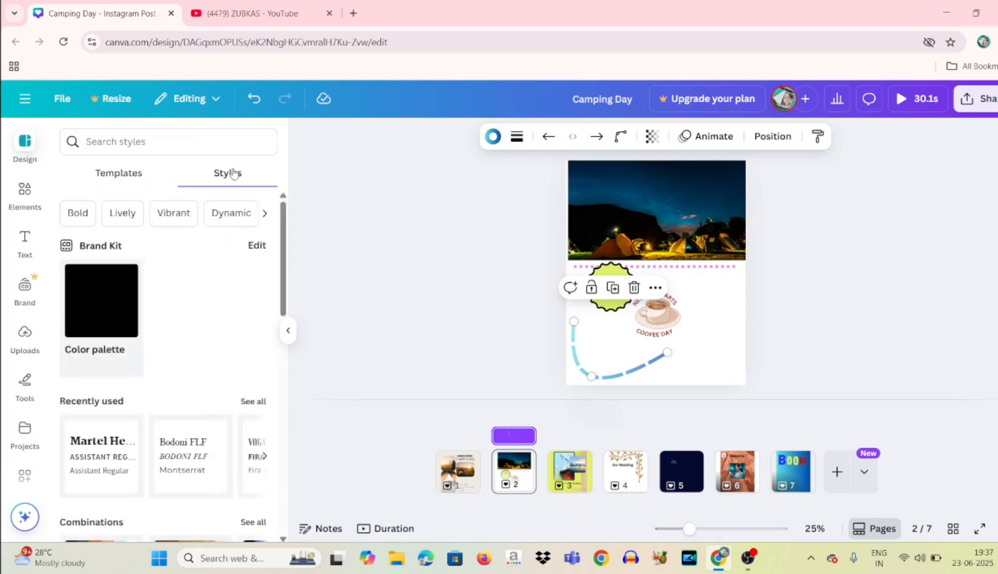
click(128, 184)
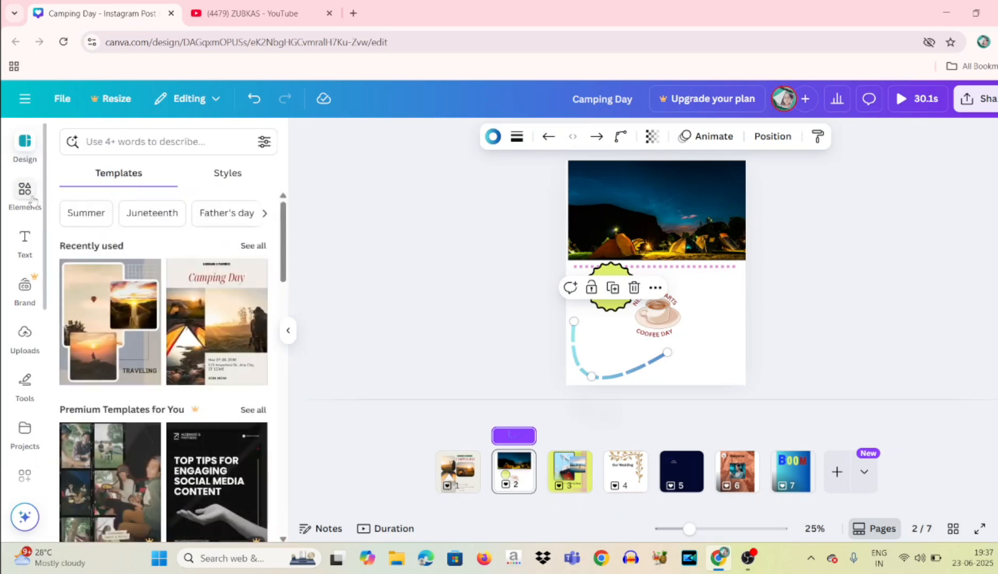
Step: Open the full set of magic-recommended graphics and browse the coffee-themed illustrations
click(26, 192)
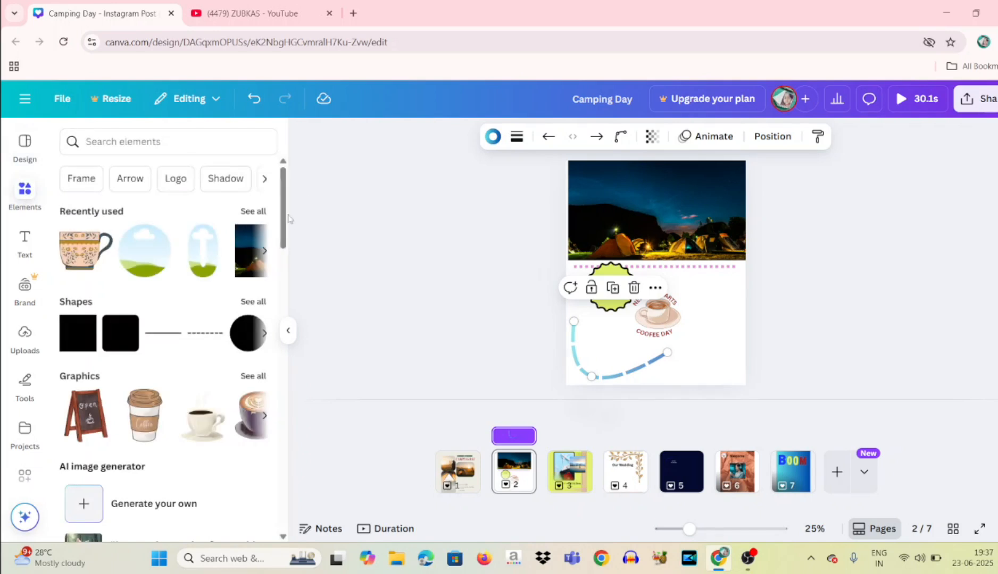
scroll(284, 228, down, 3)
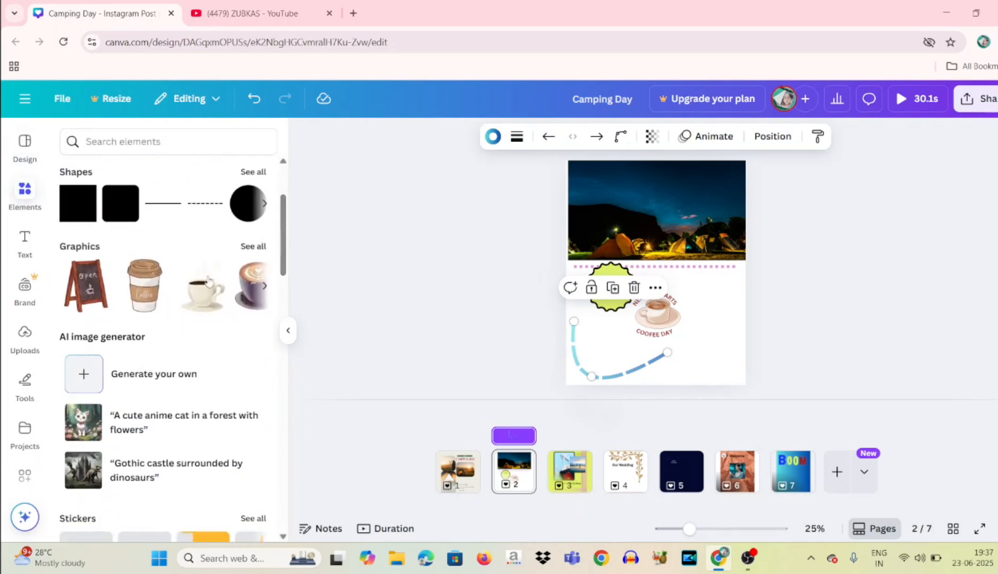
click(253, 247)
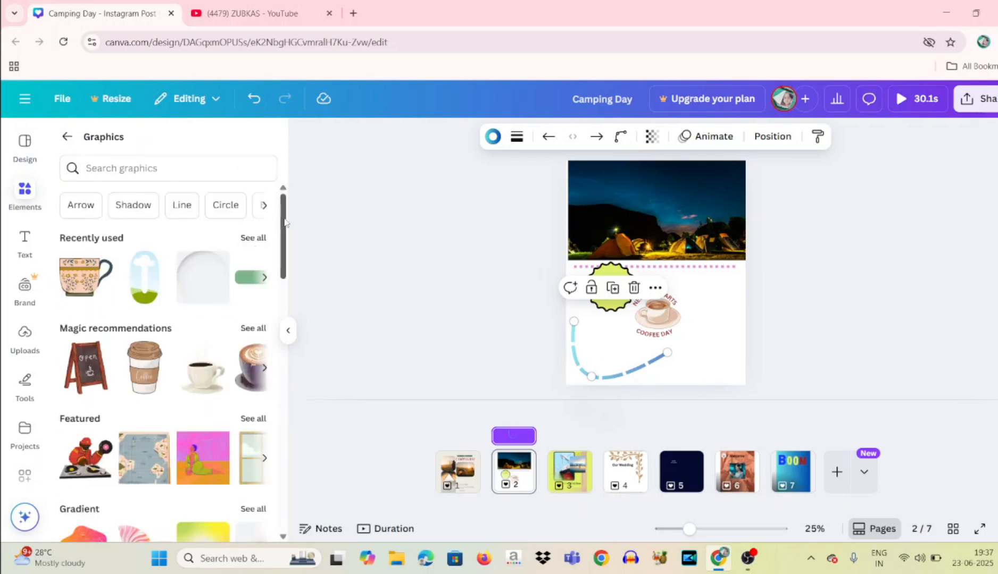
drag(284, 219, 284, 247)
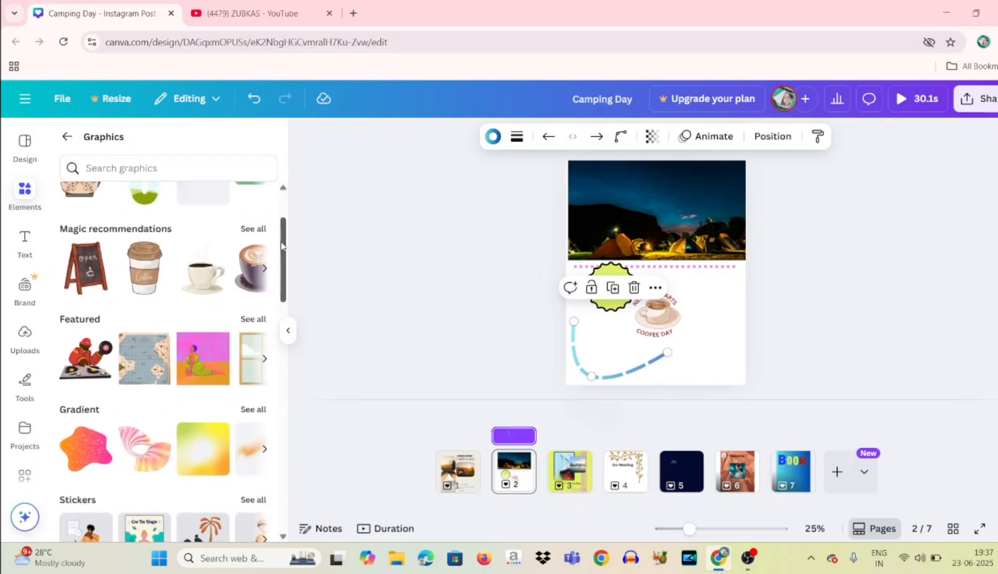
click(253, 224)
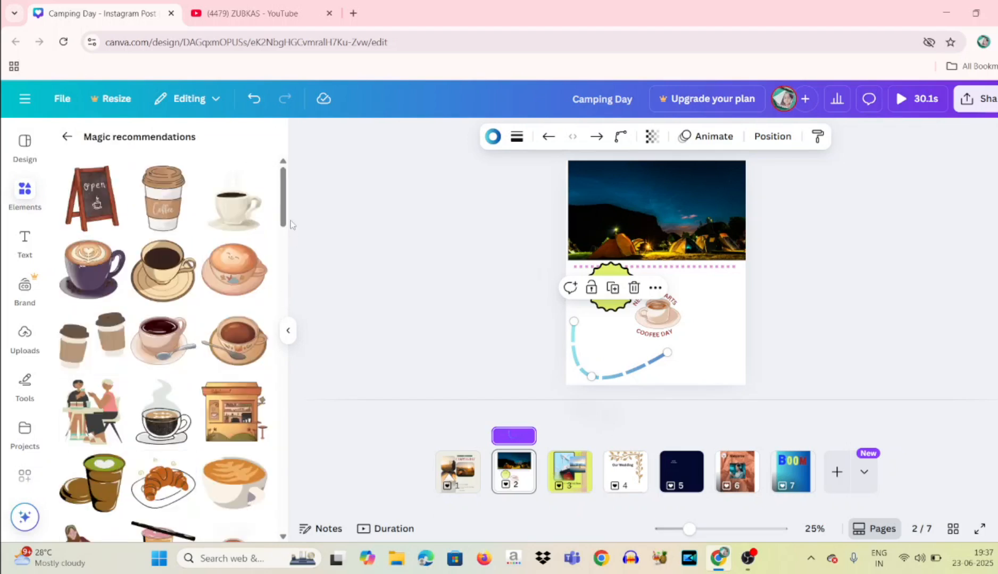
mouse_move(287, 215)
mouse_down()
mouse_move(297, 423)
mouse_move(270, 245)
mouse_move(283, 179)
mouse_move(282, 201)
mouse_up()
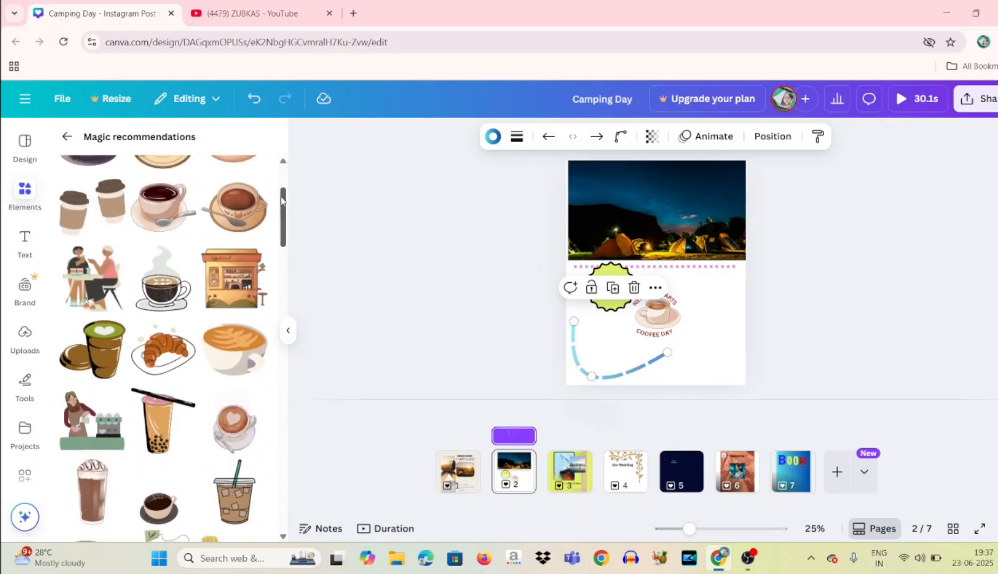
Step: Add the coffee cup and spoon graphic, shrink it and place it to the right of the coffee badge
click(244, 209)
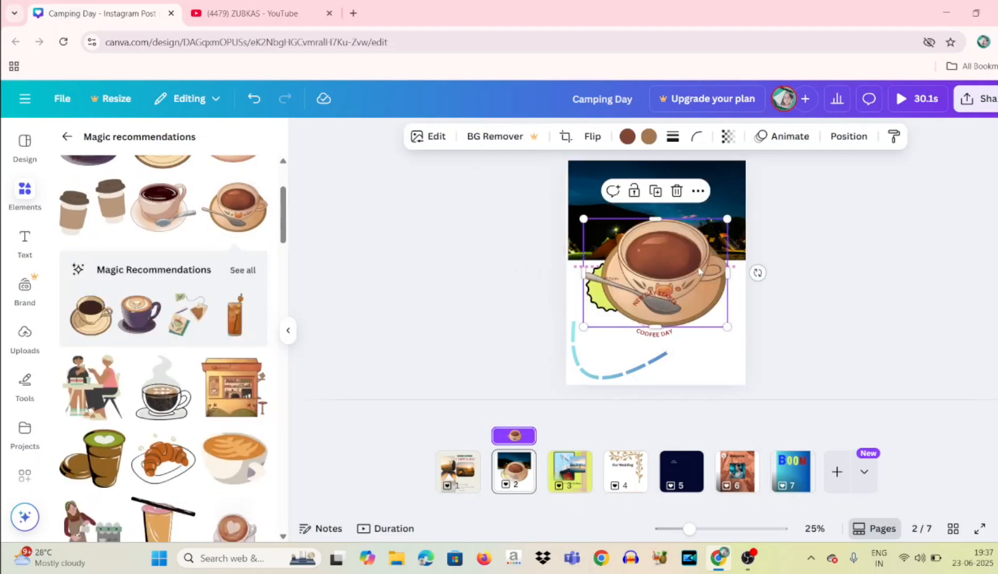
drag(724, 220, 676, 263)
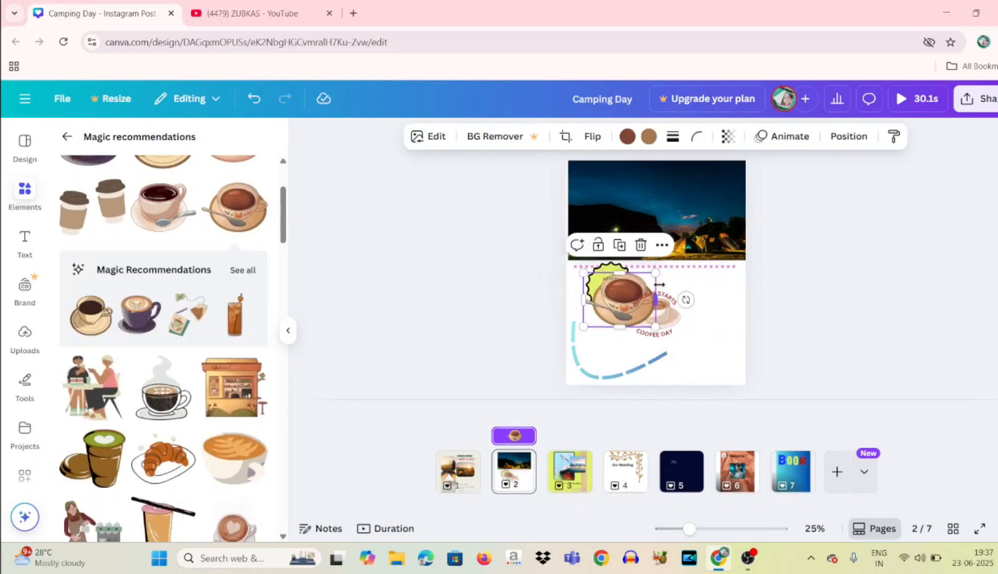
drag(625, 311, 711, 322)
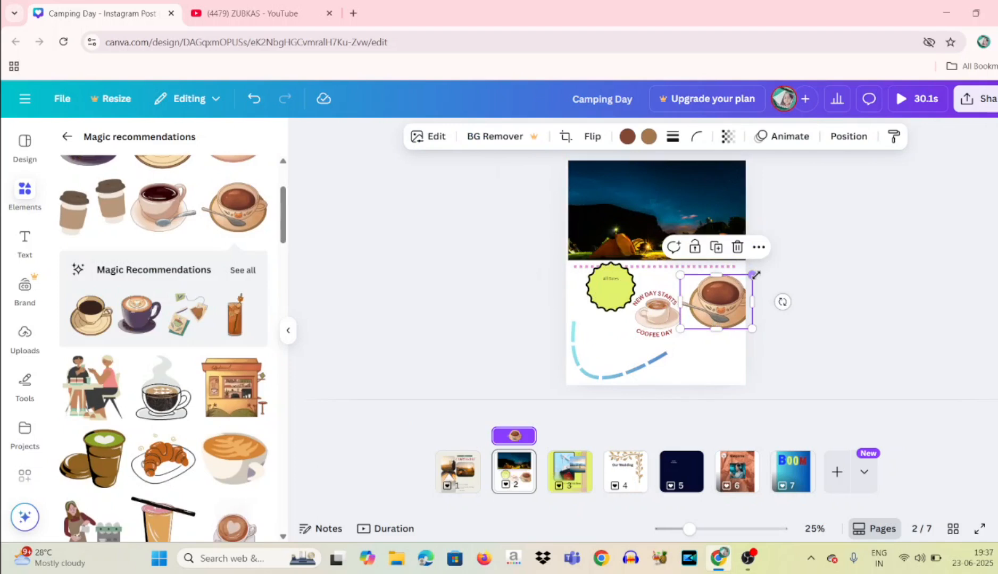
drag(749, 274, 725, 310)
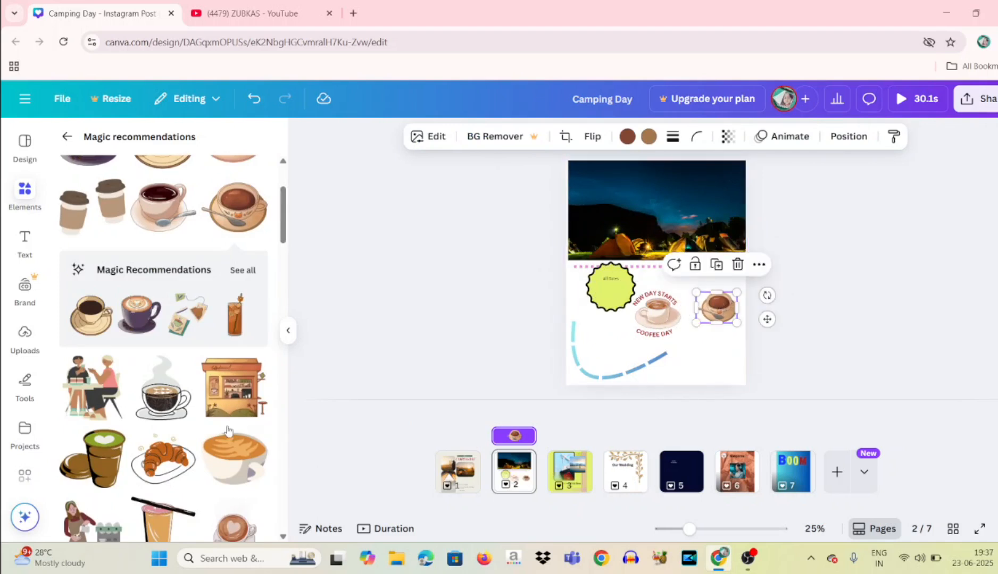
Step: Add the coffee shop graphic, scale it down and move it to the lower-left part of the page
click(223, 407)
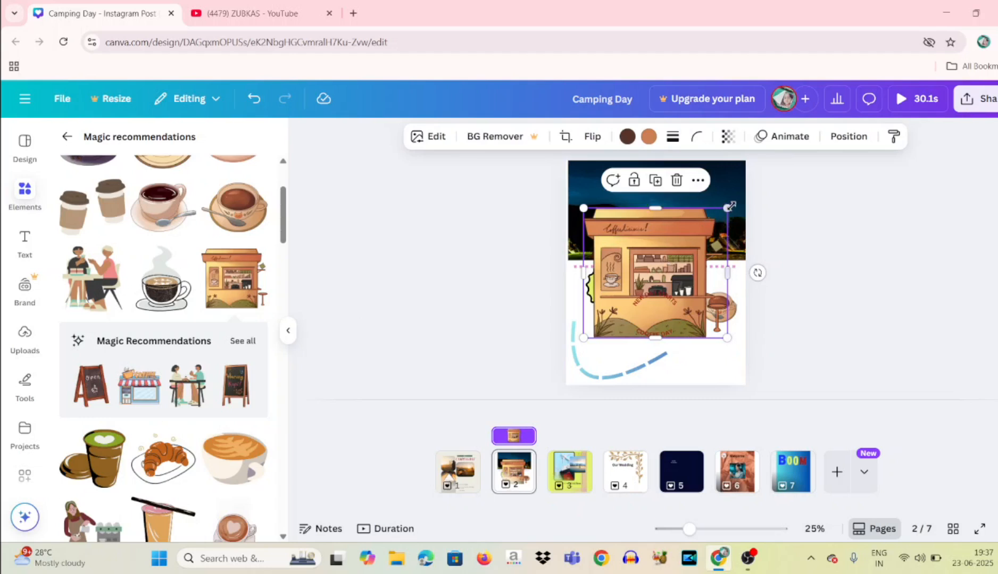
drag(727, 208, 677, 272)
drag(616, 296, 607, 348)
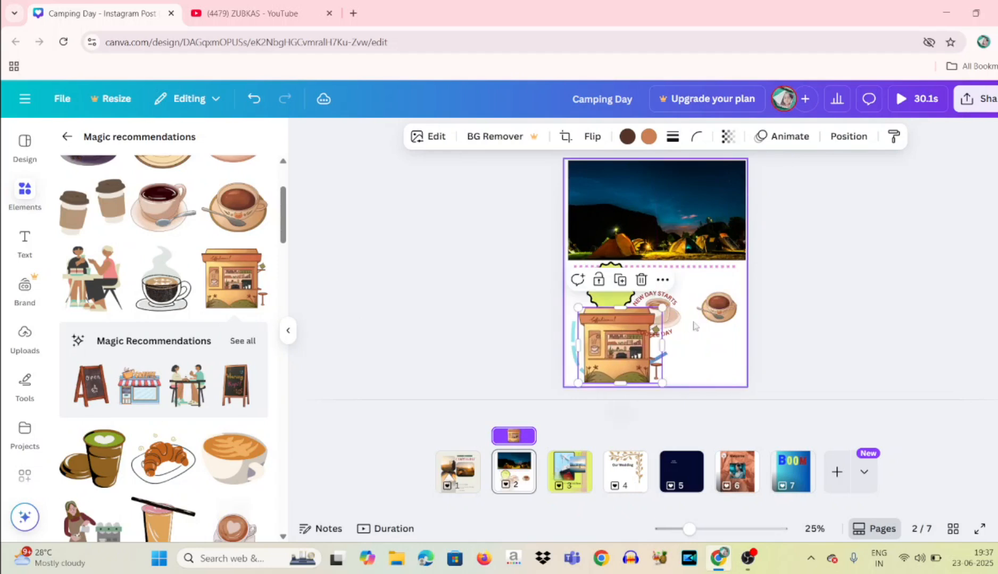
Step: Delete the cup and spoon graphic and put the coffee shop, scaled down further, in its place beside the coffee badge
click(715, 314)
key(Delete)
drag(618, 387, 705, 333)
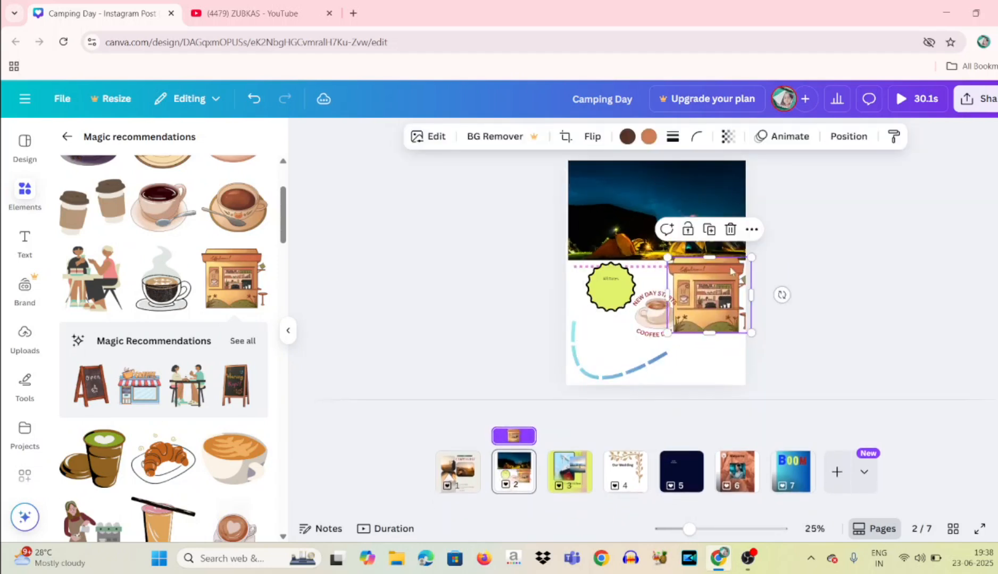
drag(751, 257, 725, 280)
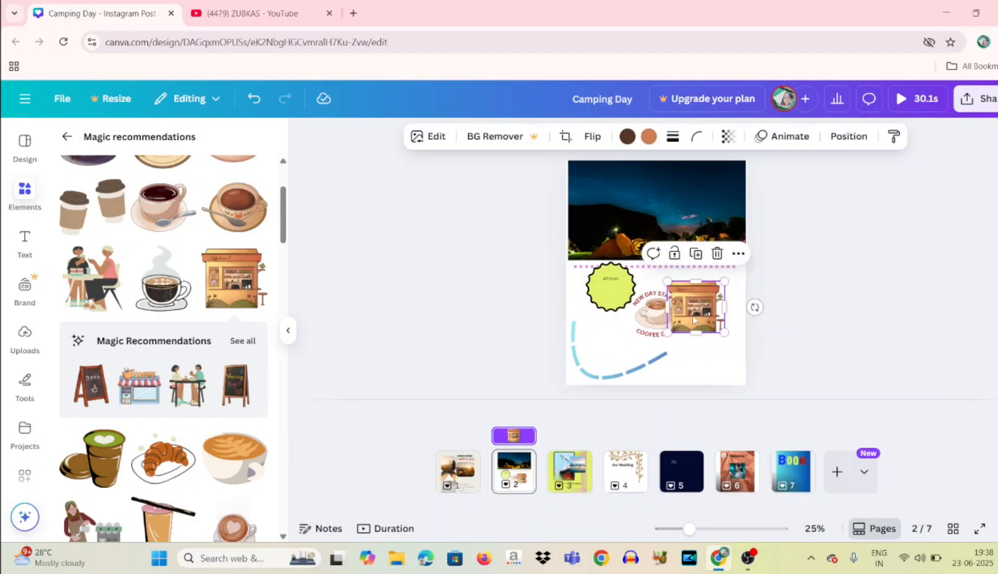
drag(694, 319, 718, 310)
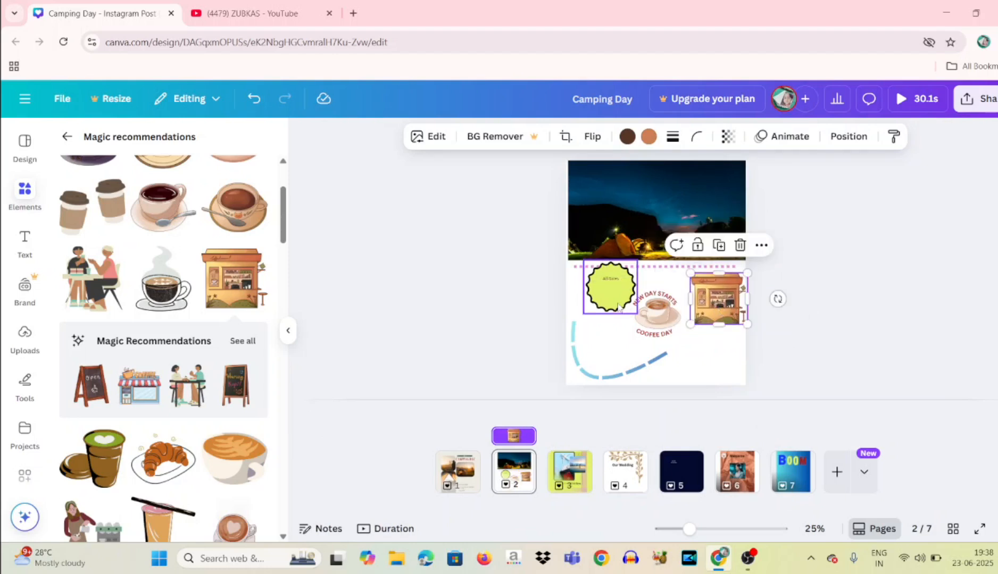
click(618, 306)
click(633, 302)
click(698, 311)
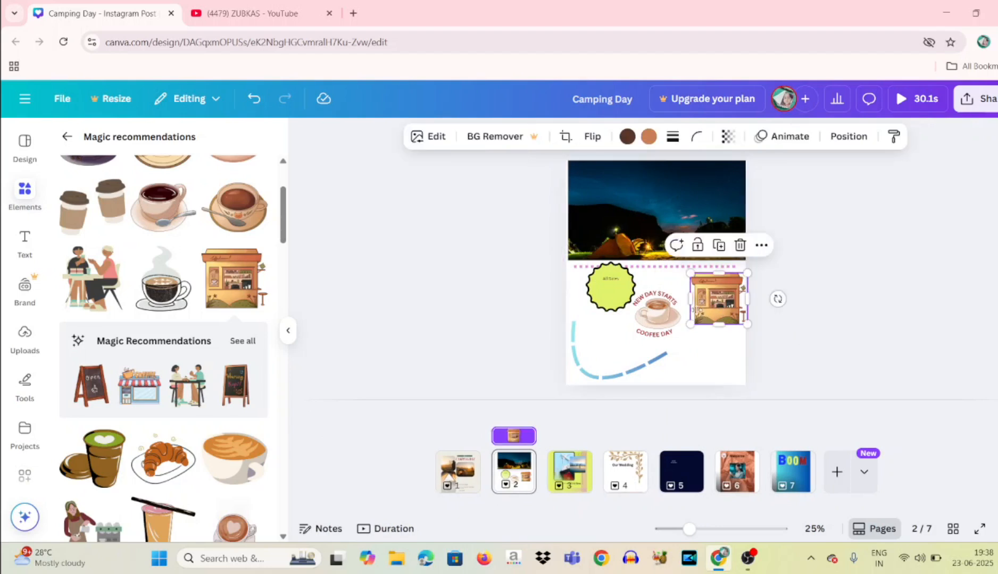
Step: Delete the yellow starburst label and nudge the coffee shop graphic into place beside the coffee badge
click(609, 306)
key(Delete)
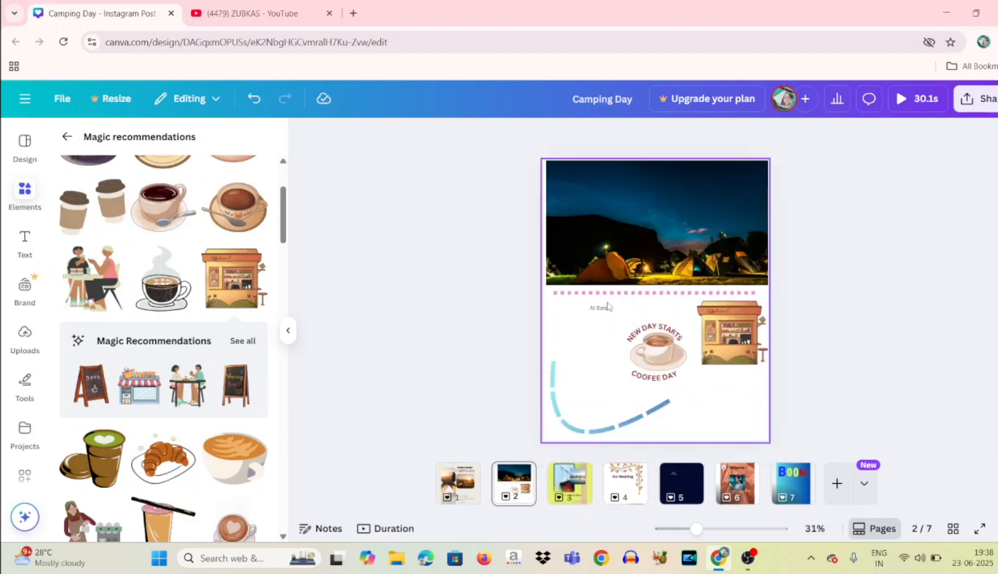
click(711, 339)
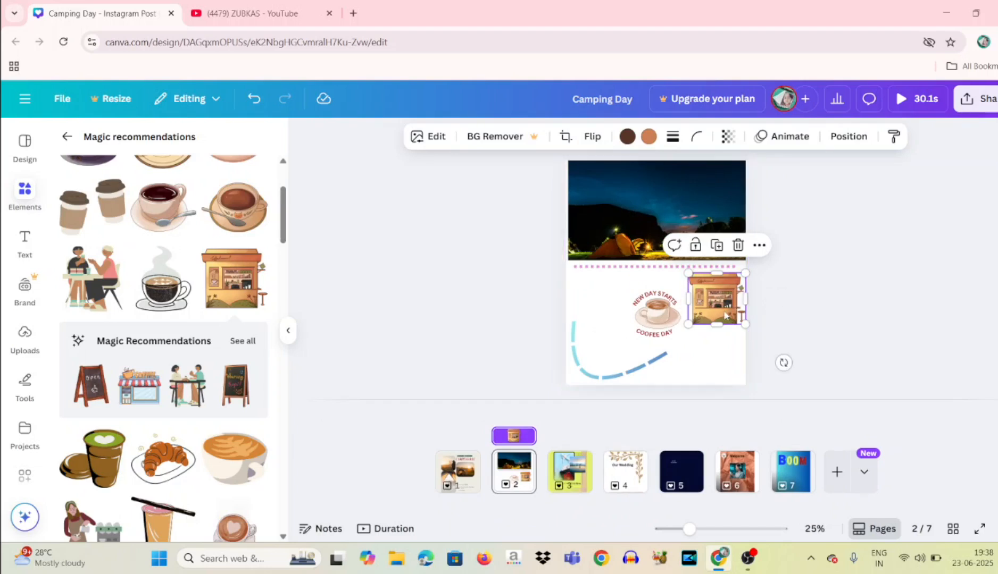
mouse_move(705, 317)
mouse_down()
mouse_move(589, 321)
mouse_move(715, 323)
mouse_up()
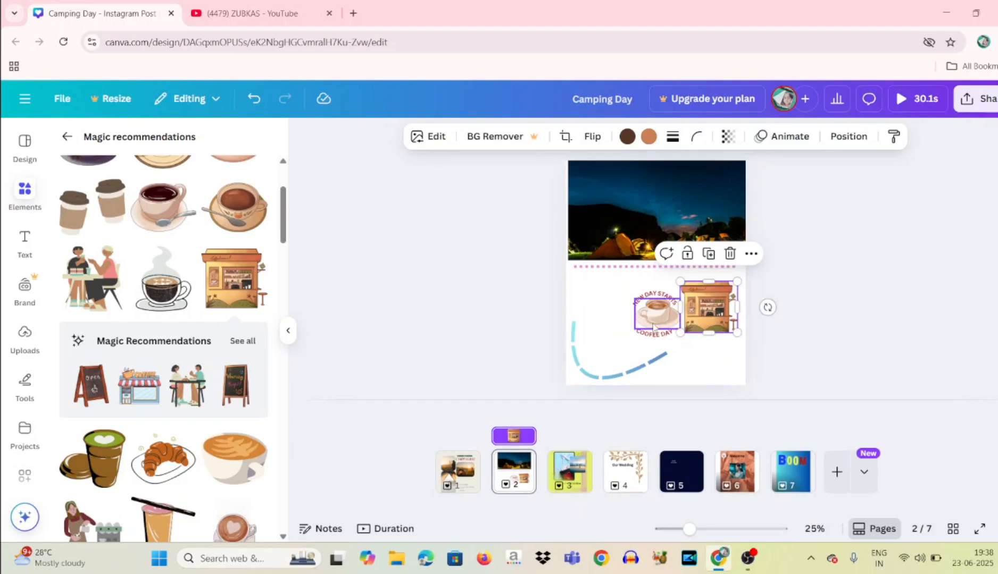
click(654, 328)
click(645, 326)
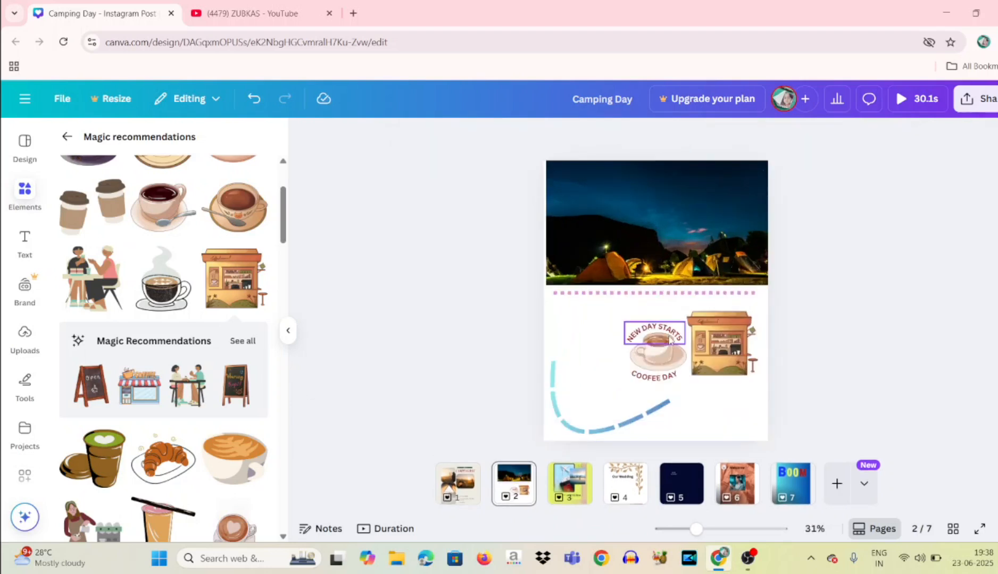
click(698, 311)
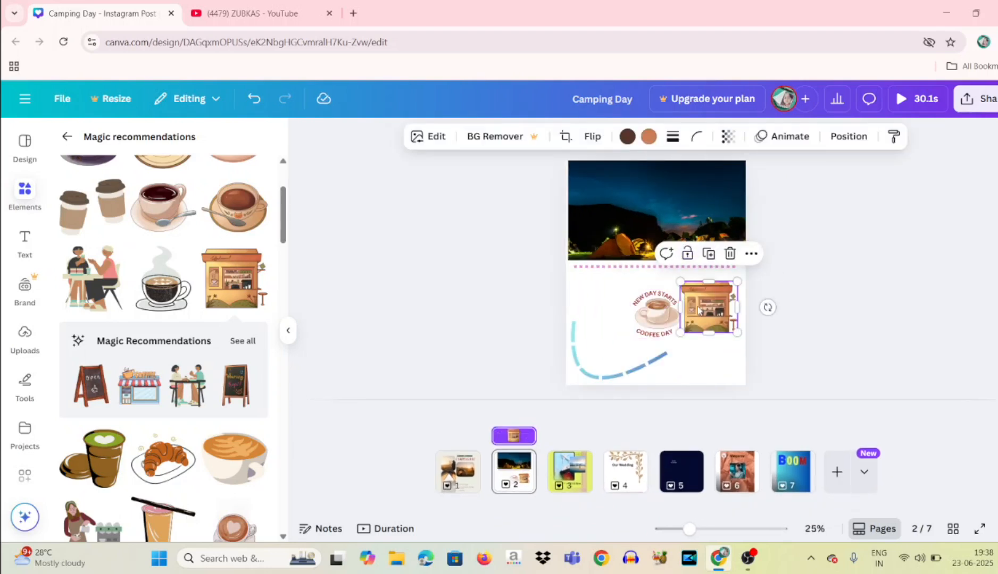
drag(698, 312, 703, 311)
click(656, 306)
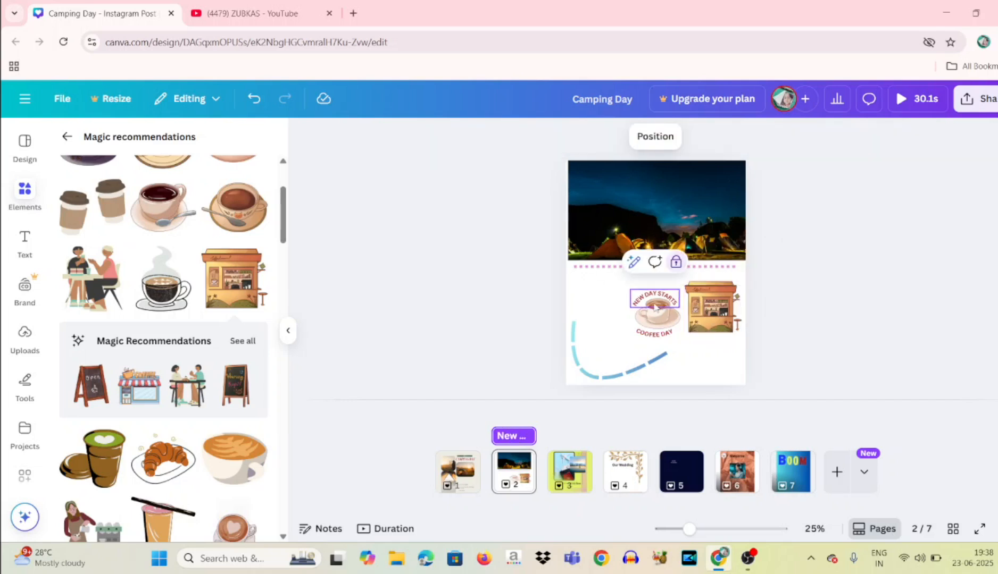
click(706, 299)
Step: Add a text box beneath the coffee shop graphic reading "Weel to New Coffe Shopee"
click(25, 244)
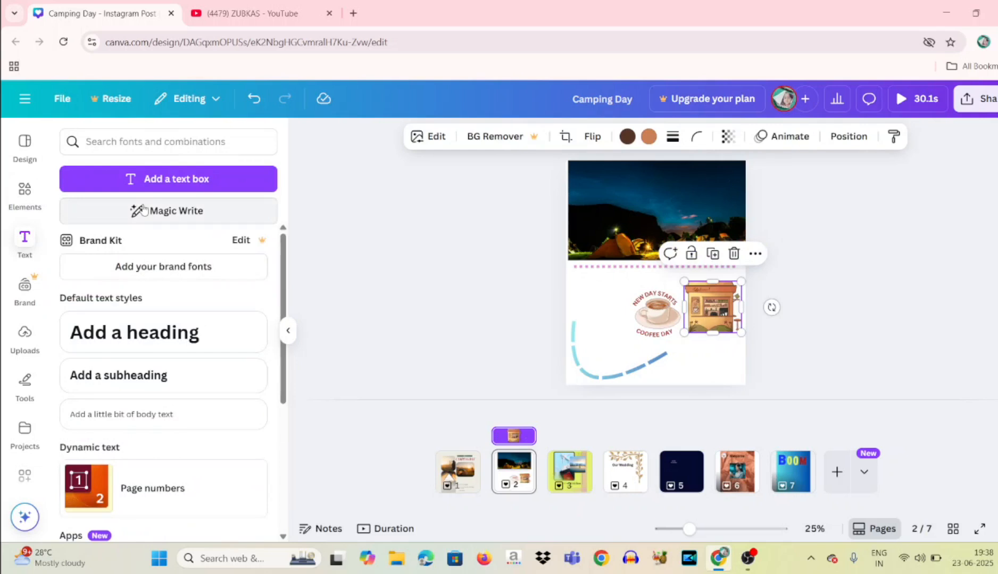
click(167, 180)
drag(724, 368, 724, 374)
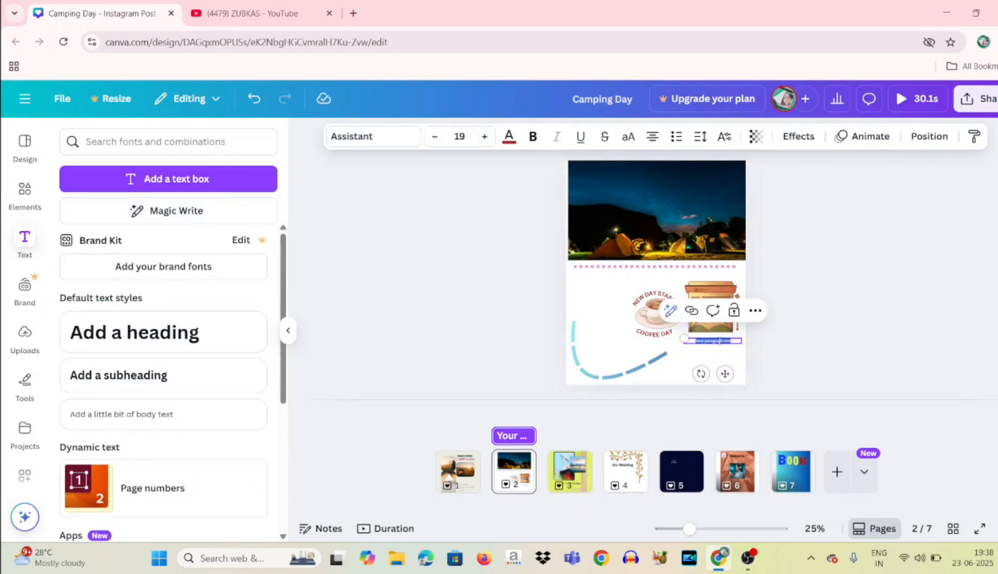
key(BackSpace)
text(Weel)
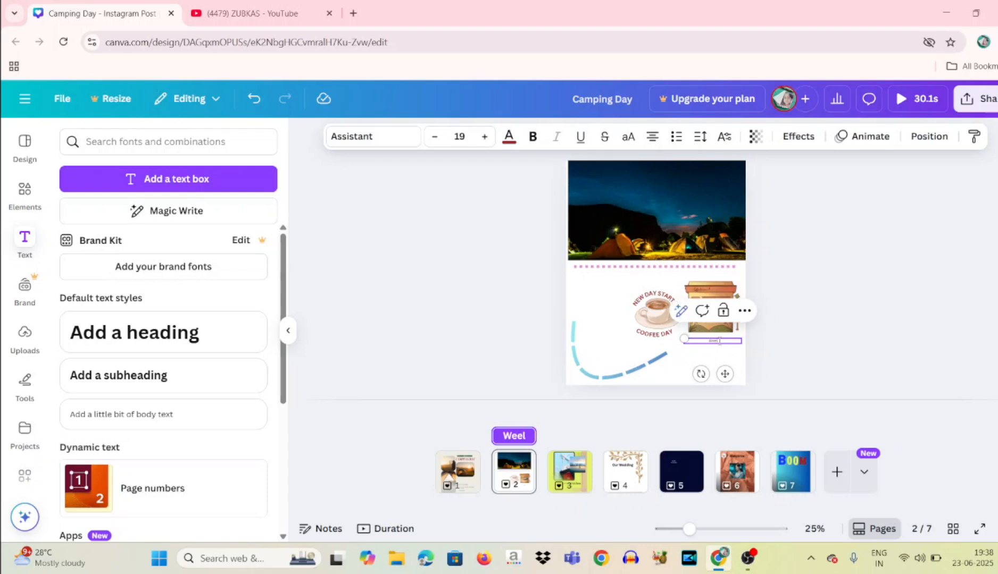
text( to)
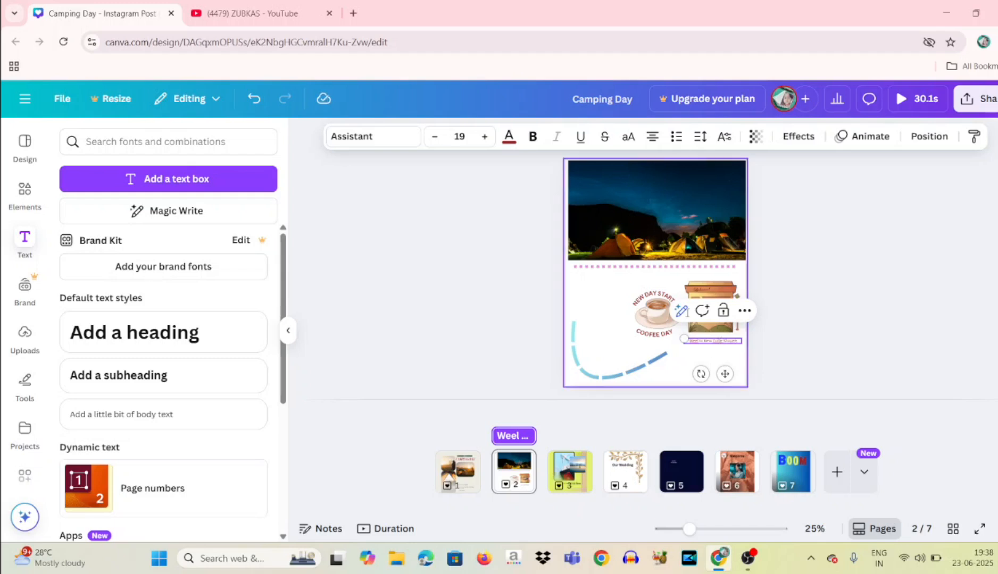
Step: Set the shop caption's font size to 29 and its font to Canva Sans
click(483, 137)
click(483, 137)
click(483, 137)
click(484, 137)
click(483, 137)
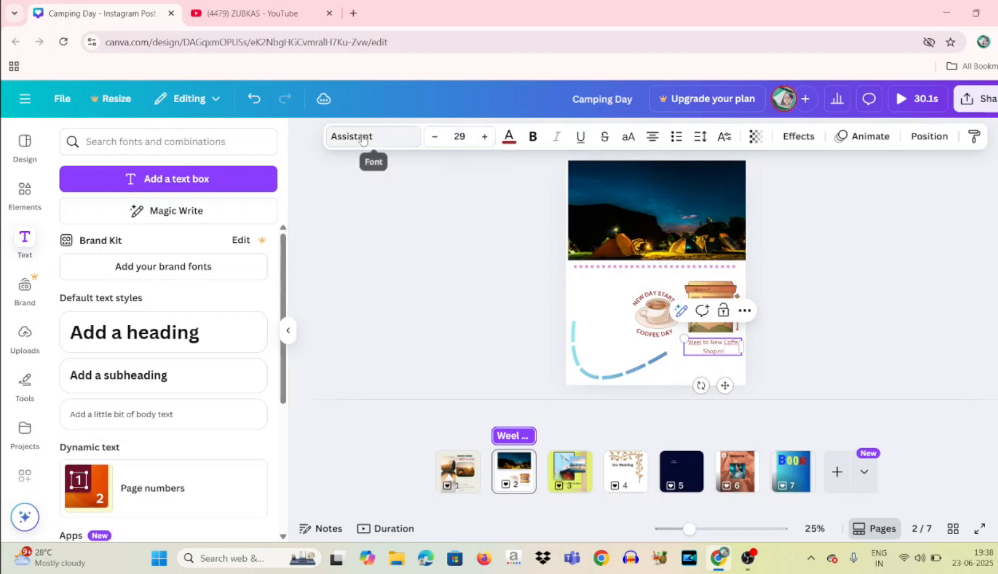
click(362, 136)
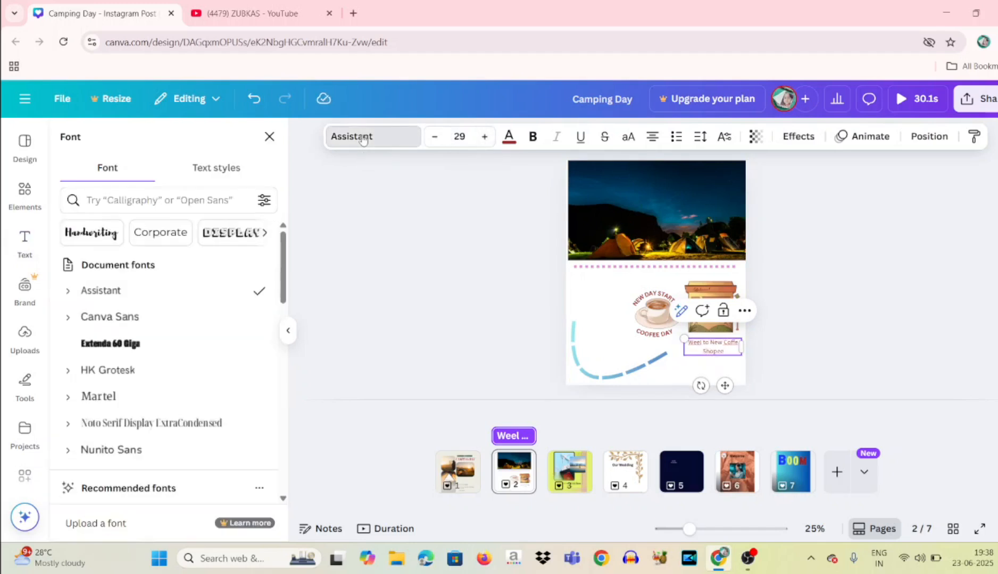
click(130, 317)
click(532, 136)
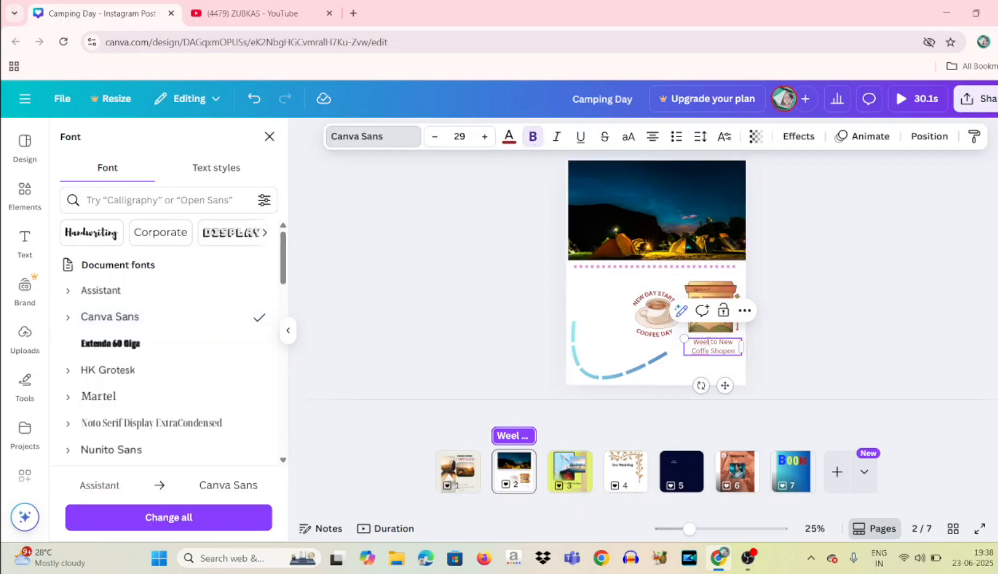
Step: Correct the word "Weel" in the shop caption to "Welcome"
key(BackSpace)
key(BackSpace)
key(BackSpace)
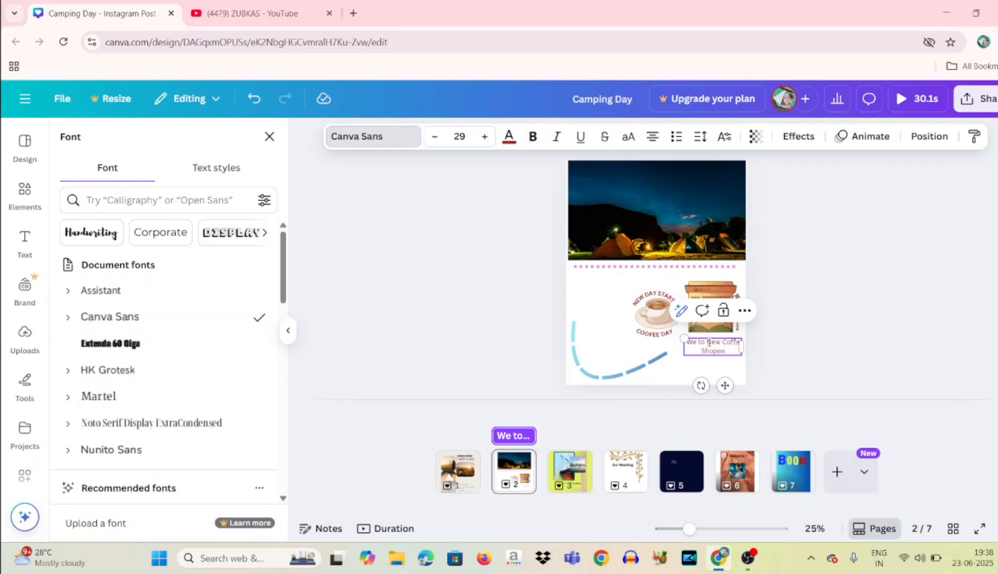
text(elcome)
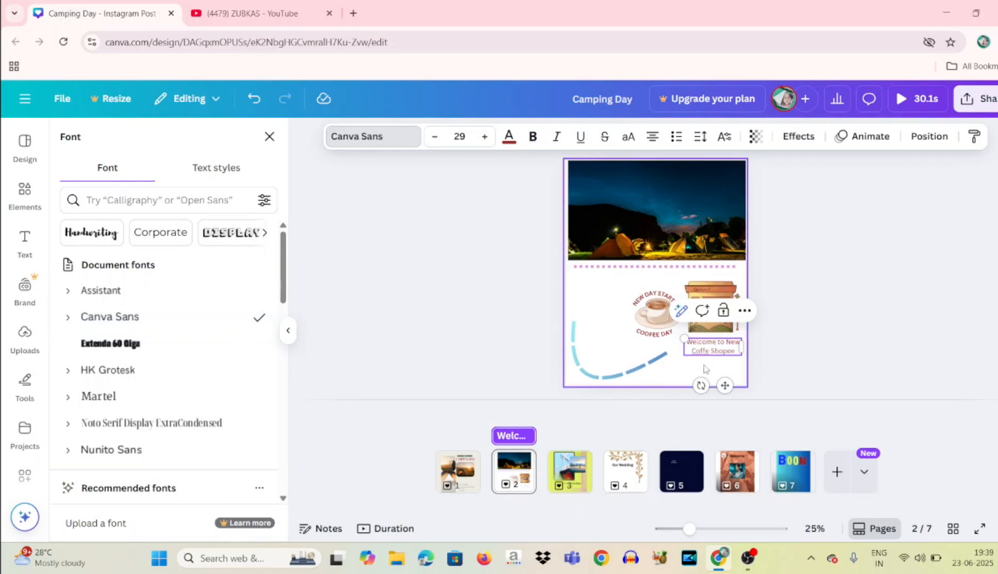
click(699, 363)
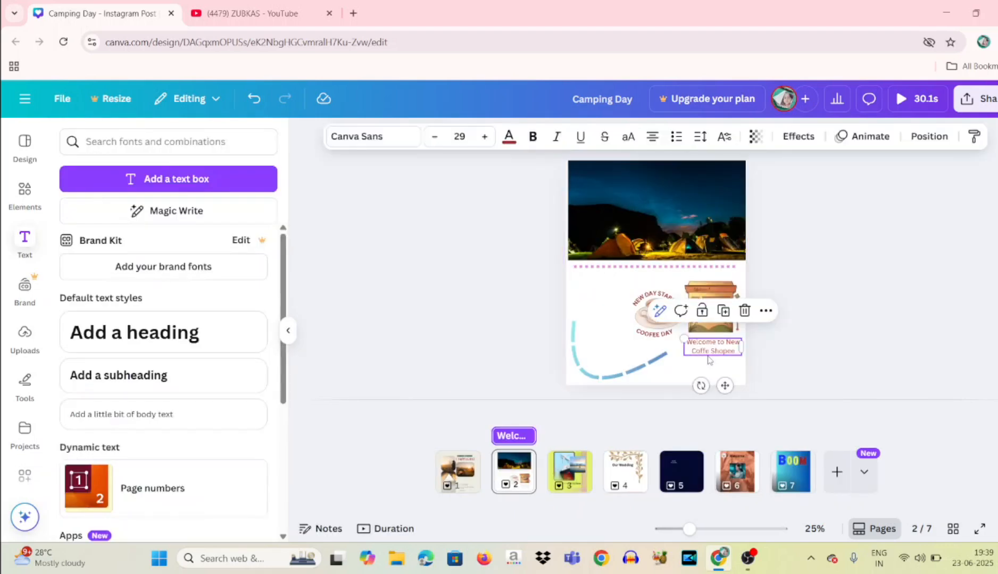
Step: Make the shop caption bold and widen its text box slightly
click(532, 136)
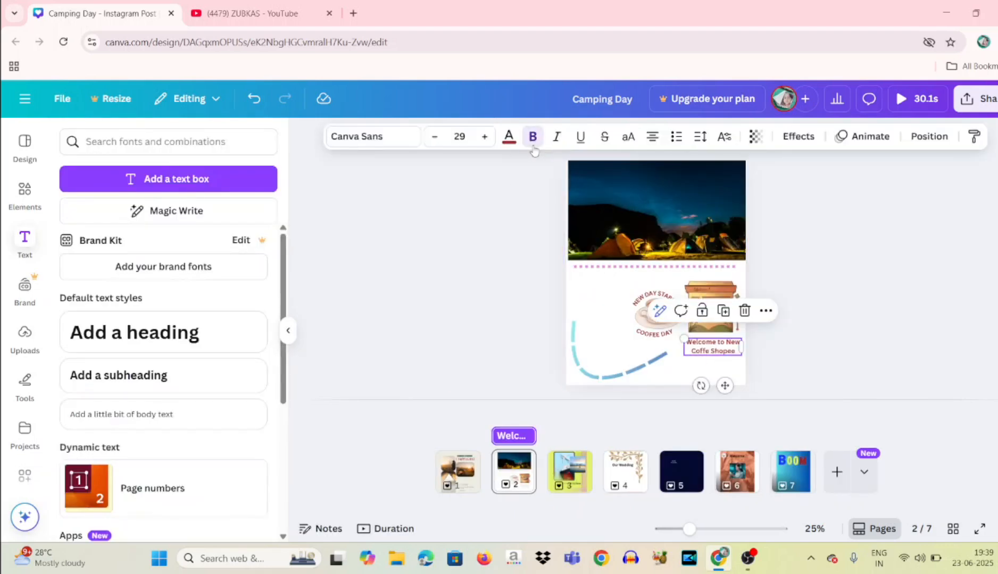
click(740, 345)
drag(741, 345, 746, 345)
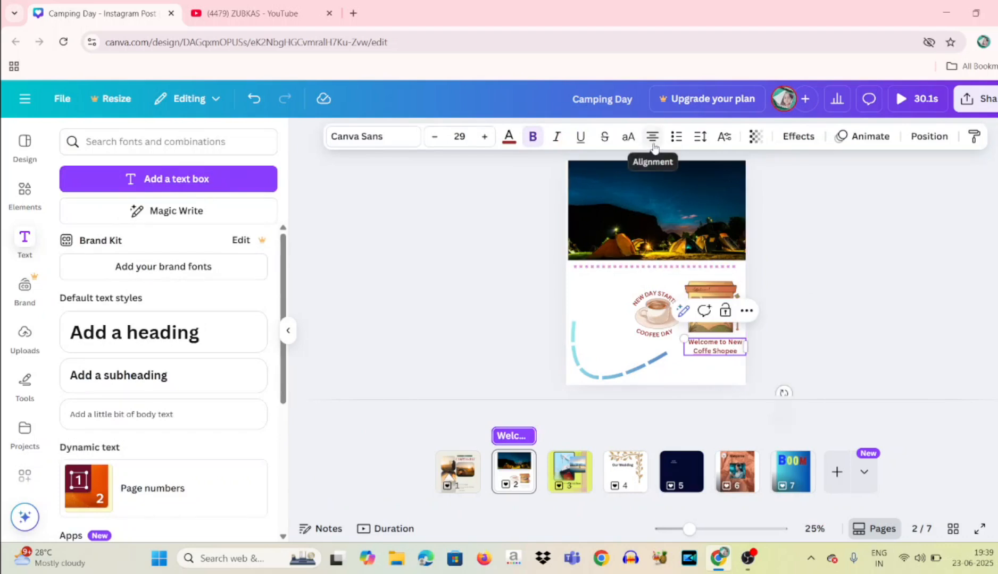
Step: Cycle the shop caption's text alignment back to centre, and turn uppercase on and off again
click(652, 138)
click(653, 145)
click(653, 145)
click(633, 143)
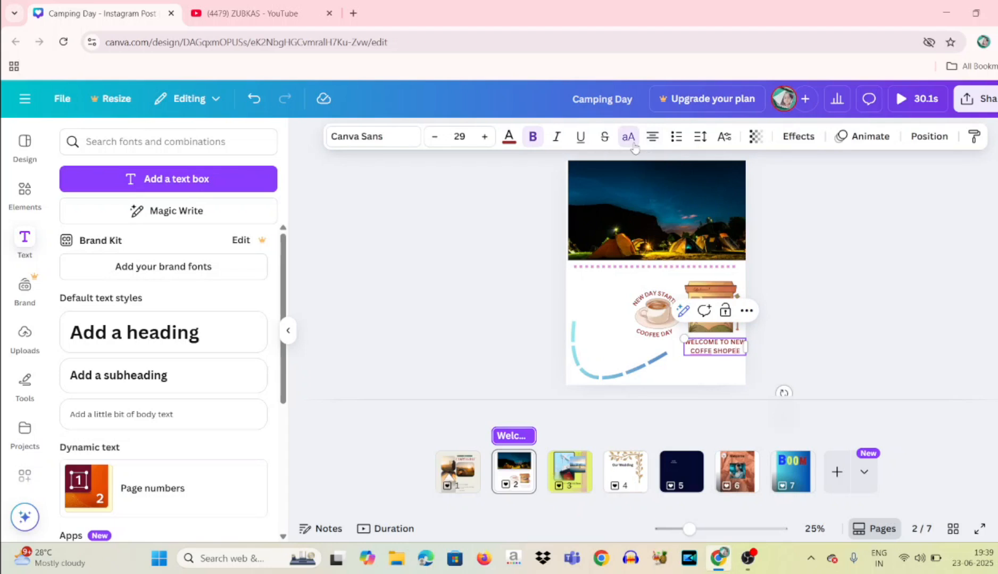
click(633, 143)
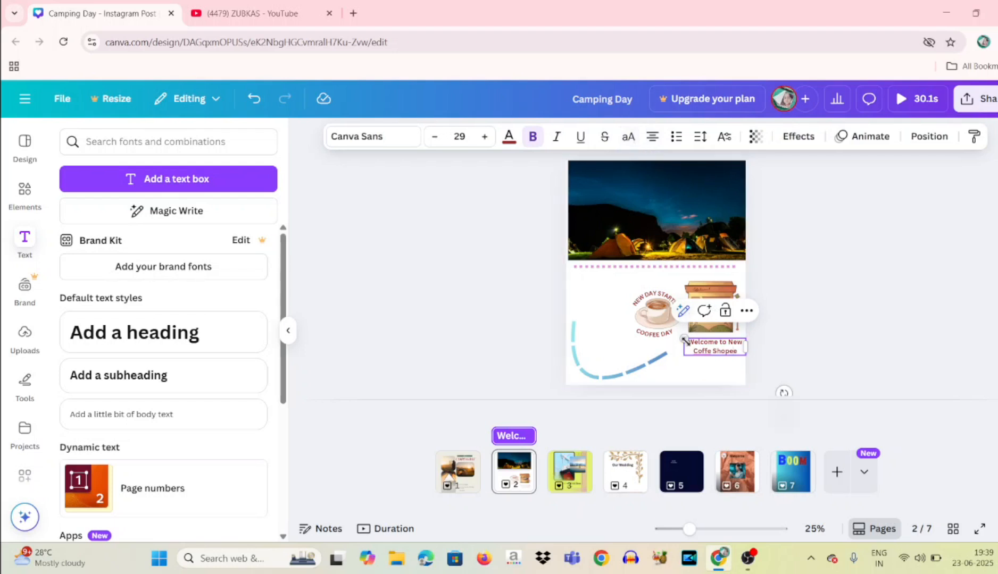
Step: Fine-tune the caption's position beneath the coffee shop graphic and deselect it
click(716, 363)
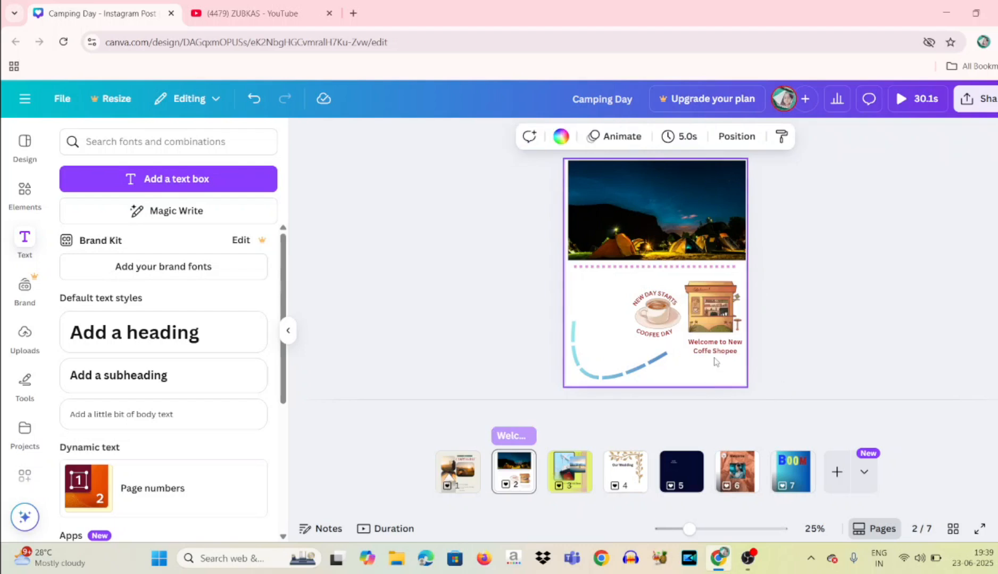
click(716, 352)
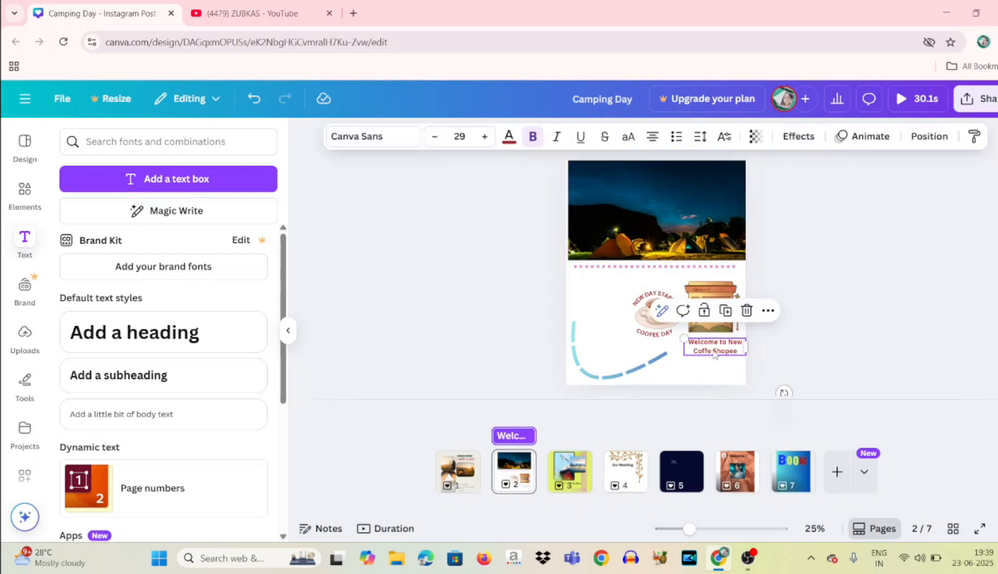
drag(713, 352, 713, 352)
click(523, 221)
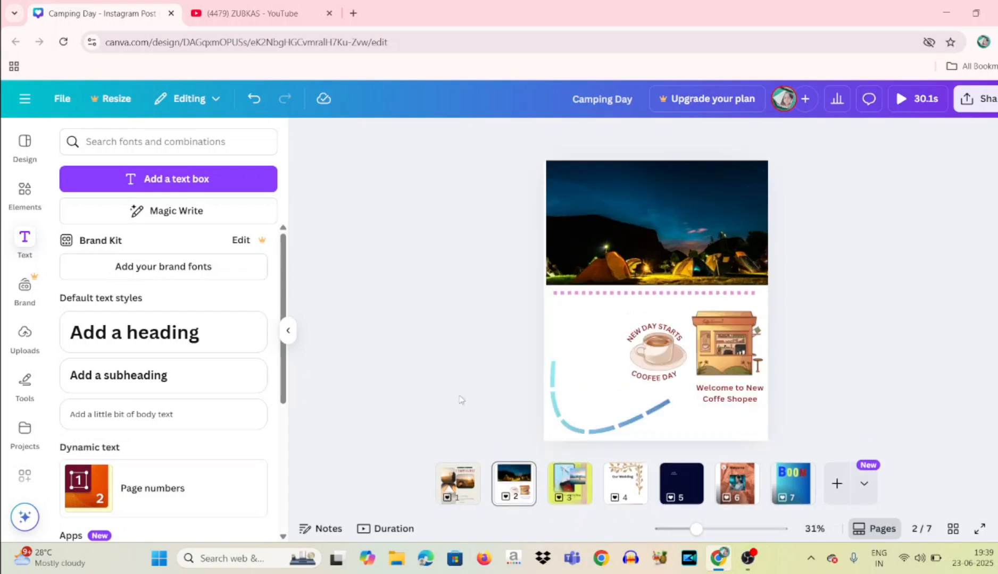
Step: Review the photos on page 3 and the headings, photos and event details on page 1
click(573, 492)
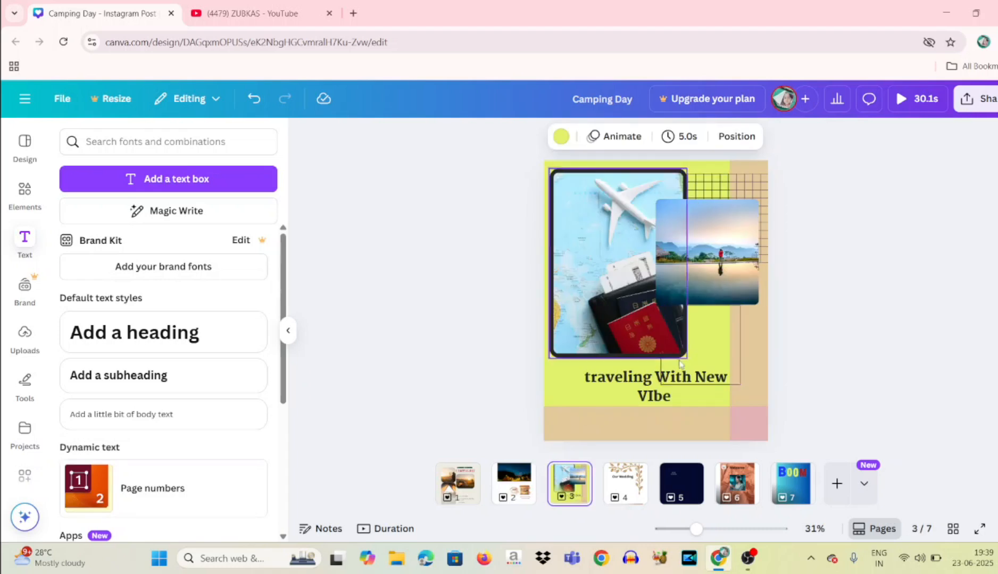
click(686, 169)
click(722, 250)
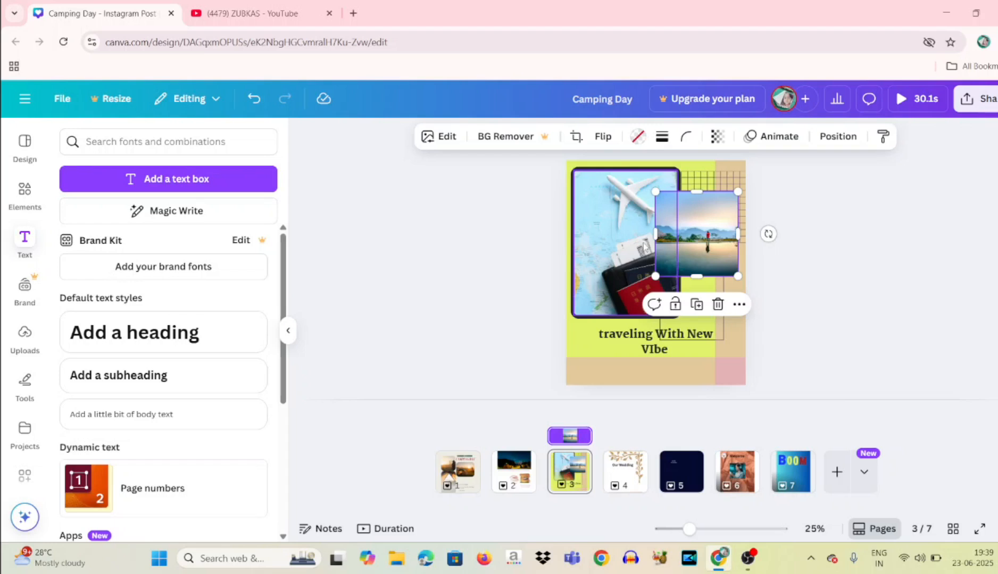
click(457, 475)
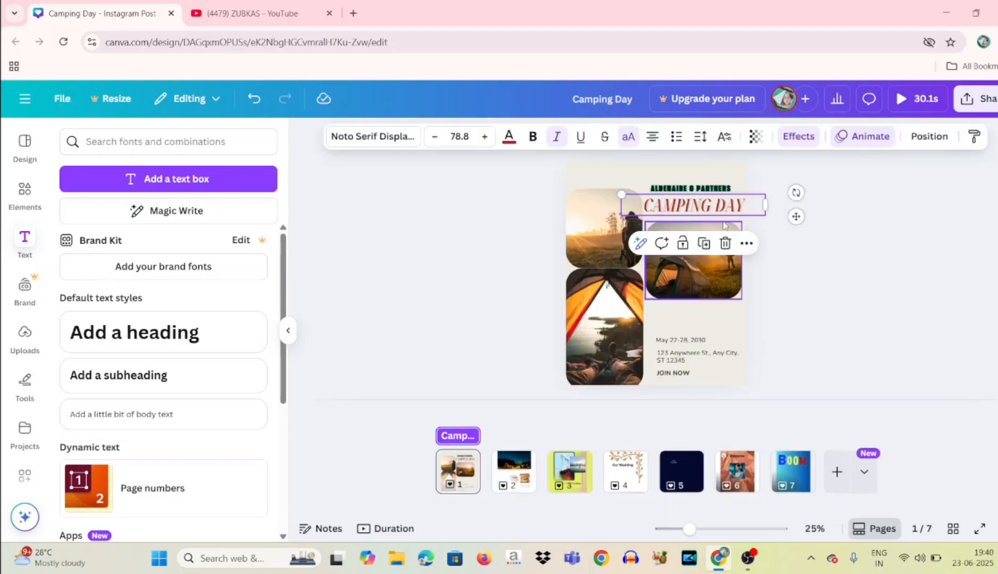
click(702, 189)
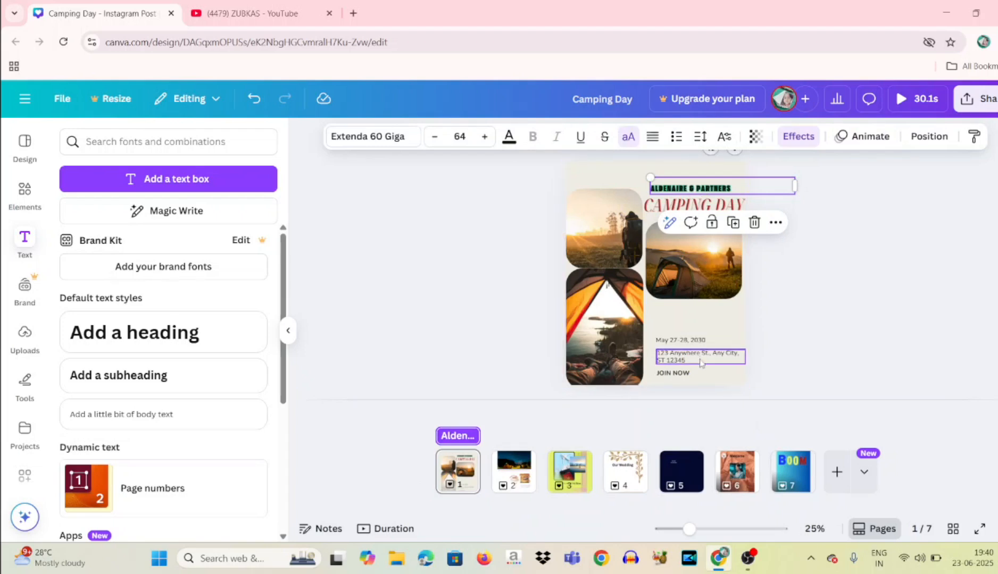
click(632, 364)
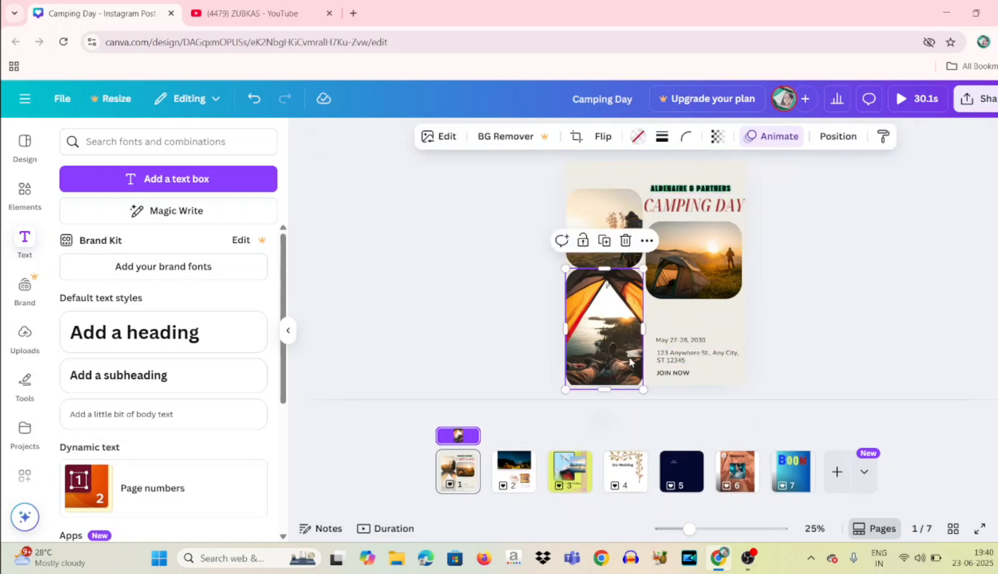
click(607, 216)
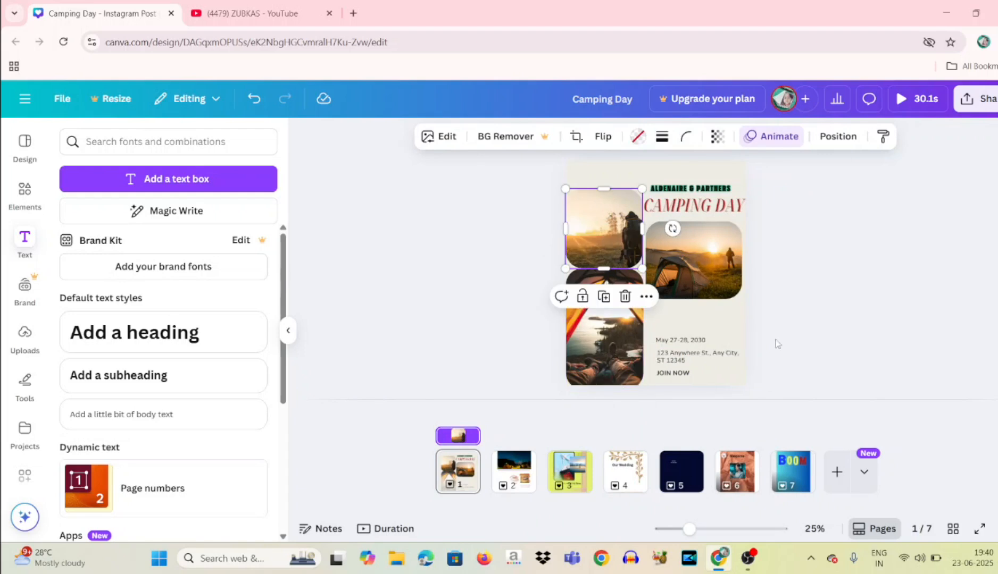
click(684, 367)
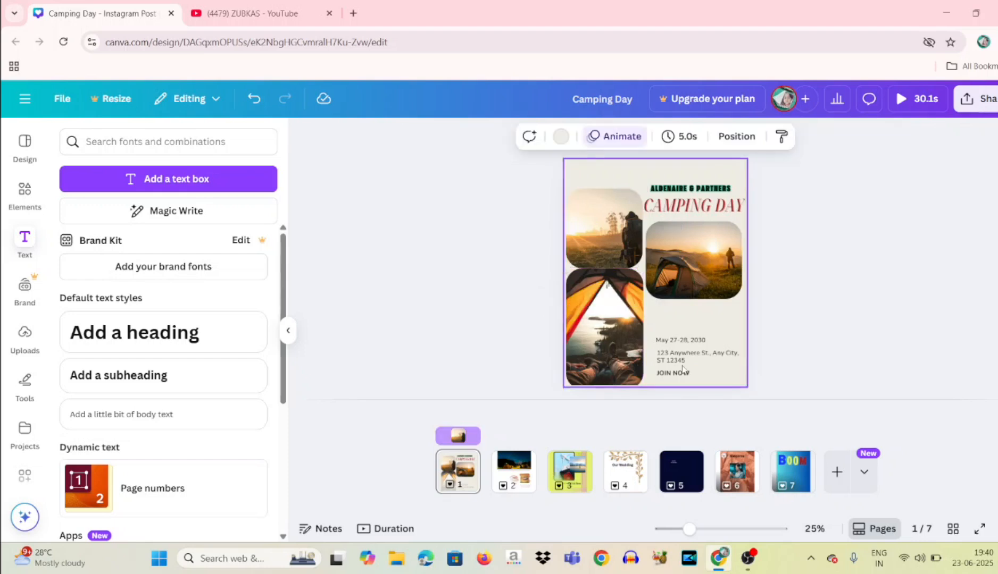
click(680, 353)
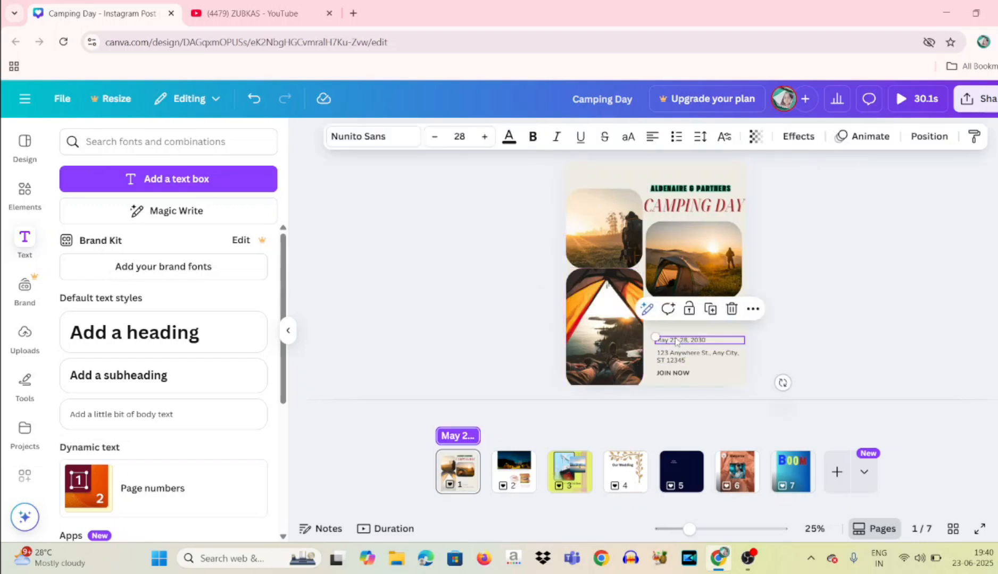
click(673, 373)
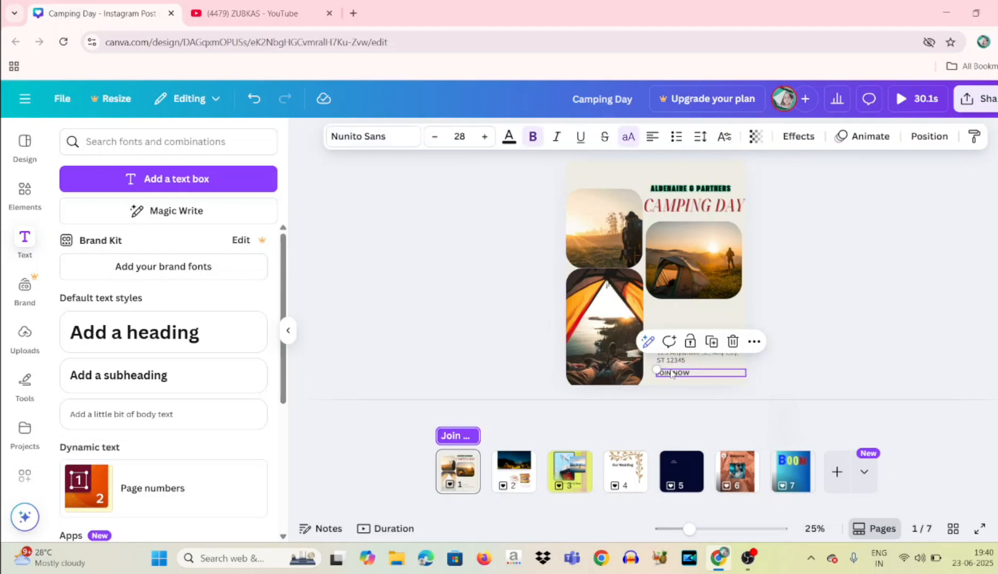
click(675, 362)
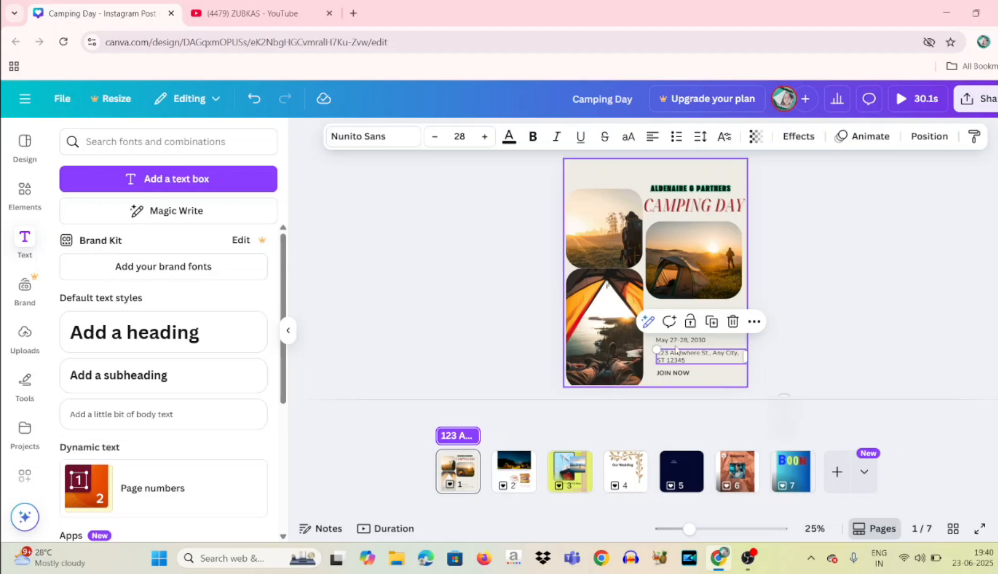
click(747, 558)
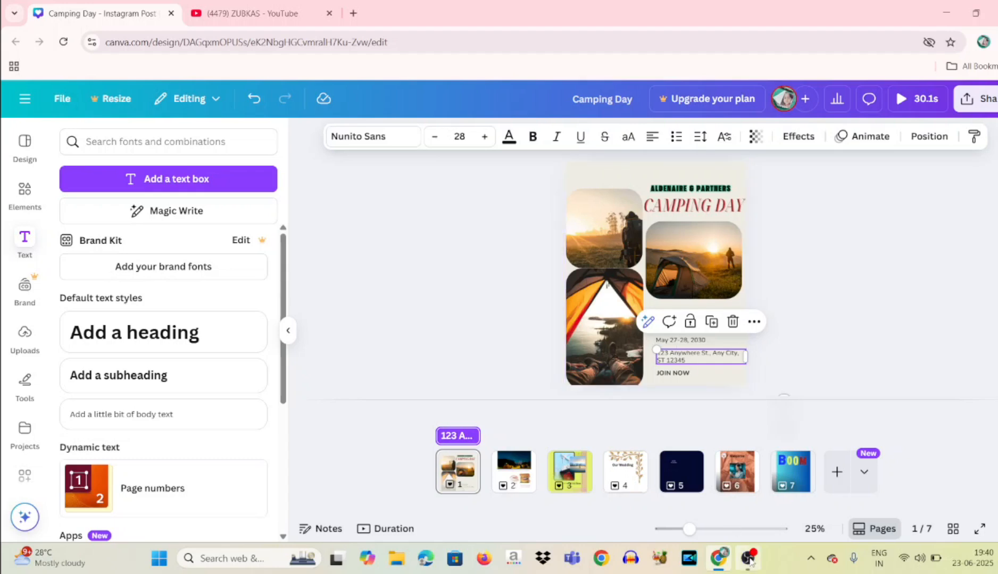